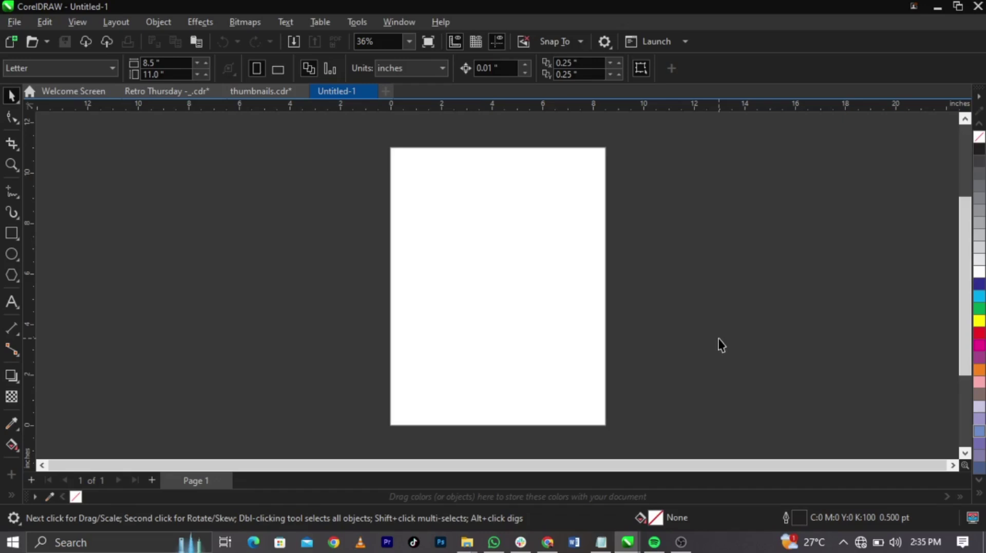
- Switch to the Retro folder in File Explorer and preview the finished flyer, both radio-man photos, the stage background and the logo
mouse_move(466, 542)
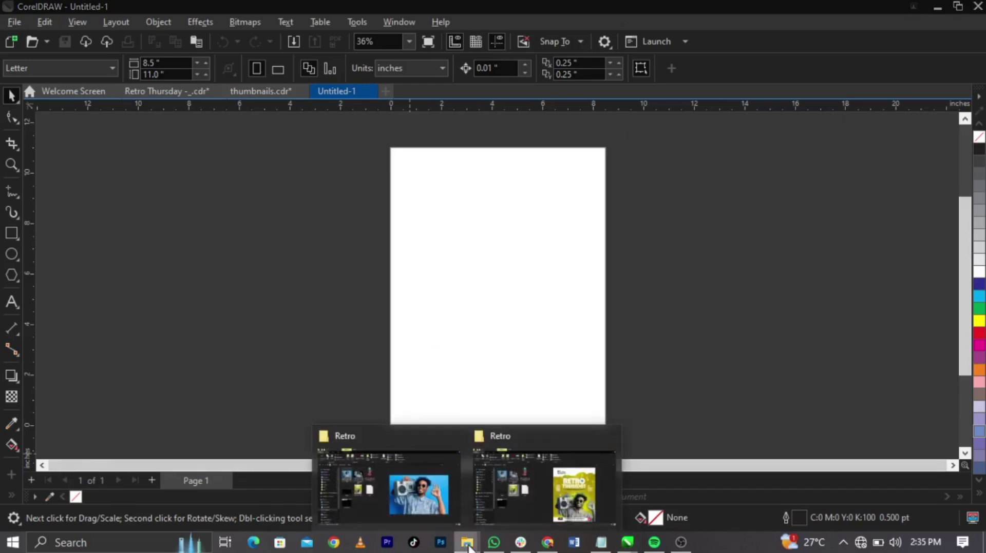
left_click(441, 504)
left_click(295, 310)
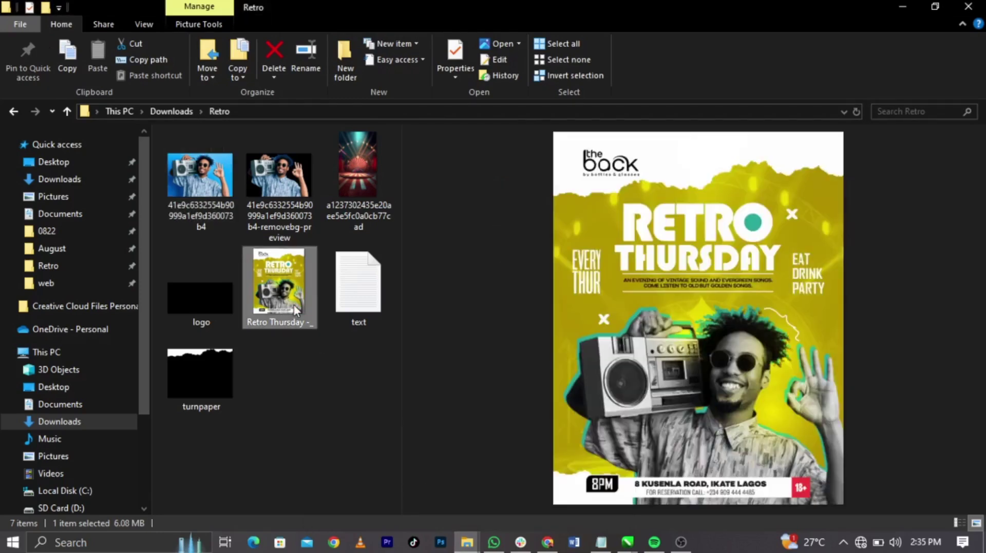
left_click(234, 199)
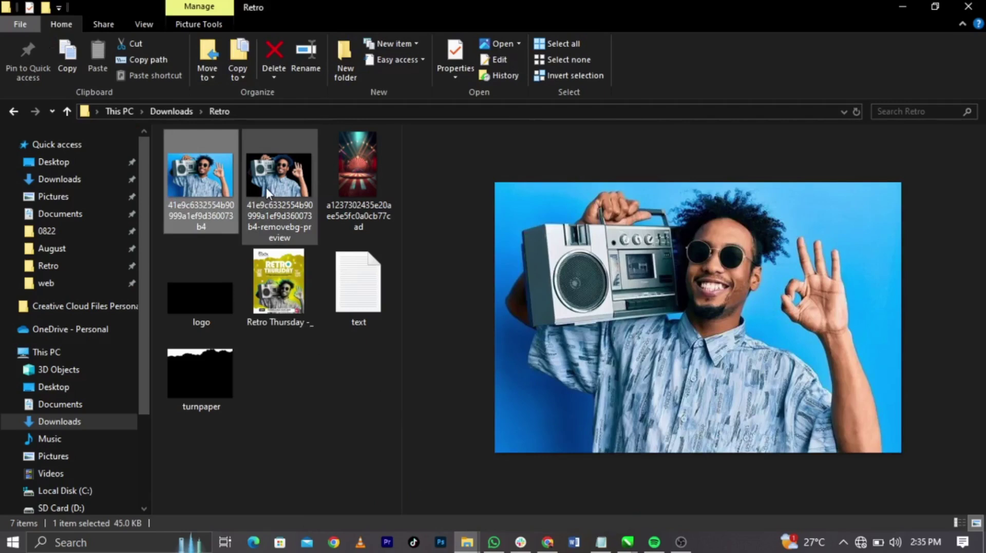
left_click(266, 186)
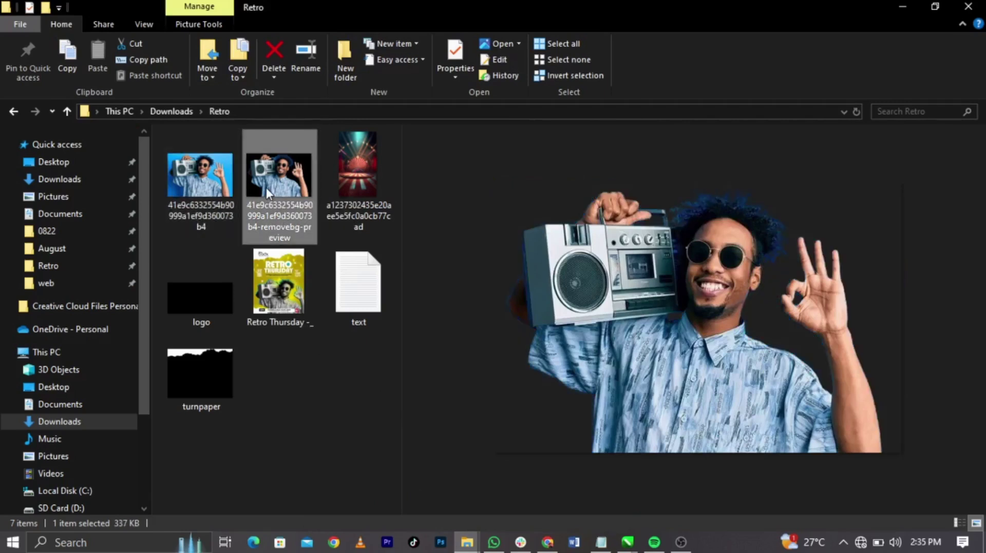
left_click(334, 178)
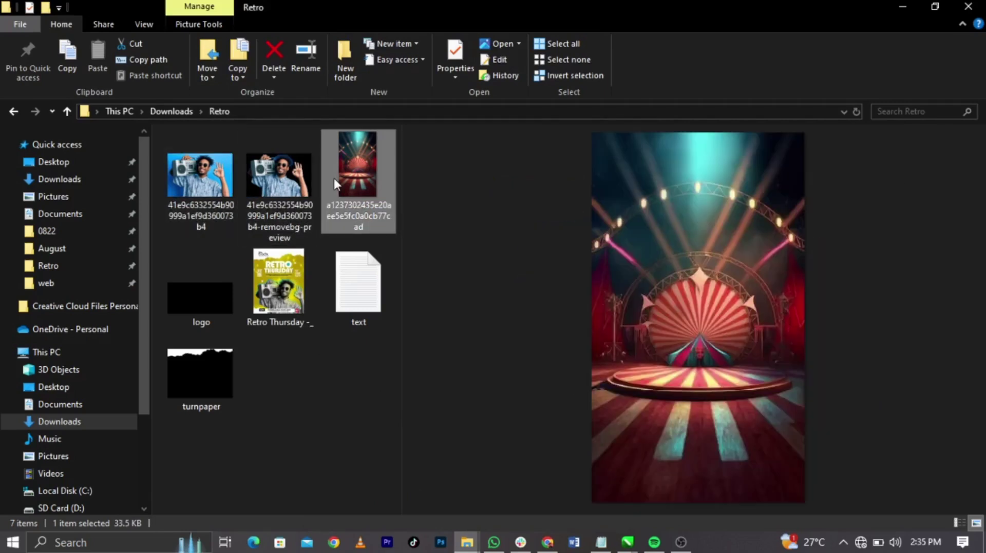
left_click(218, 310)
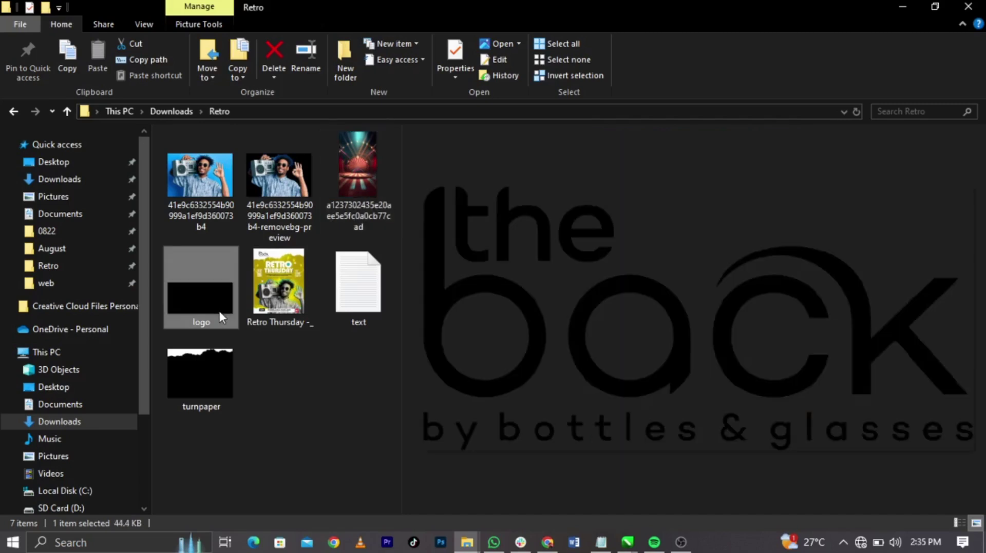
- Open the text file to review the flyer copy and its font list, and return to the blank CorelDRAW document
double_click(336, 306)
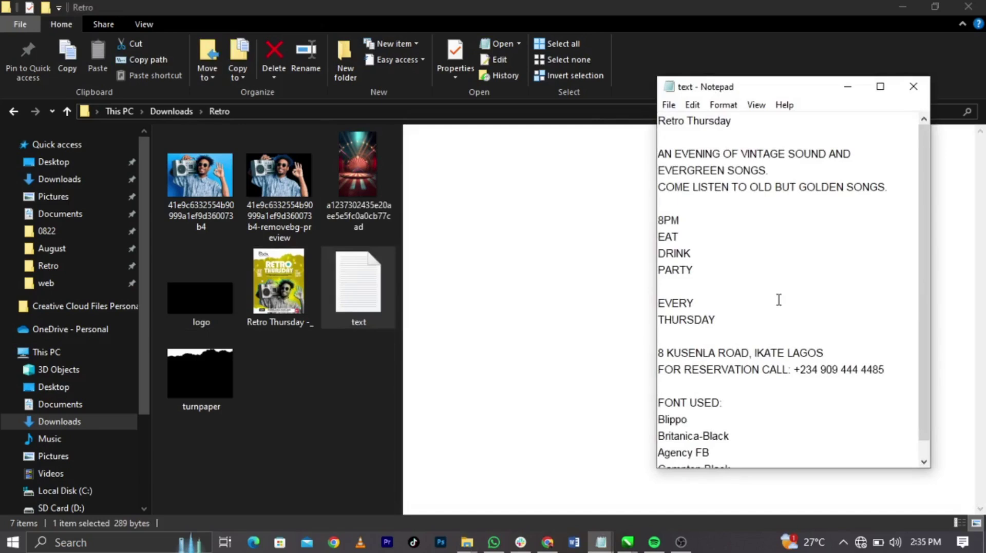
scroll(777, 299, "down", 1)
left_click_drag(746, 387, 613, 390)
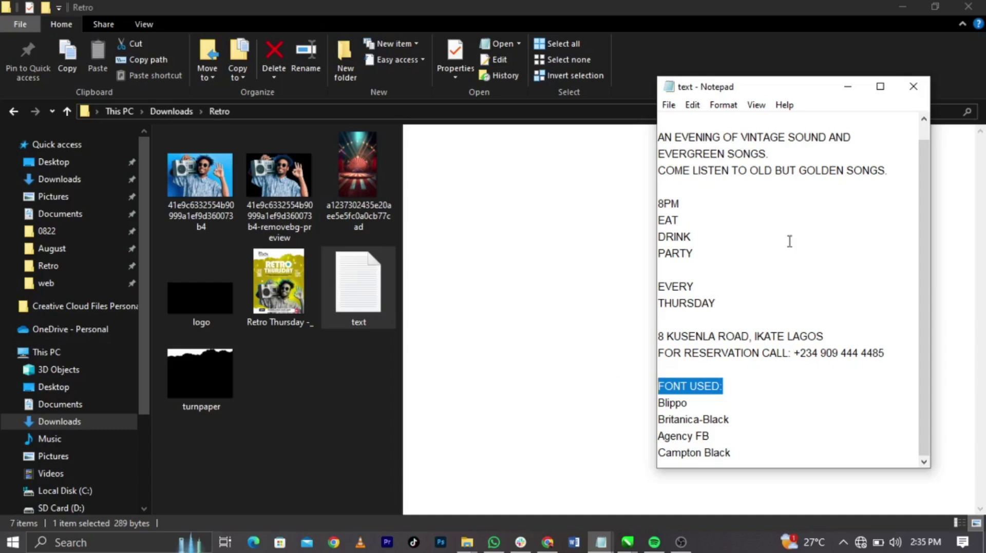
left_click(896, 15)
left_click(898, 8)
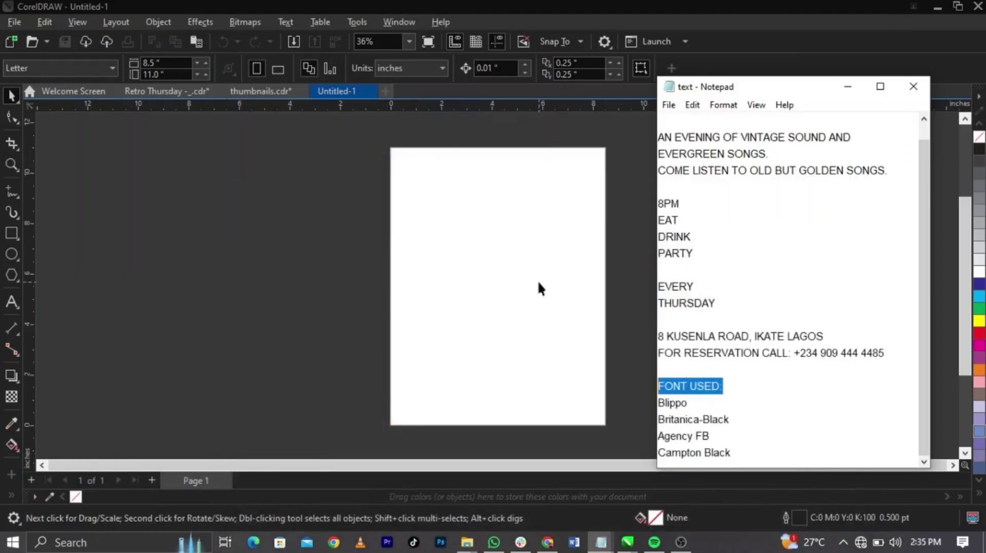
left_click(341, 304)
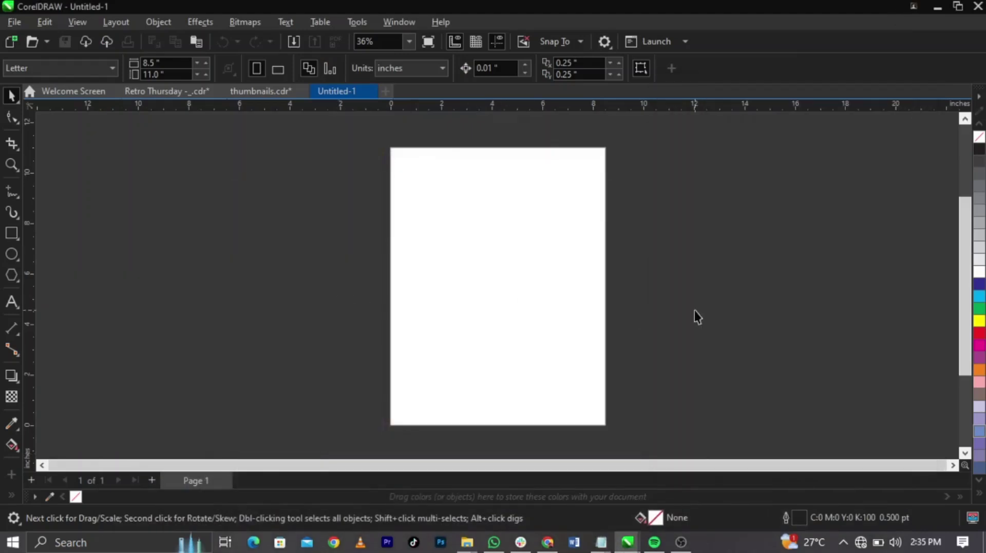
- Set the page size to a custom 10 inches wide by 13 inches high
left_click(9, 72)
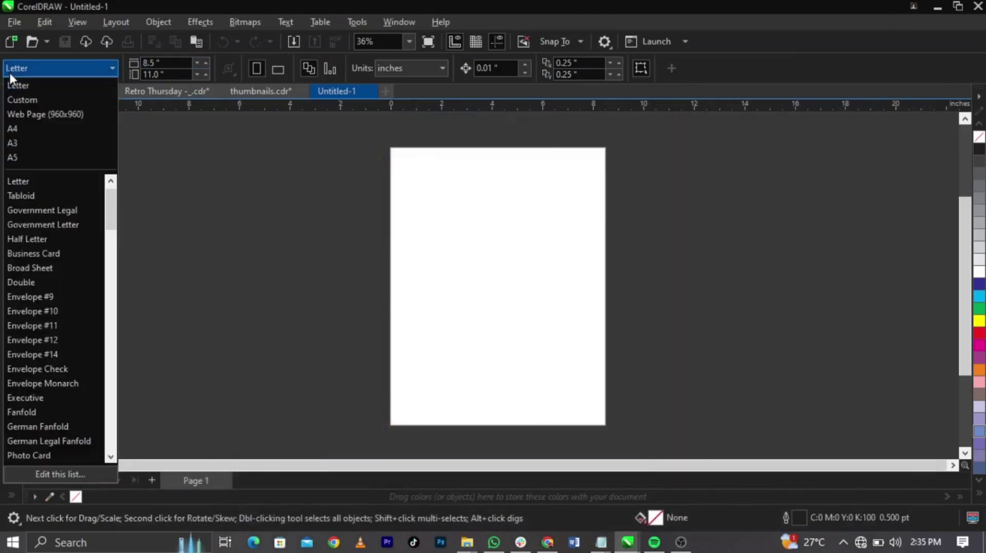
left_click(181, 61)
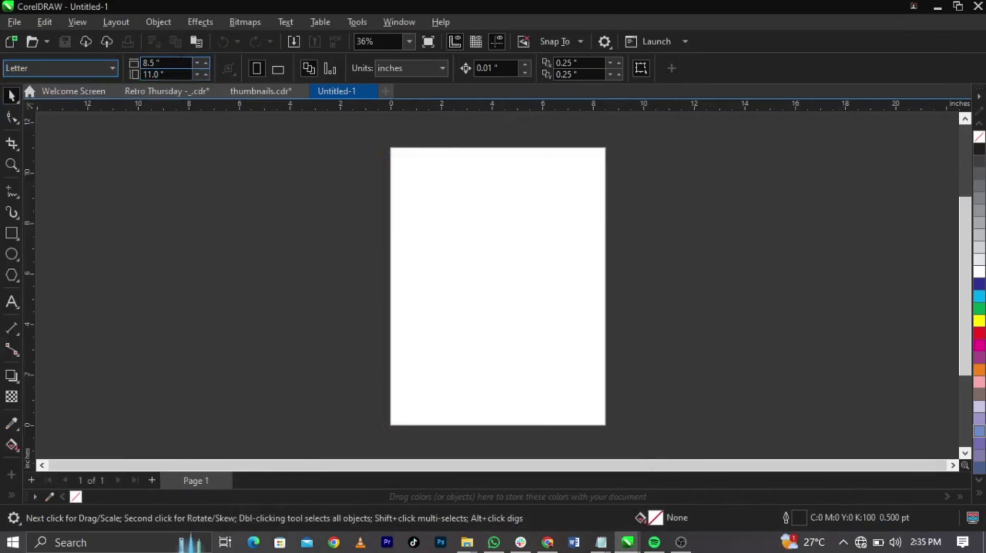
left_click(422, 71)
left_click(381, 75)
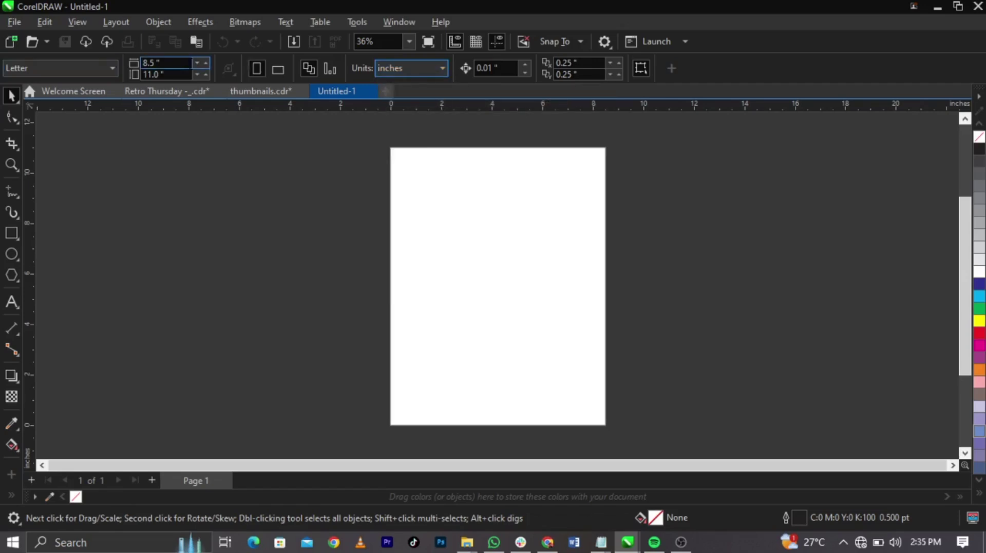
left_click_drag(170, 62, 134, 62)
type("1-")
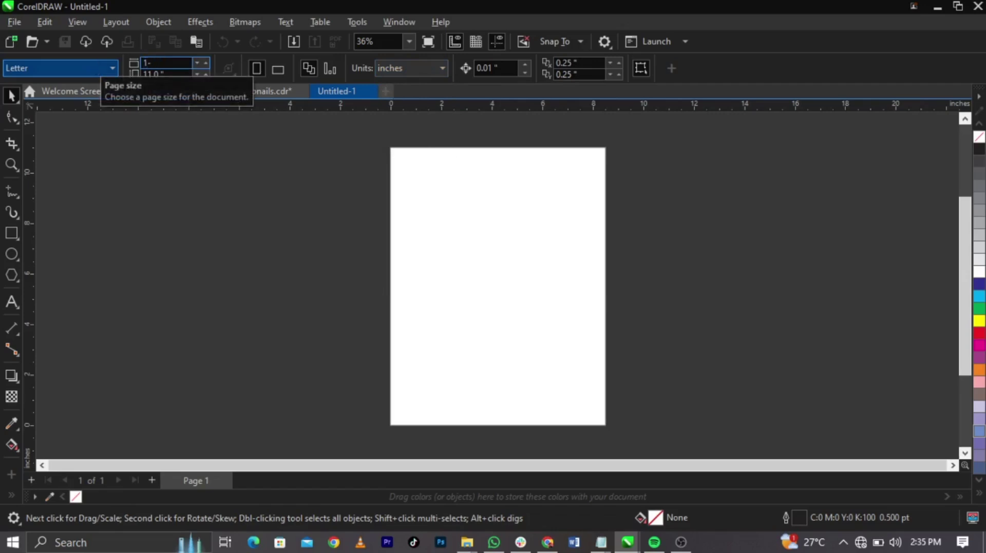
type("0")
key("Tab")
type("13")
key("Return")
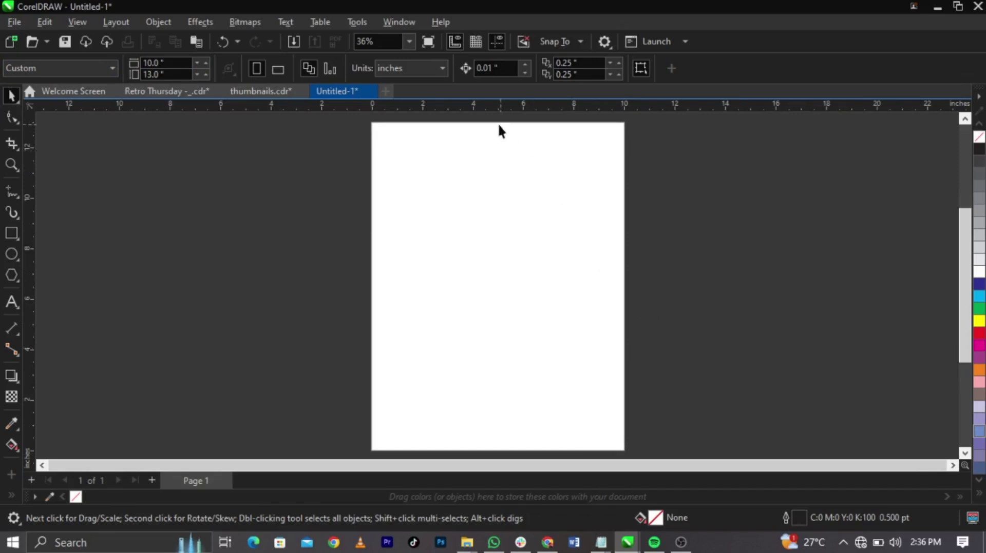
left_click(405, 70)
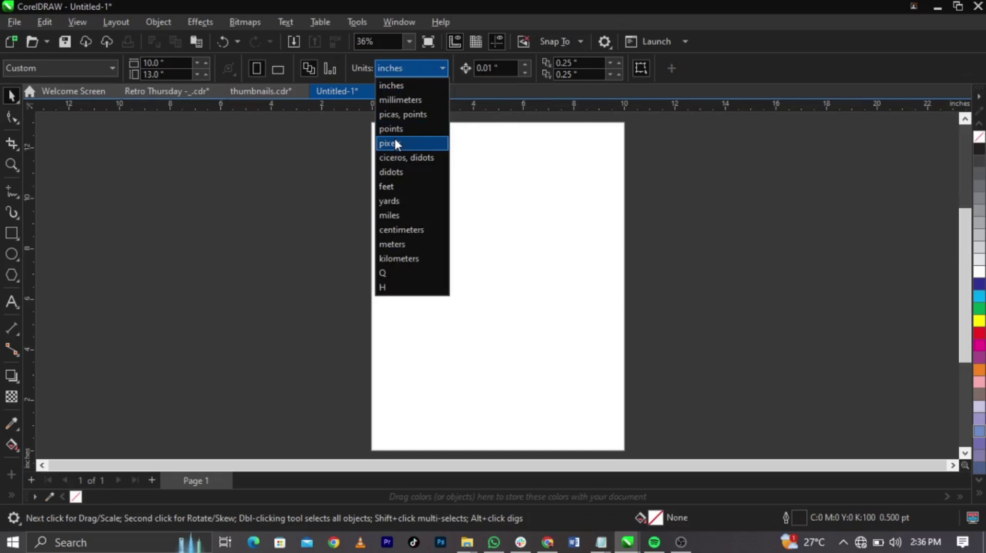
key("f")
left_click(672, 233)
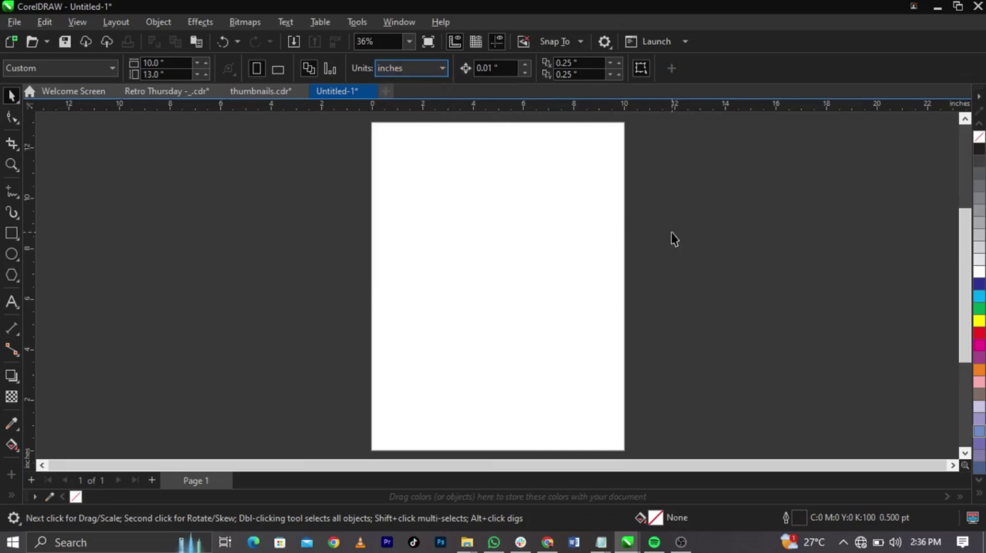
- Create a page-frame rectangle that covers the whole page with the Rectangle tool
left_click(11, 235)
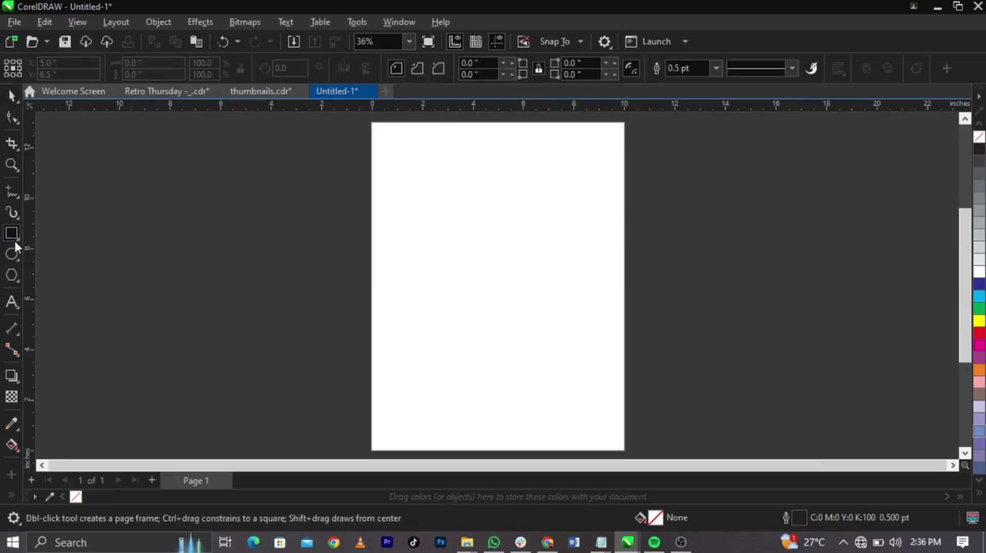
double_click(12, 236)
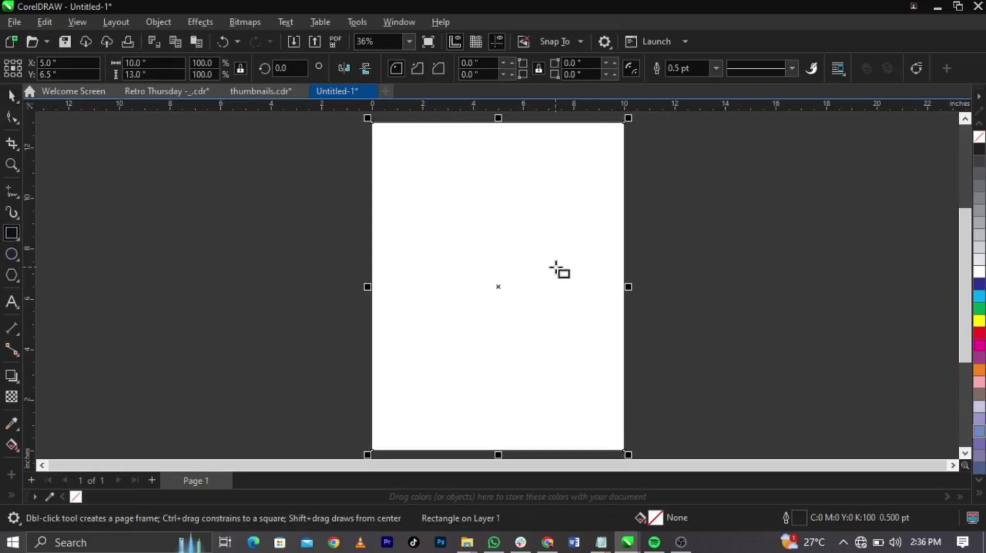
key("space")
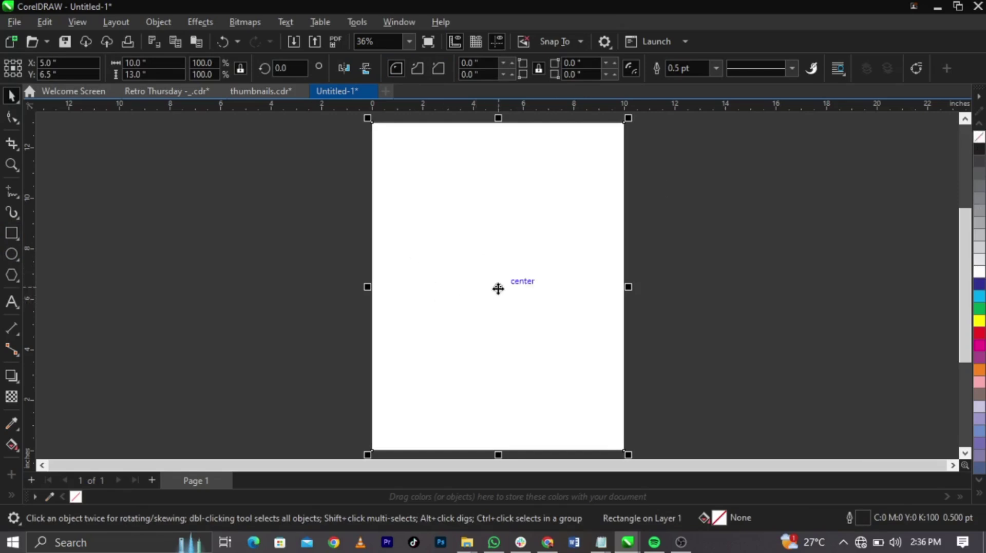
- Shift the page-sized rectangle sideways and center it back on the page, leaving it without an outline
left_click_drag(498, 288, 527, 291)
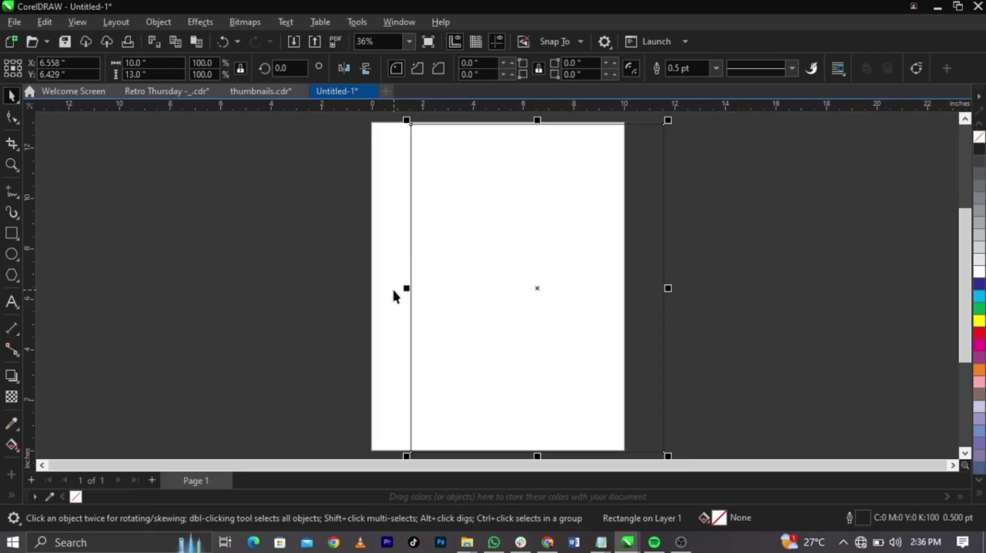
key("p")
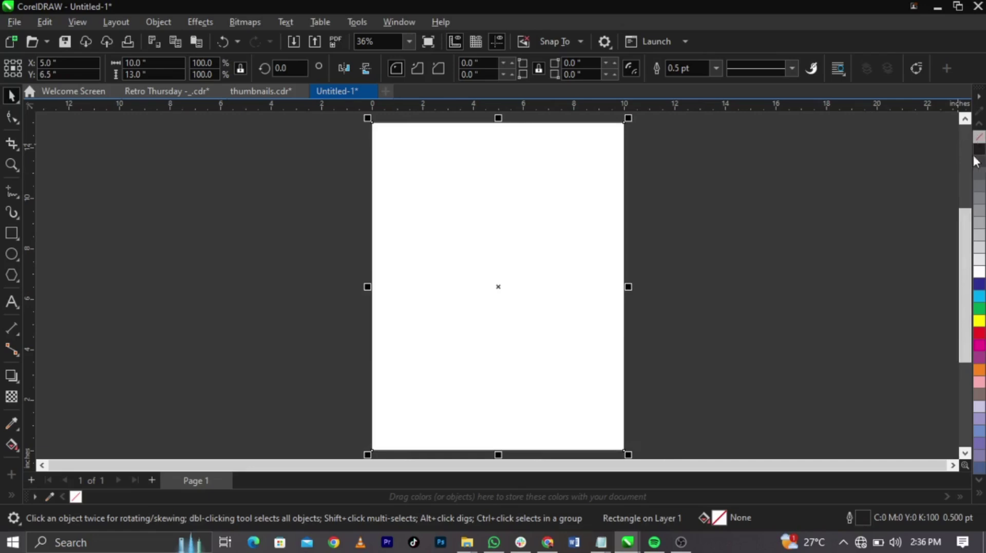
left_click(131, 231)
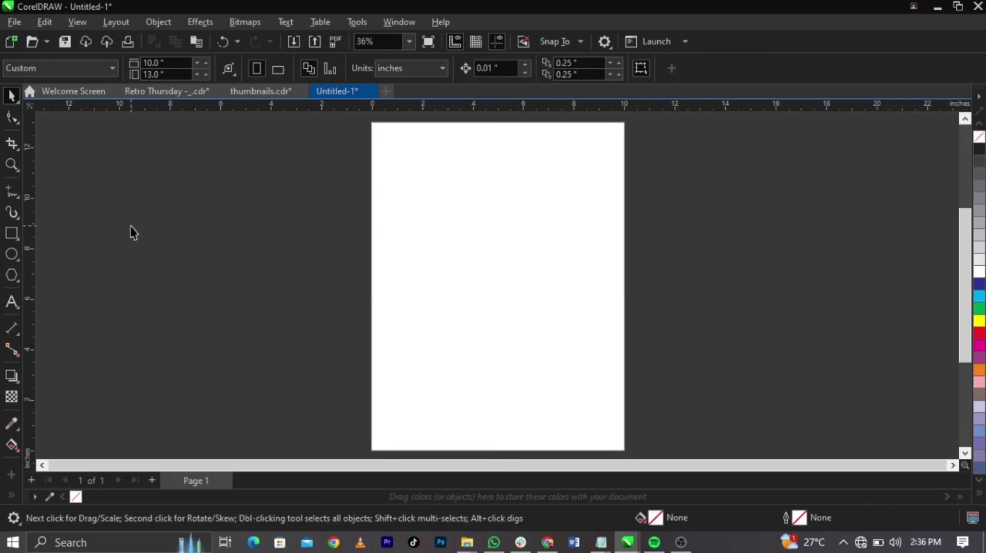
- Import the removebg-preview cutout, the stage background, logo, Retro Thursday flyer and turnpaper images from the Retro folder in Downloads
left_click(16, 24)
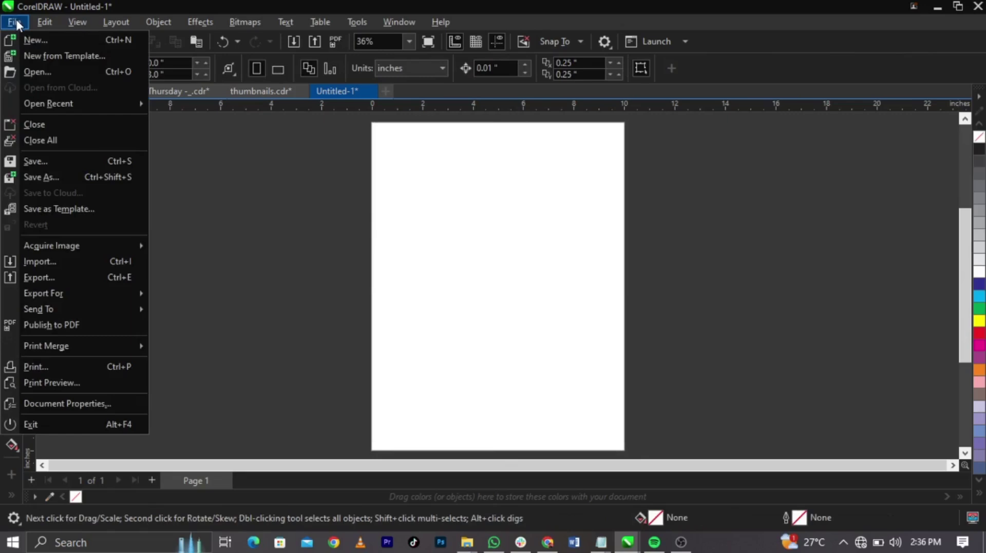
left_click(56, 266)
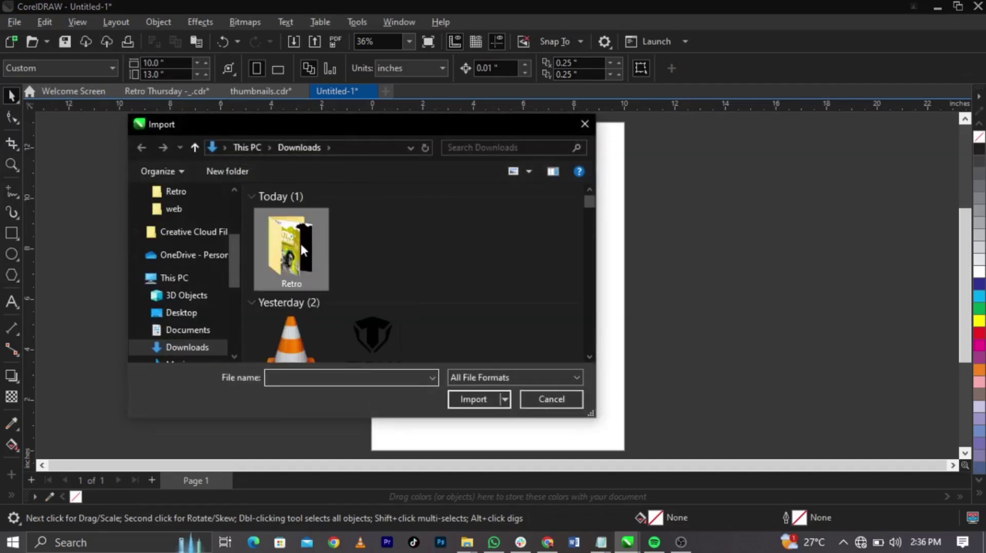
double_click(300, 241)
left_click(371, 234)
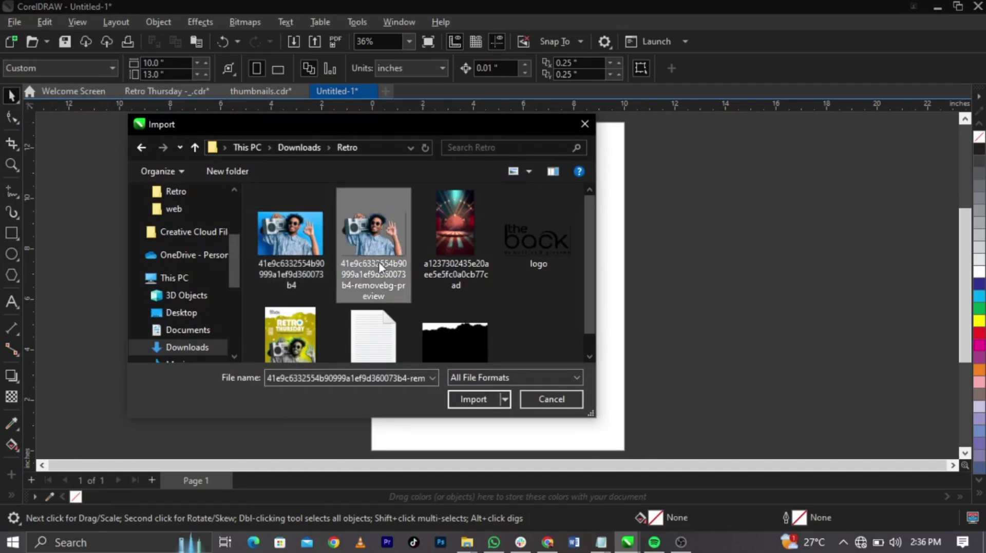
left_click(537, 238, "shift")
left_click(305, 357, "ctrl")
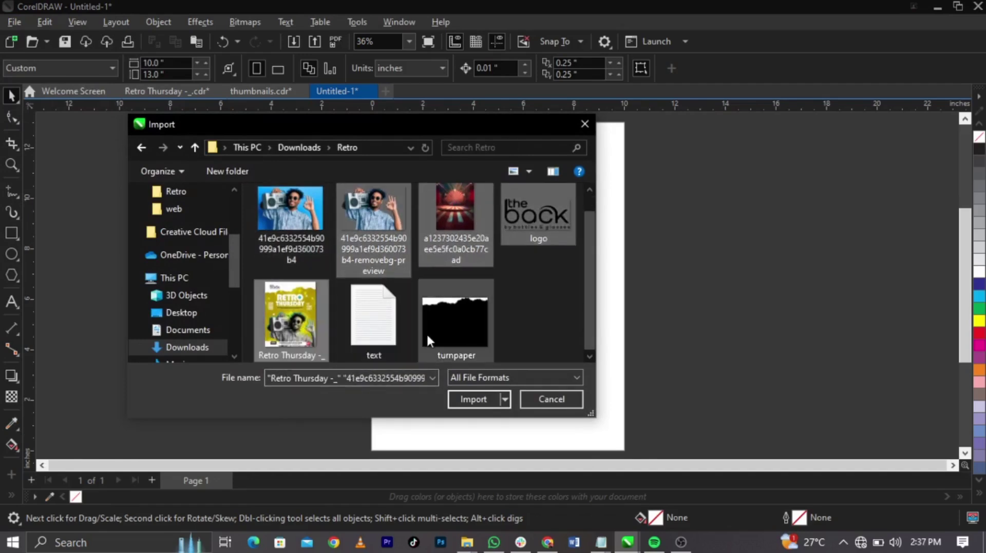
left_click(426, 333, "ctrl")
left_click(473, 399)
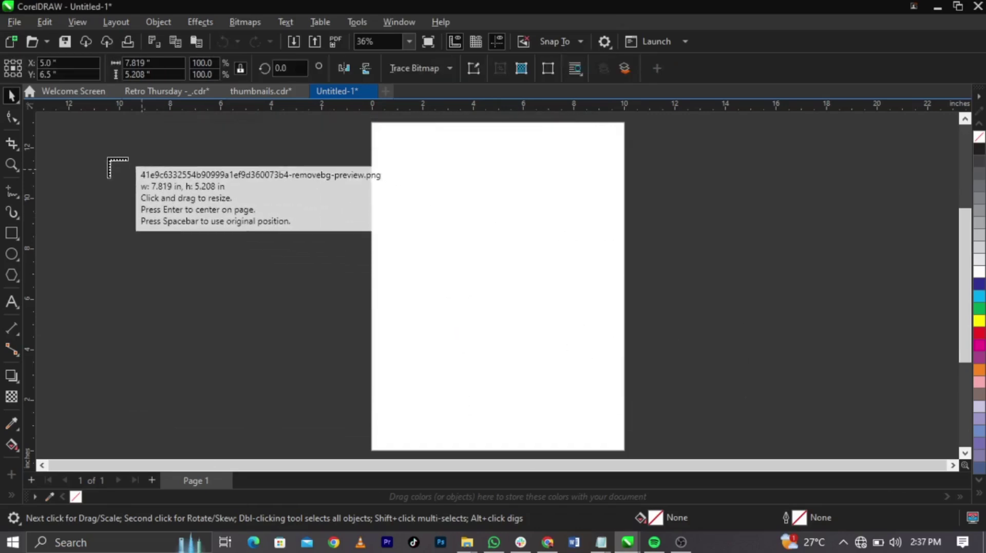
- Place the five imported images outside the page on its left, scaling the torn-paper image to about 1.97 by 1.49 inches
left_click_drag(106, 161, 242, 320)
left_click(104, 278)
left_click(185, 280)
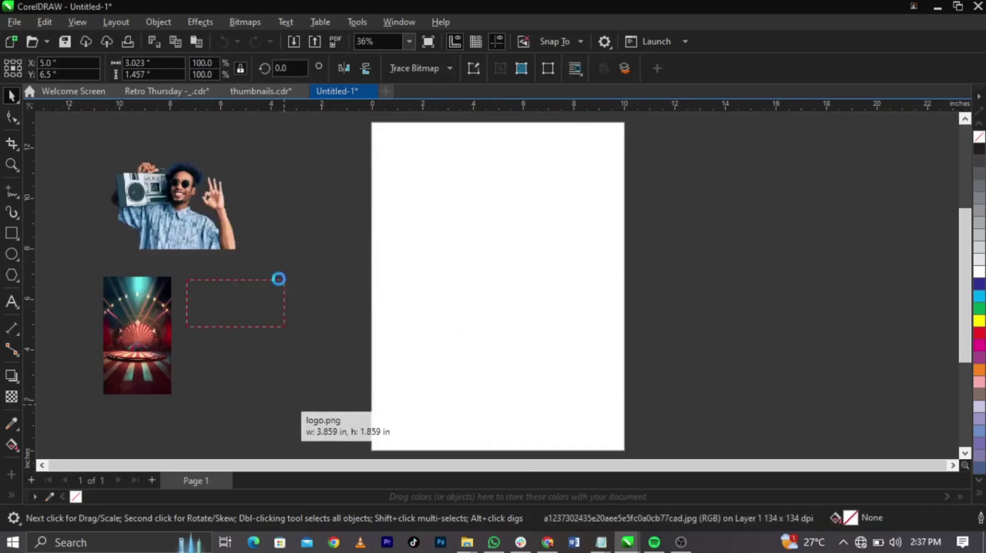
left_click(272, 265)
left_click_drag(267, 180, 317, 245)
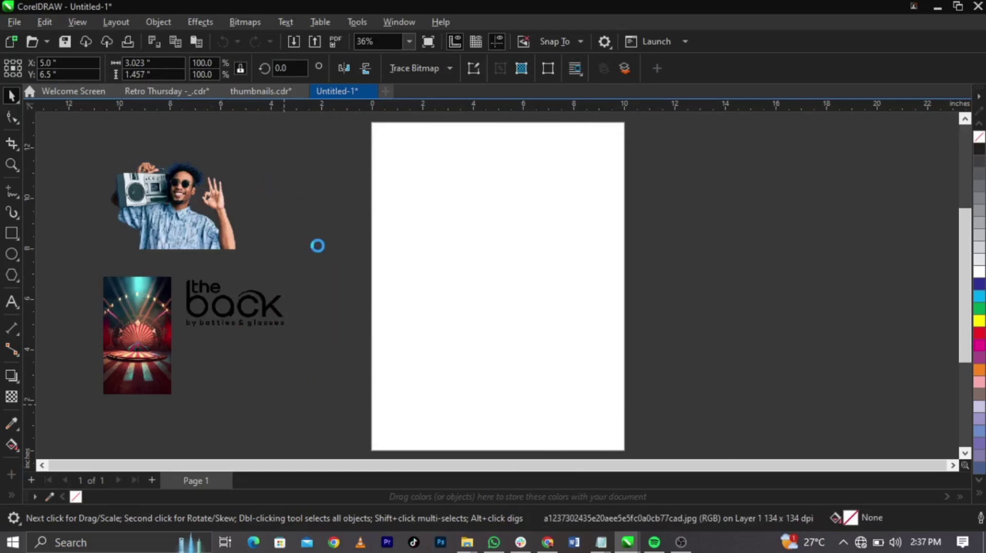
- Delete the reference flyer image and move the torn-paper image down beside the radio-man cutout, above the logo
left_click(317, 305)
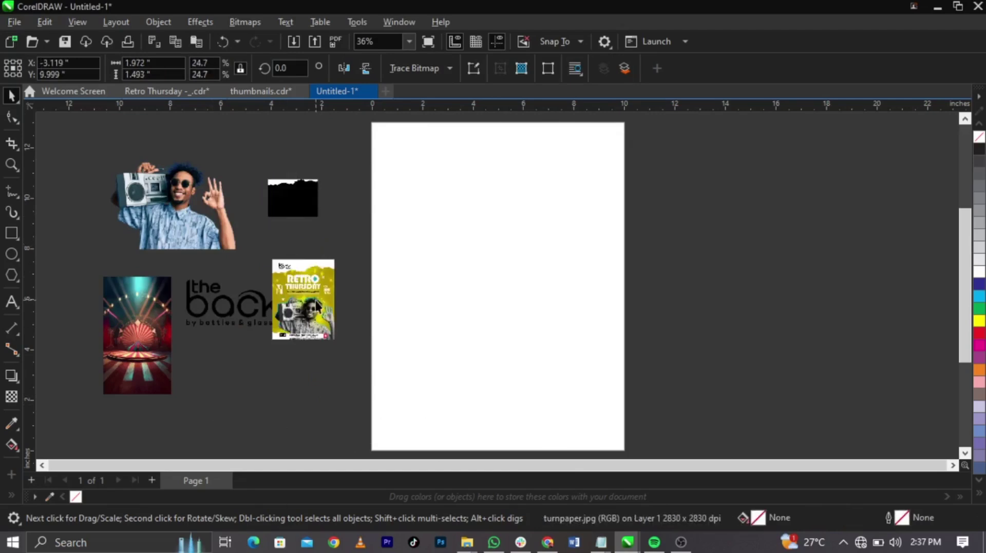
key("Delete")
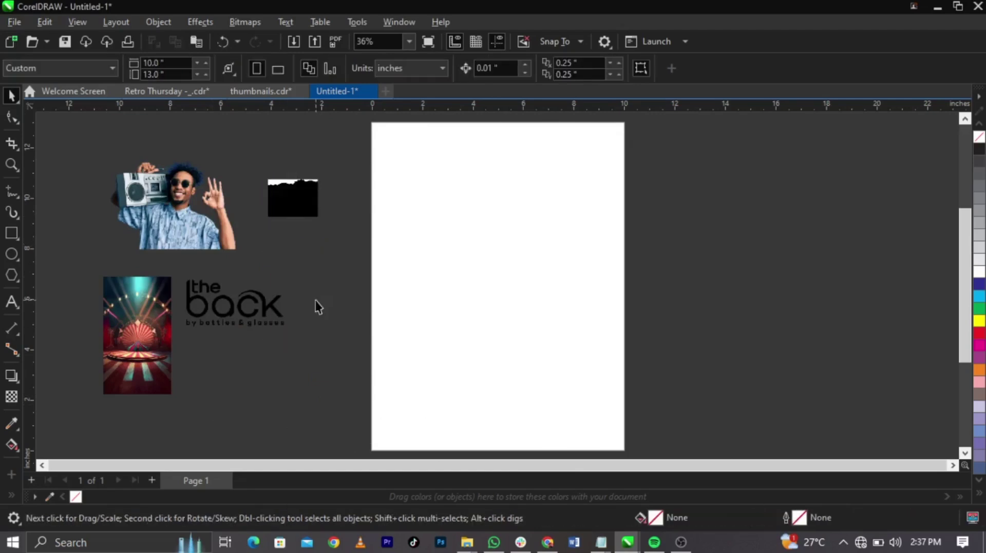
left_click(307, 207)
left_click(311, 215)
left_click_drag(306, 213, 288, 258)
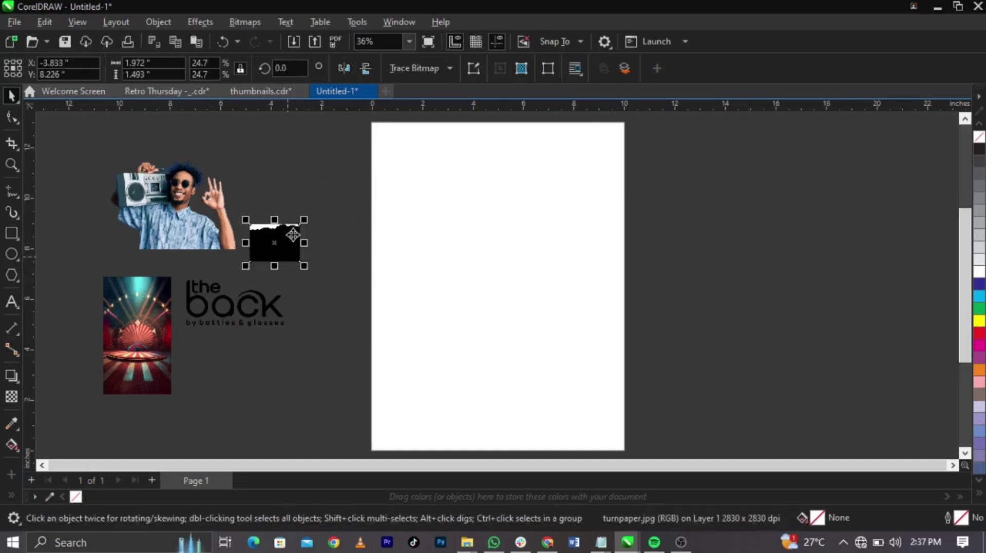
left_click(746, 313)
- Copy the flyer wording, from the Retro Thursday title through the reservation line, out of the Notepad text file and paste it beside the page in CorelDRAW
left_click(602, 542)
left_click(618, 529)
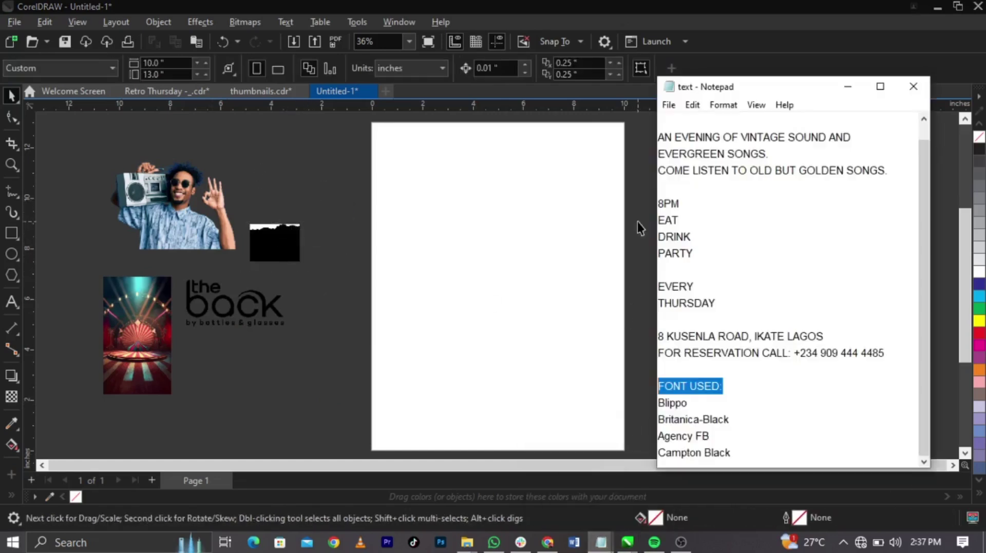
left_click_drag(883, 354, 643, 89)
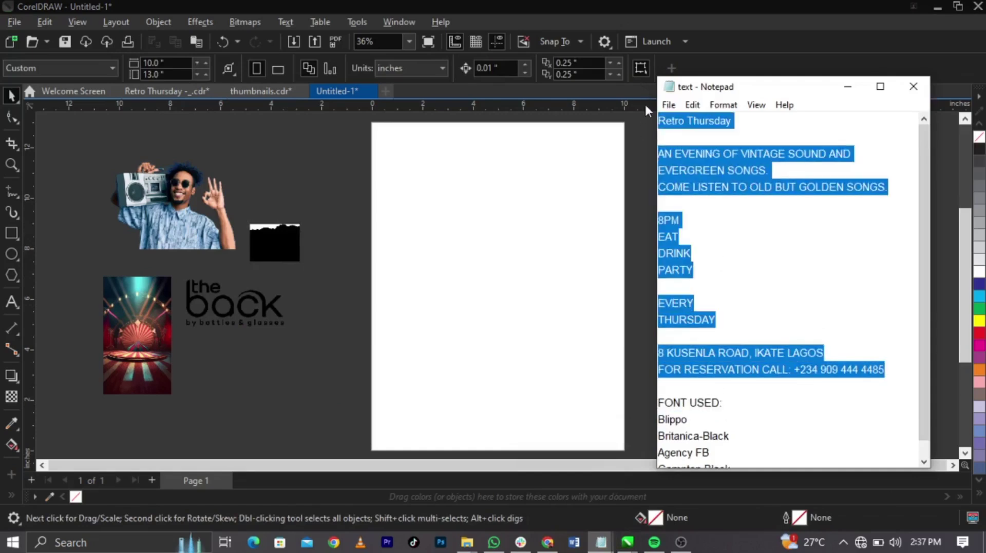
left_click(351, 328)
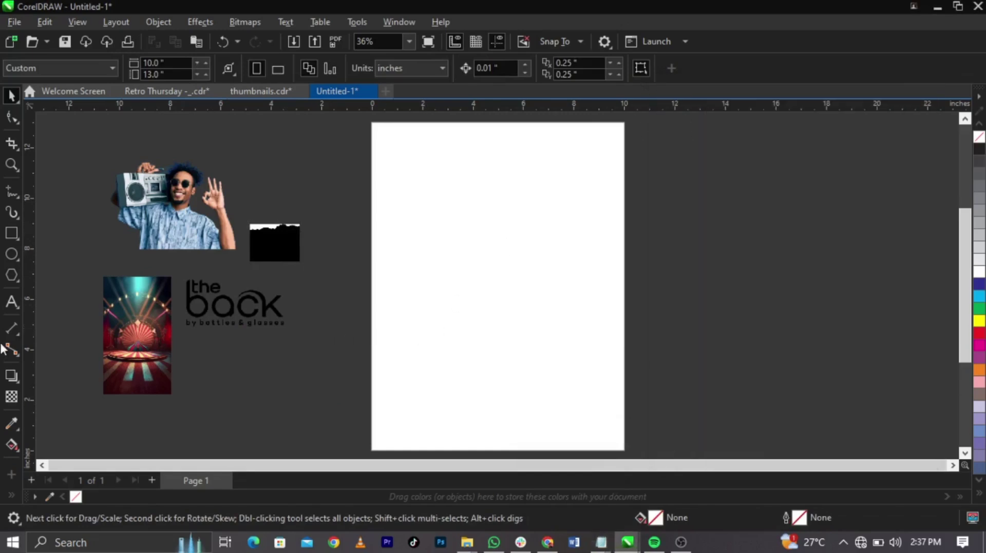
left_click(11, 304)
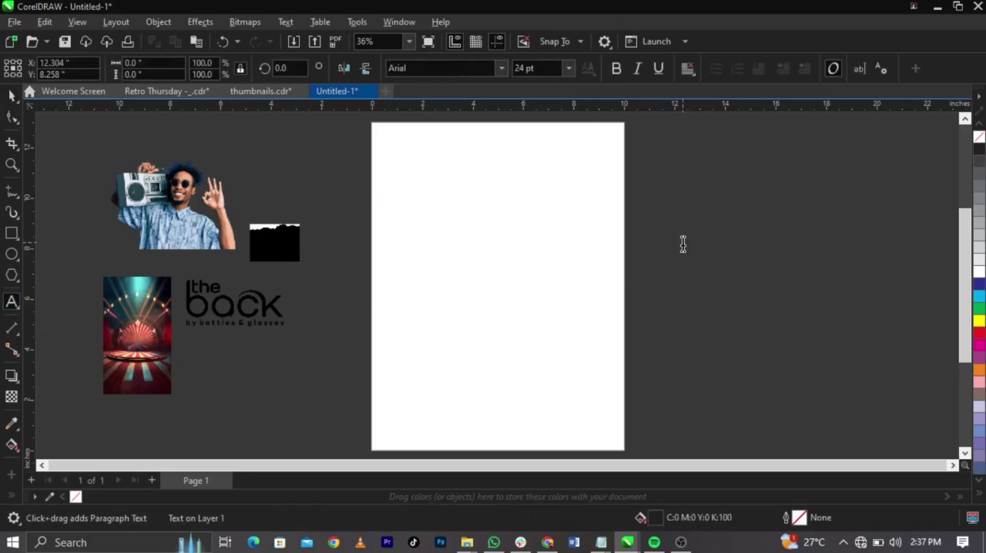
left_click(682, 245)
key("ctrl+v")
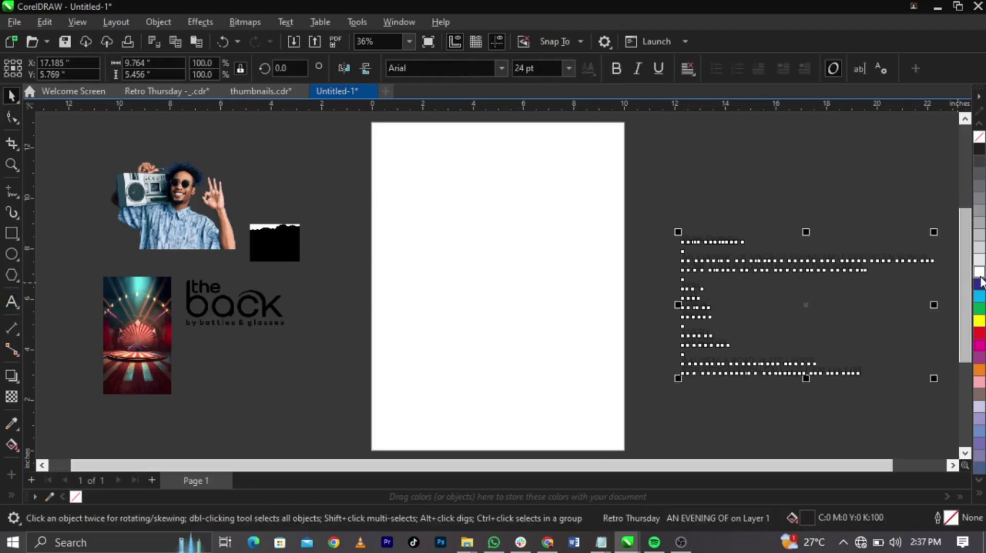
- Fill the pasted text block with white and move it up beside the page's upper right edge
left_click(979, 274)
left_click(792, 194)
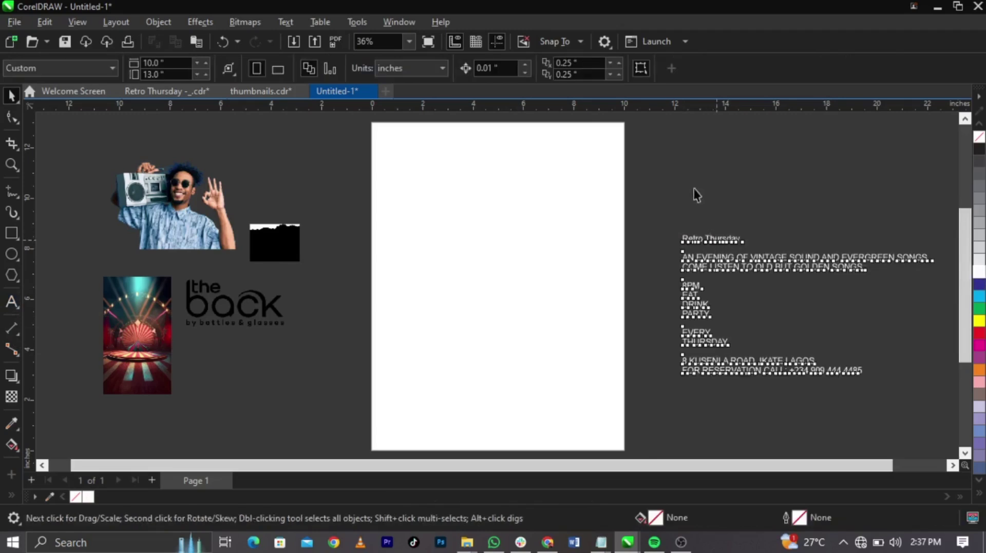
left_click_drag(712, 242, 675, 148)
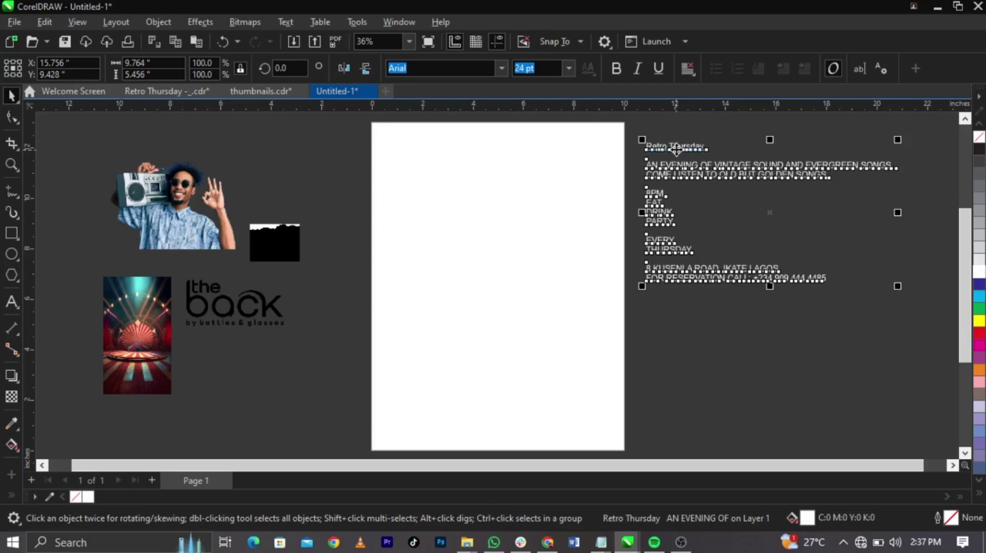
left_click(773, 363)
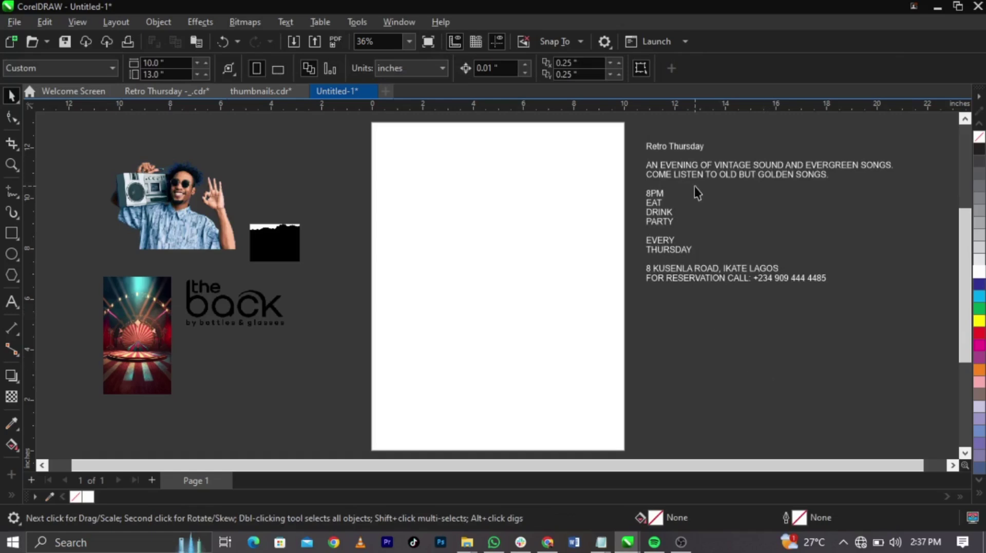
- Enlarge the torn-paper image to about 5.4 by 4.09 inches and place it below the text block
left_click(297, 237)
left_click_drag(302, 222, 394, 118)
left_click_drag(335, 258, 751, 369)
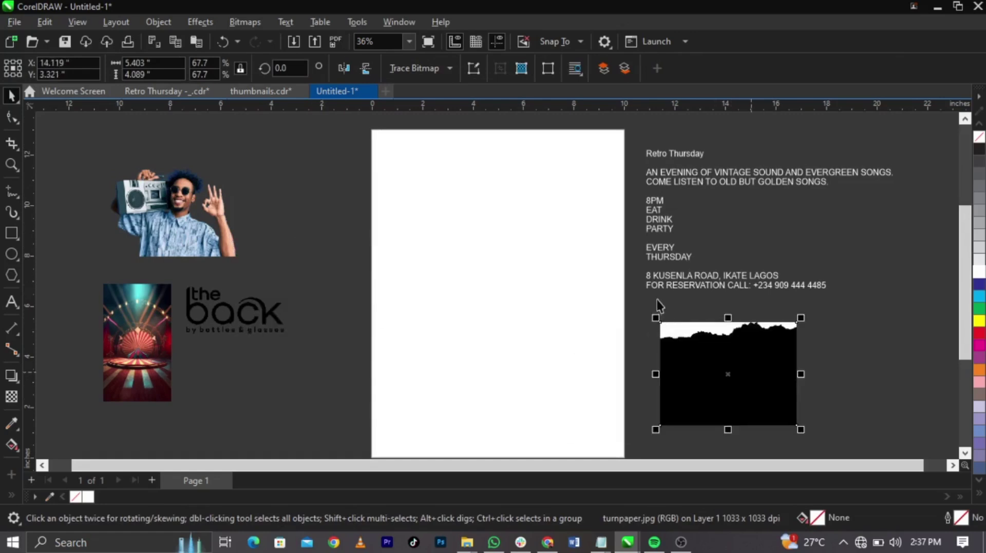
- Convert the torn-paper image to a 300 dpi RGB Color (24-bit) bitmap with anti-aliasing and a transparent background
key("z")
left_click_drag(632, 292, 817, 451)
key("space")
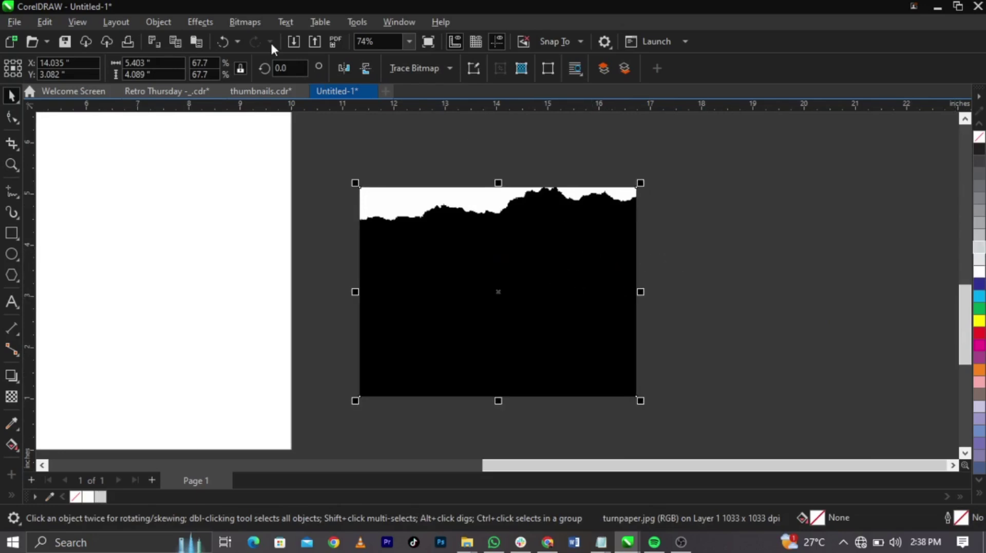
left_click(253, 23)
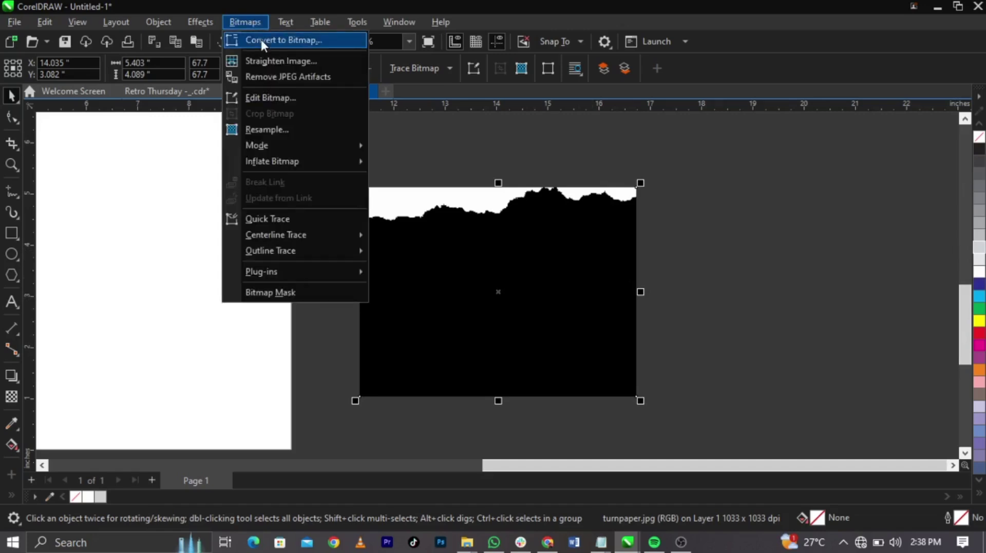
left_click(260, 38)
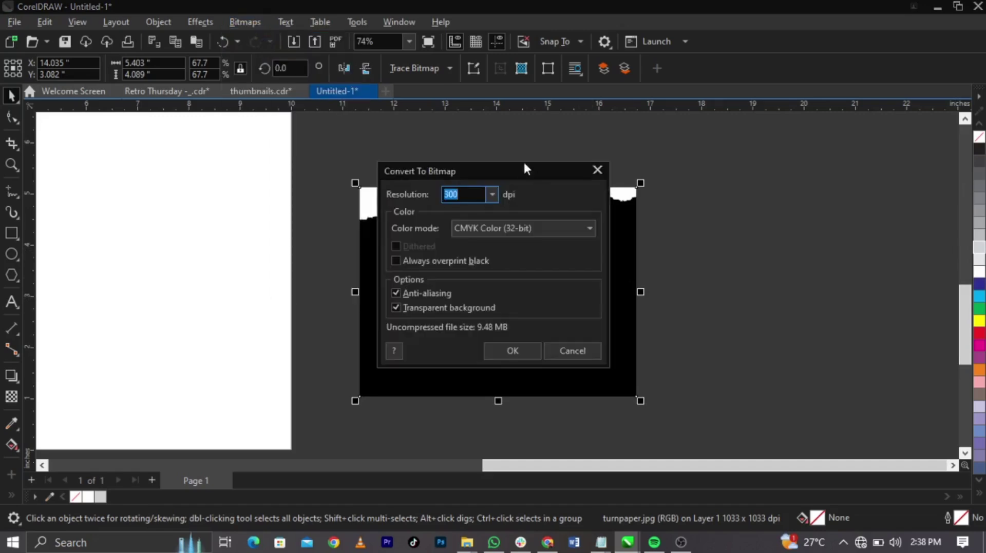
left_click_drag(525, 168, 818, 171)
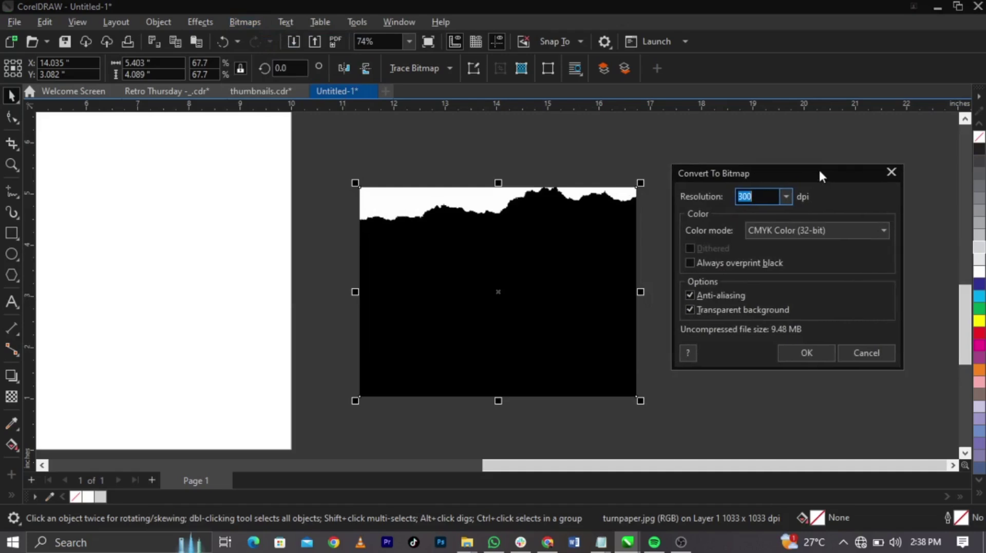
left_click(828, 230)
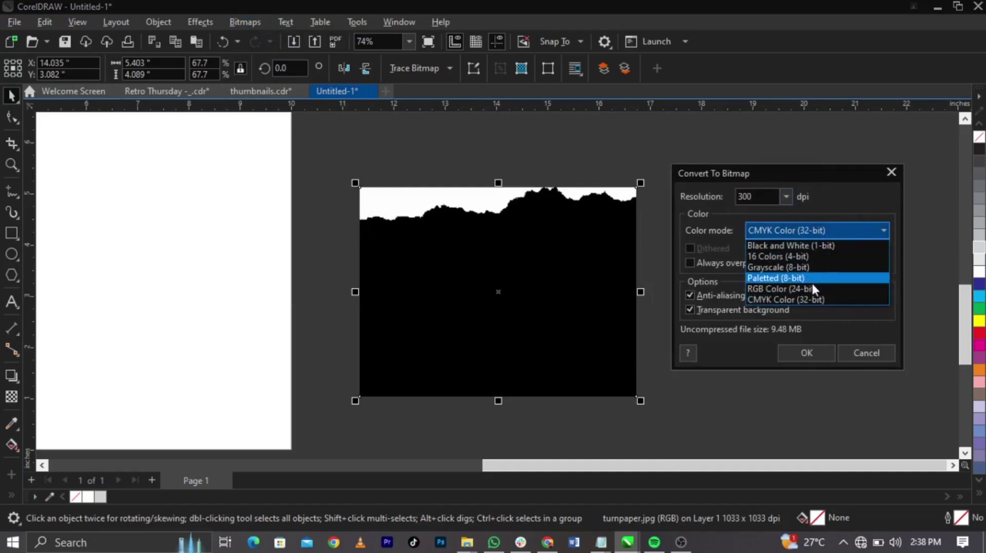
left_click(814, 288)
left_click_drag(754, 196, 710, 196)
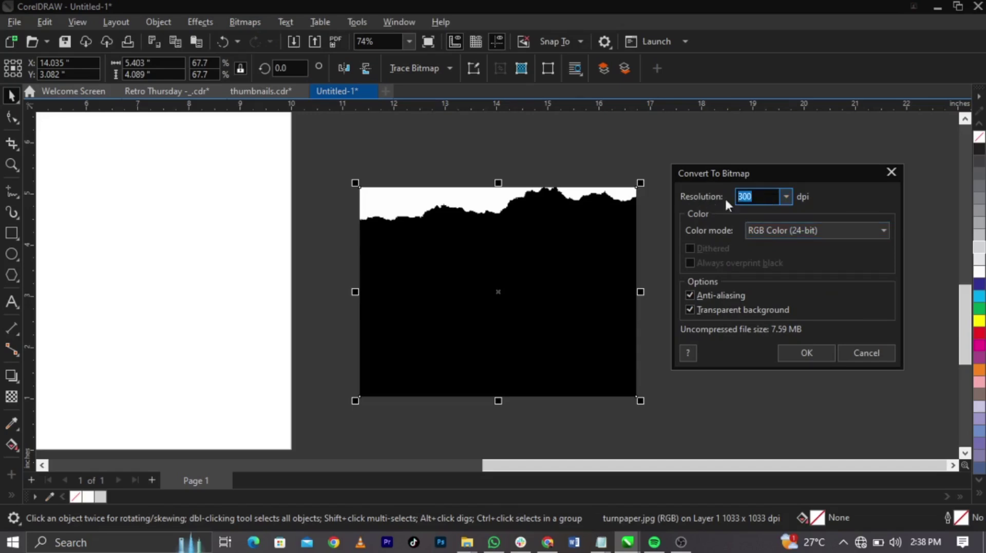
left_click(799, 353)
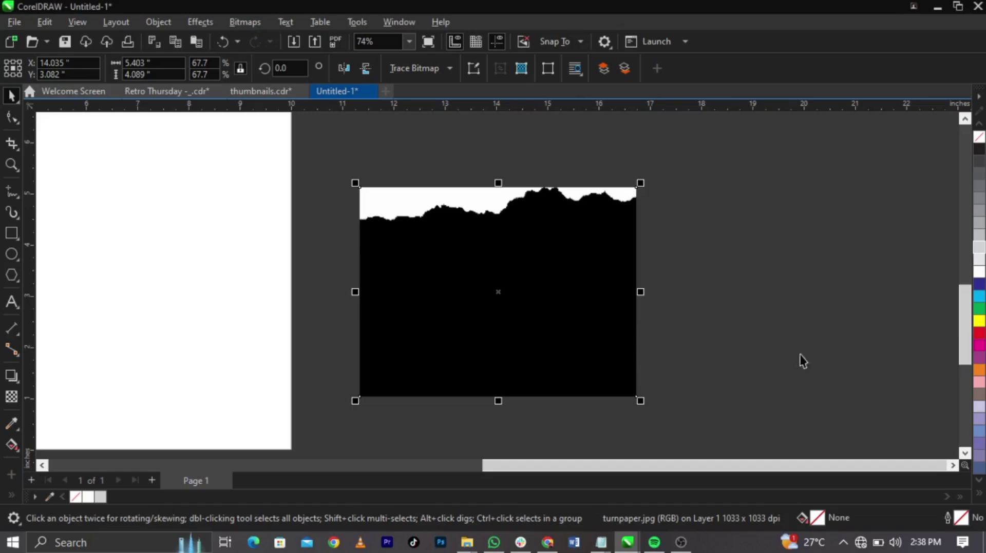
- Change the torn-paper bitmap to 1-bit black and white using the Line Art conversion method with a threshold of 119
left_click(243, 22)
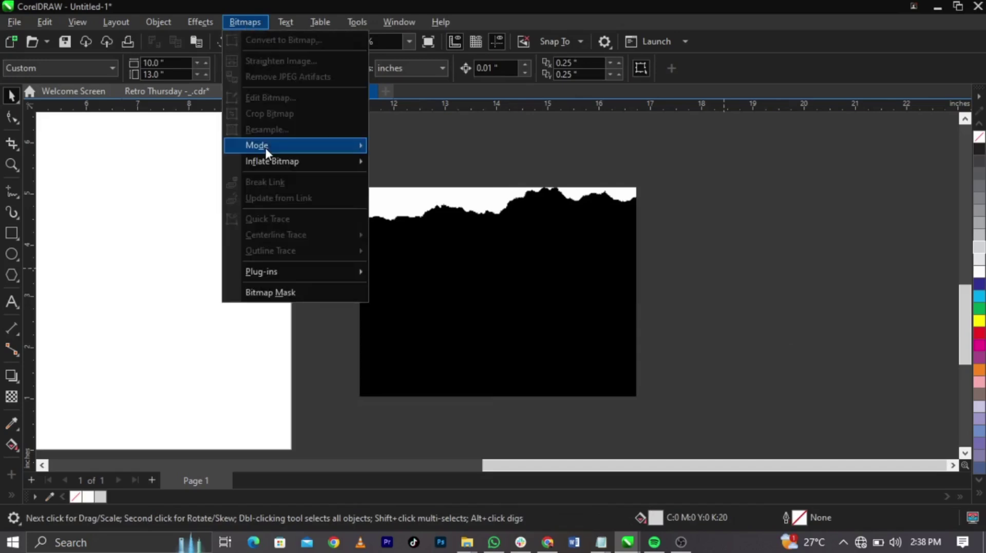
mouse_move(264, 146)
left_click(543, 355)
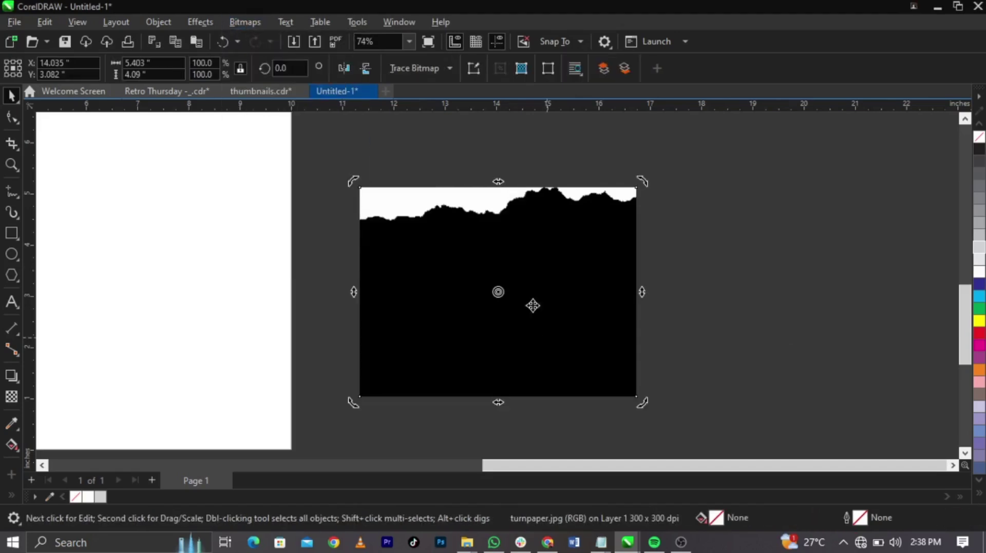
left_click(246, 24)
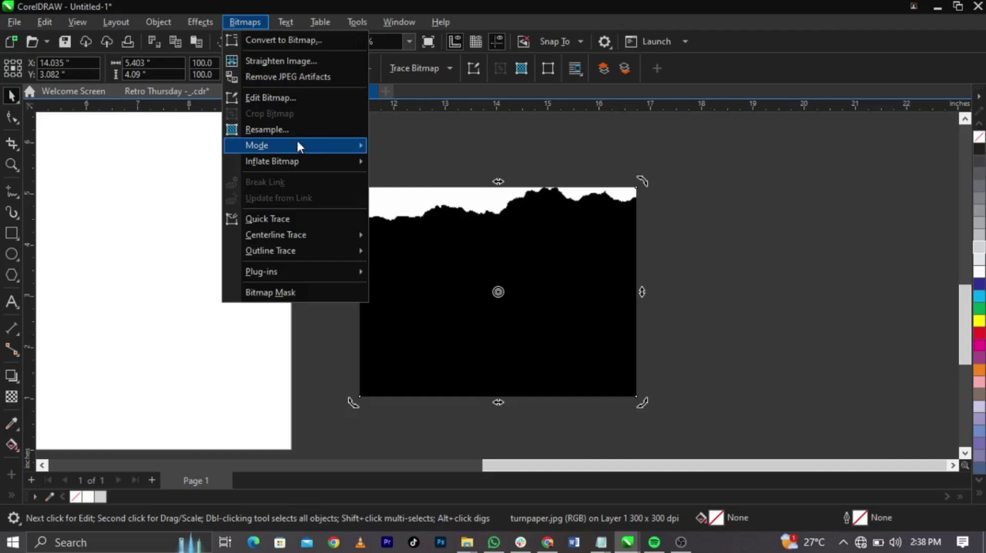
mouse_move(296, 140)
left_click(409, 148)
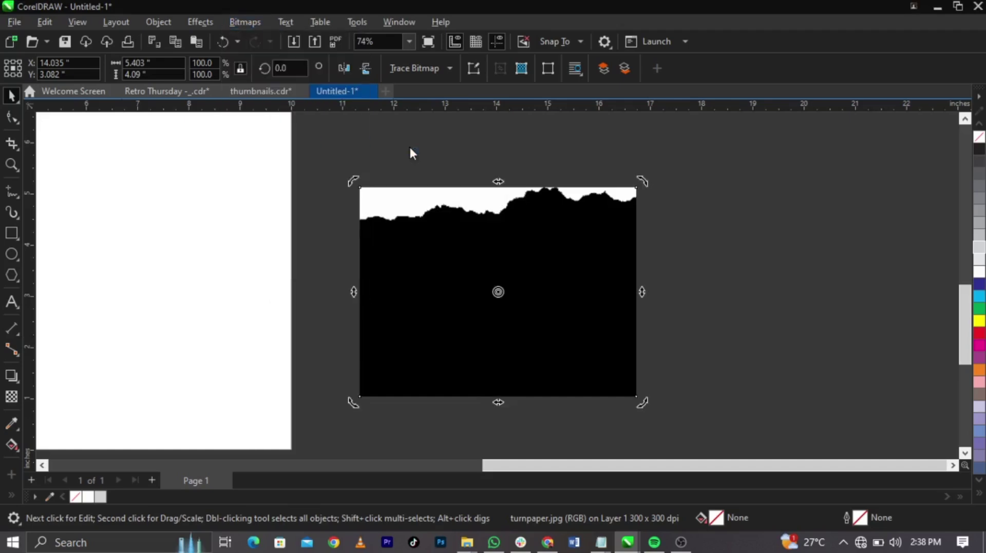
left_click_drag(445, 89, 408, 72)
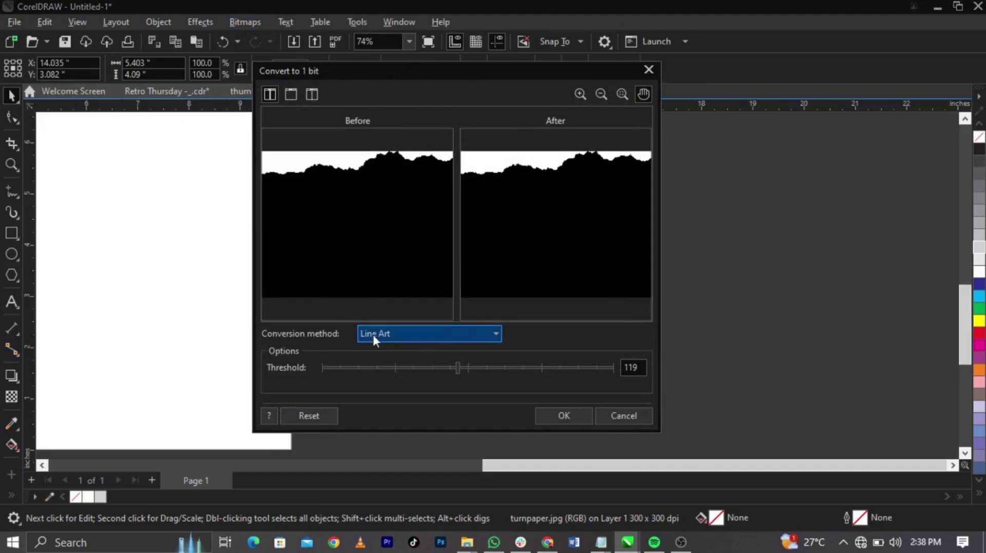
left_click(550, 414)
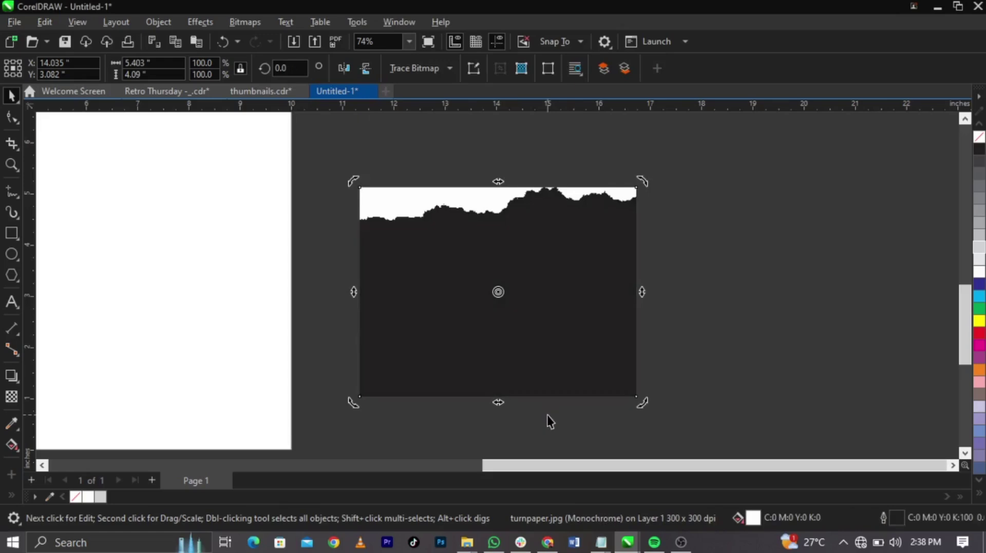
- Outline-trace the torn-paper bitmap as line art with detail 51, smoothing 25 and the background color removed automatically, keeping the original
left_click(431, 64)
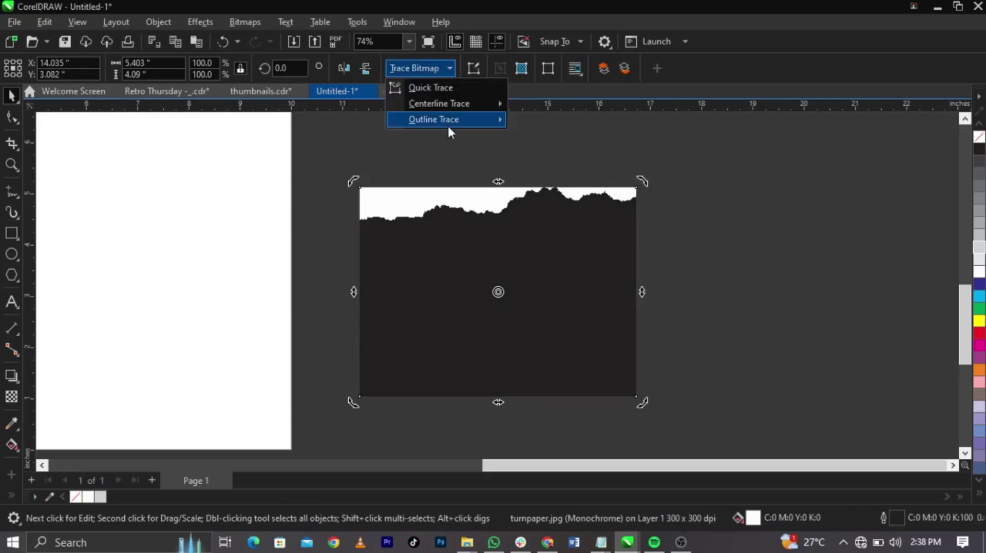
mouse_move(448, 124)
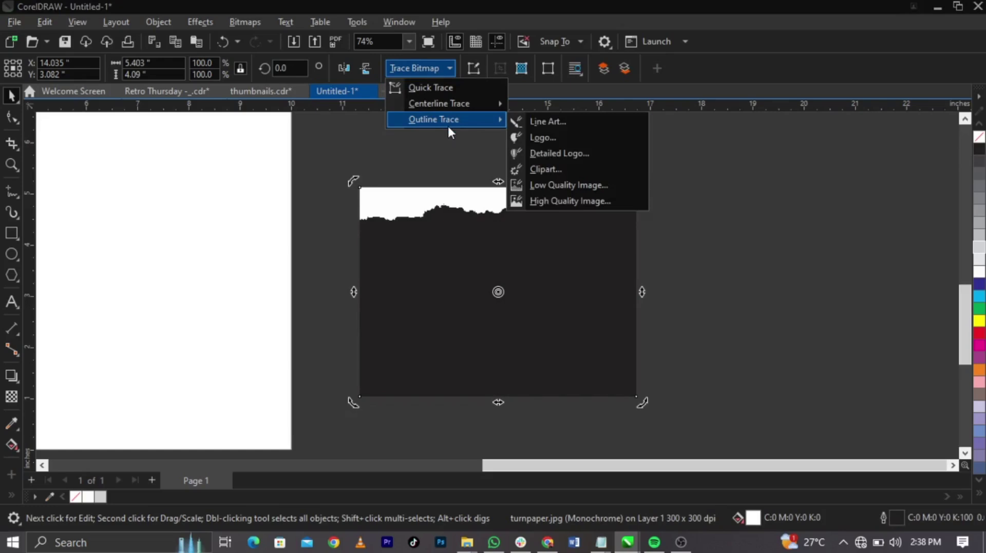
left_click(538, 121)
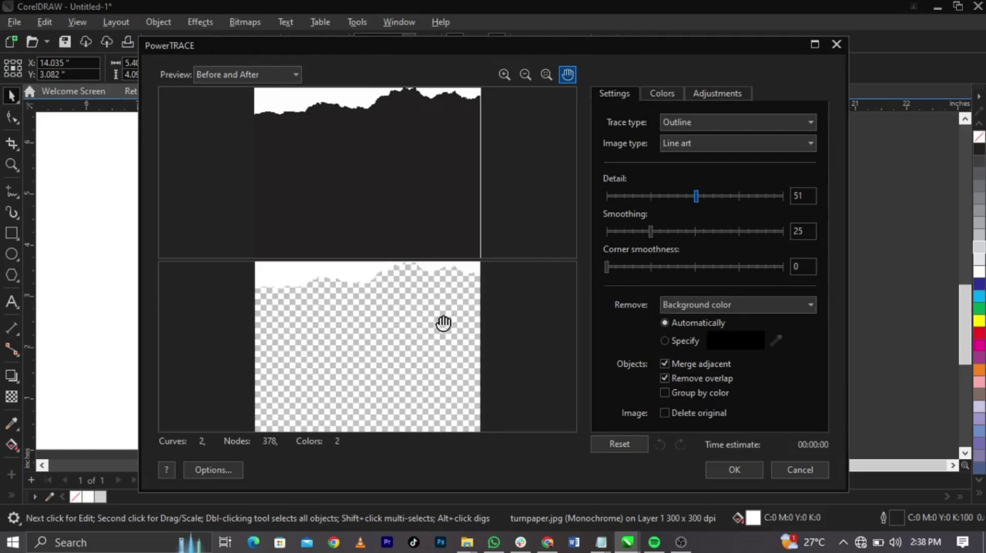
left_click(745, 472)
- Move the original torn-paper bitmap to the right, away from its white trace, and shift the trace down slightly
left_click(475, 325)
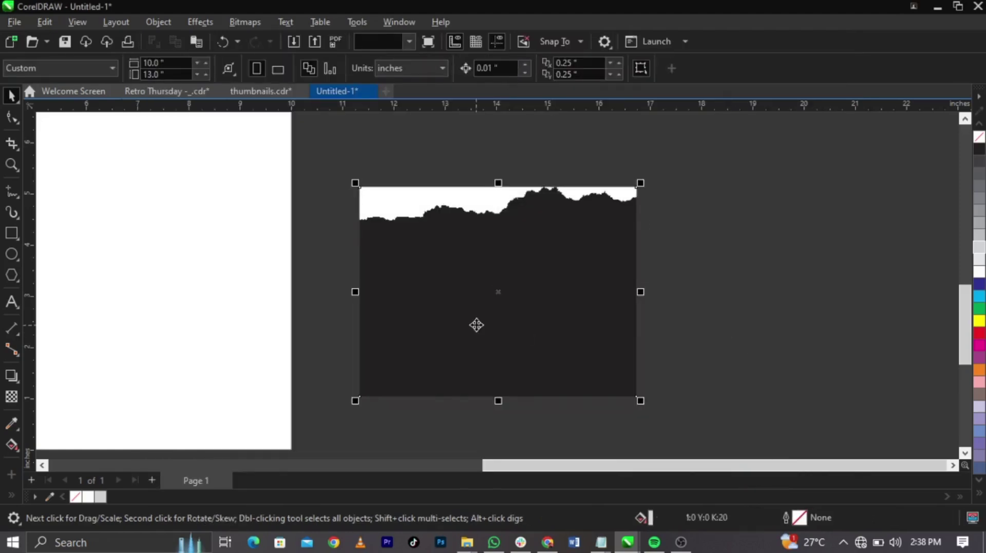
left_click_drag(476, 325, 765, 323)
left_click_drag(545, 203, 542, 240)
scroll(543, 240, "up", 2)
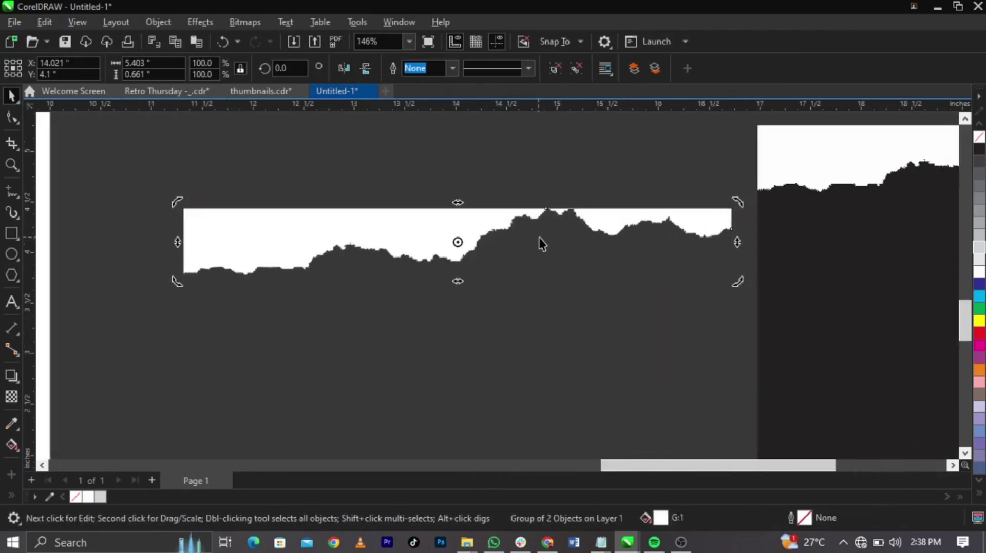
left_click(542, 243)
left_click(514, 220)
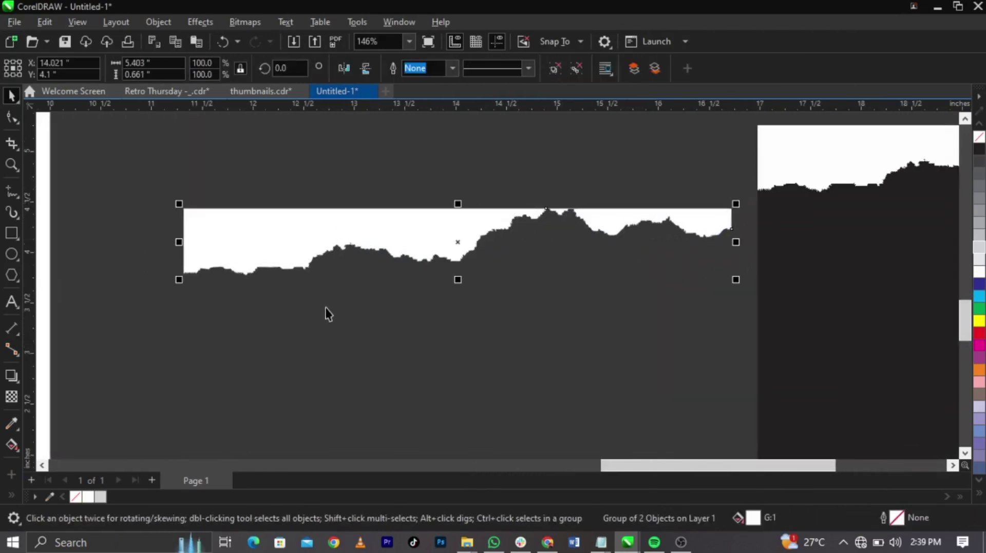
- Delete the original monochrome torn-paper bitmap, keeping only the traced white strip
scroll(325, 309, "down", 1)
scroll(544, 239, "down", 2)
left_click(702, 281)
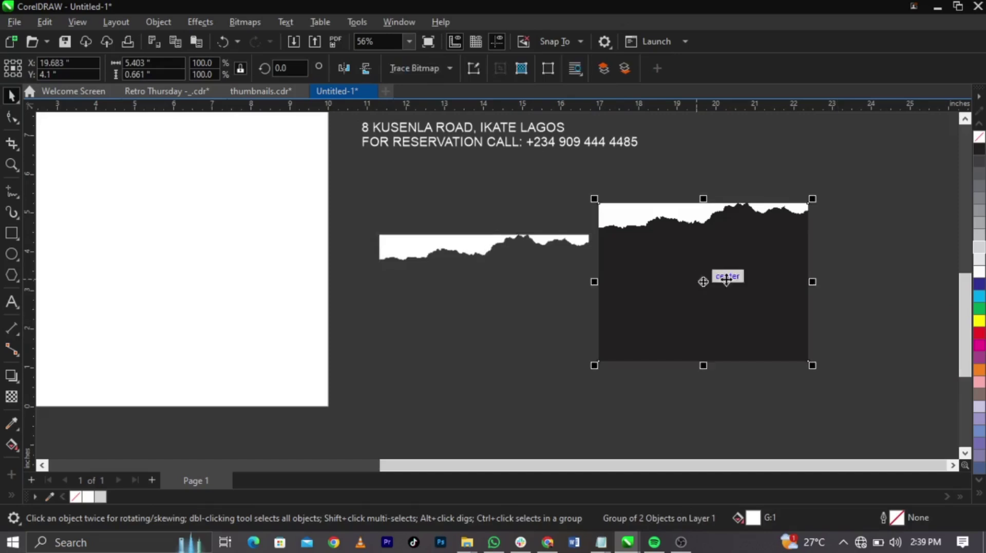
scroll(744, 282, "up", 2)
scroll(540, 319, "down", 2)
scroll(592, 267, "up", 2)
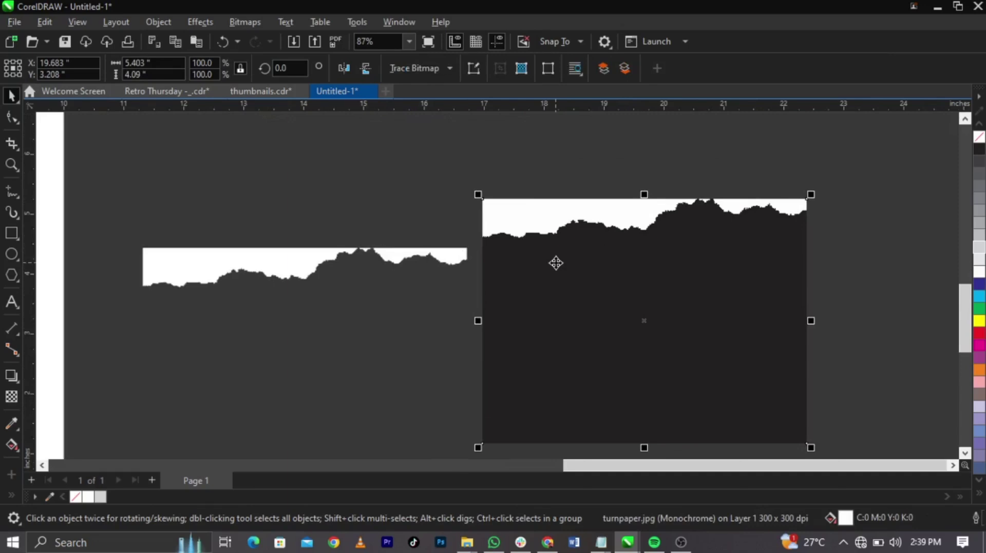
key("Delete")
- Enlarge the traced torn strip to about 9.7 by 1.19 inches, move it down to the right, and mirror it vertically
left_click(401, 257)
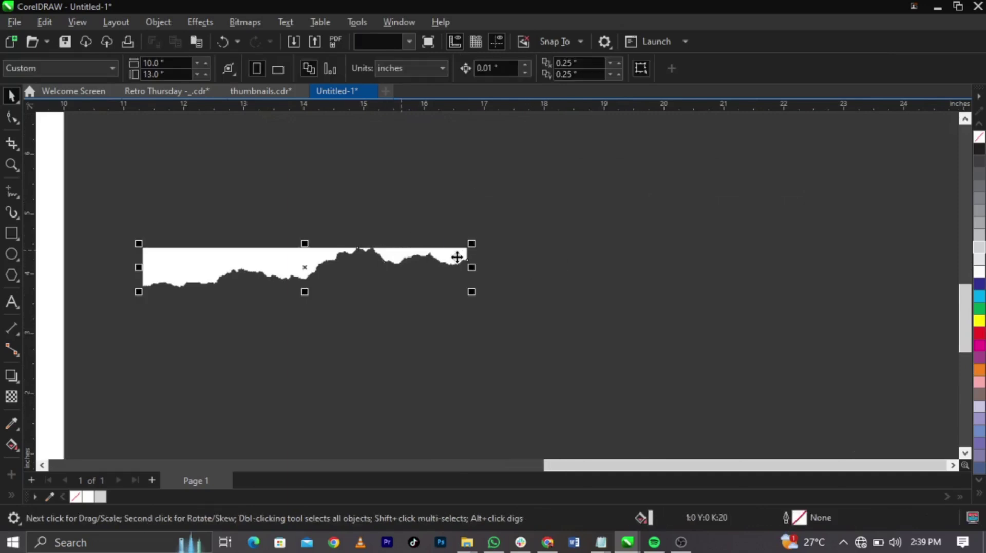
left_click_drag(469, 242, 727, 164)
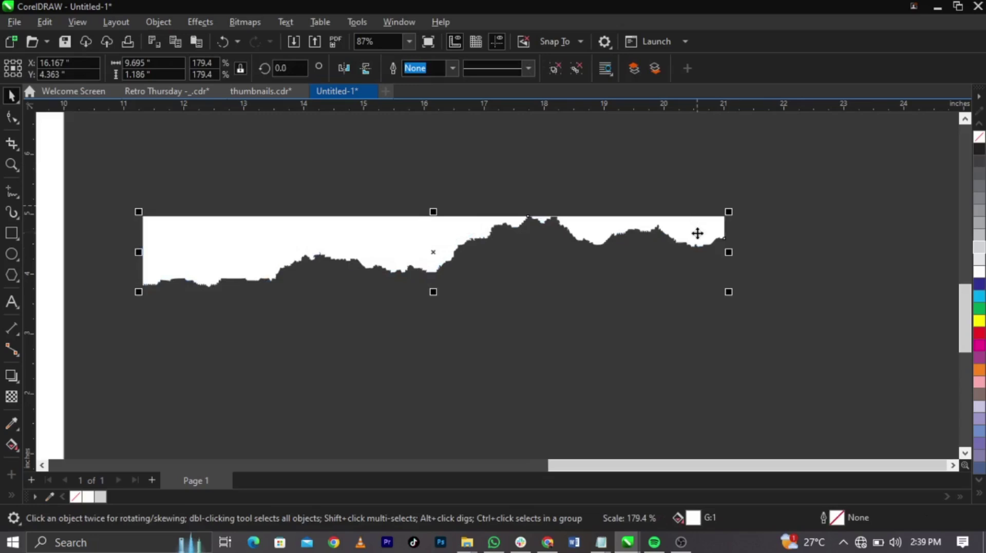
left_click_drag(695, 233, 755, 288)
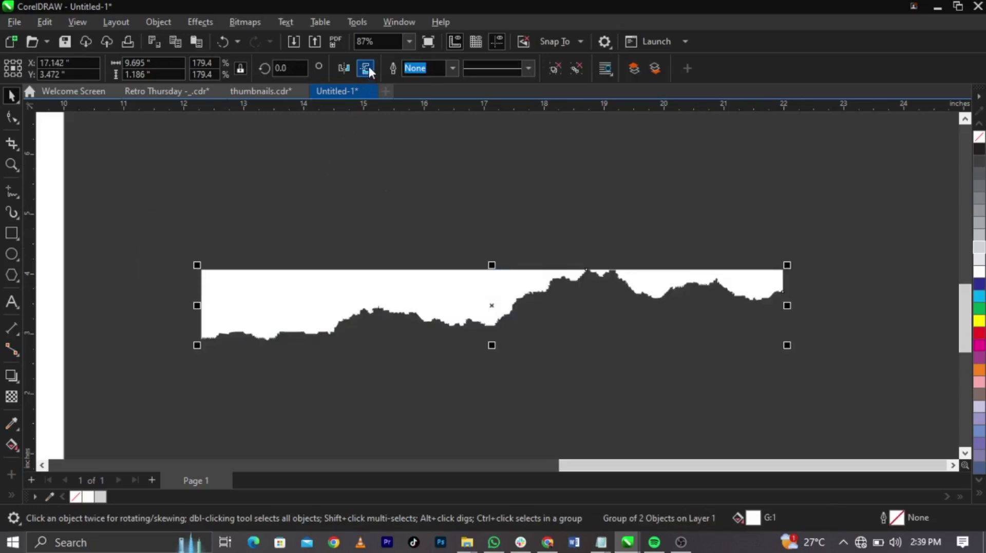
left_click(368, 68)
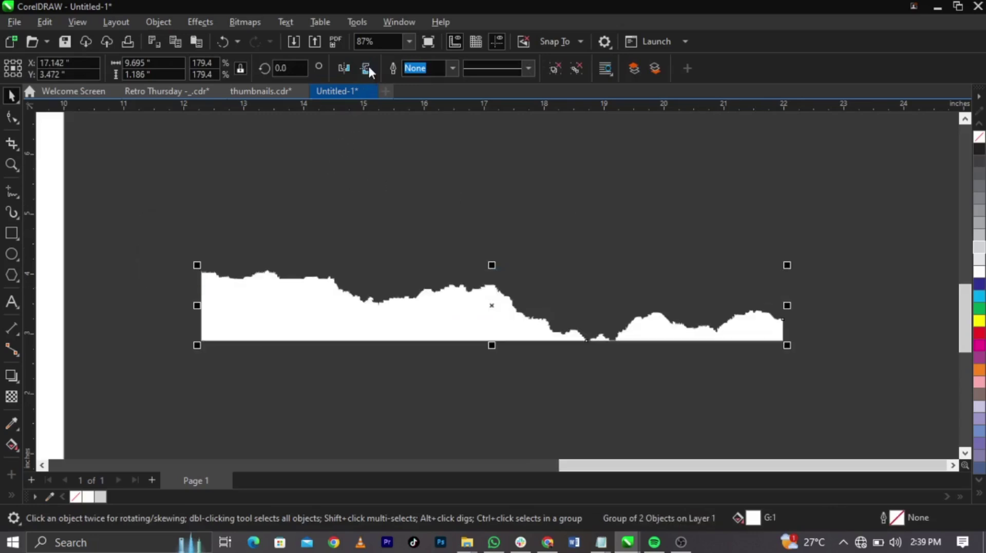
- Draw a rectangle about 9.7 by 1.45 inches beneath the torn strip, aligning its top with the strip's lower edge
left_click(12, 237)
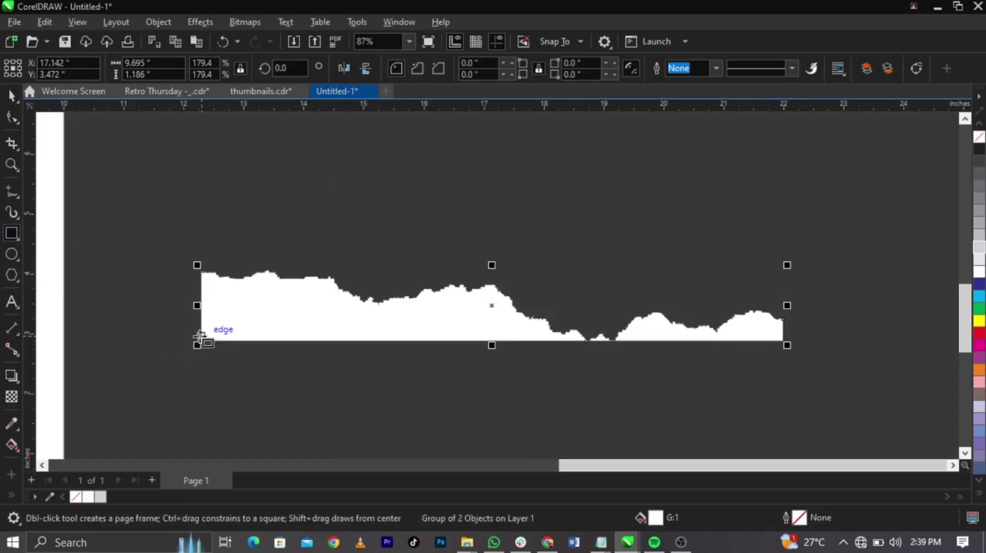
left_click_drag(200, 337, 785, 429)
key("space")
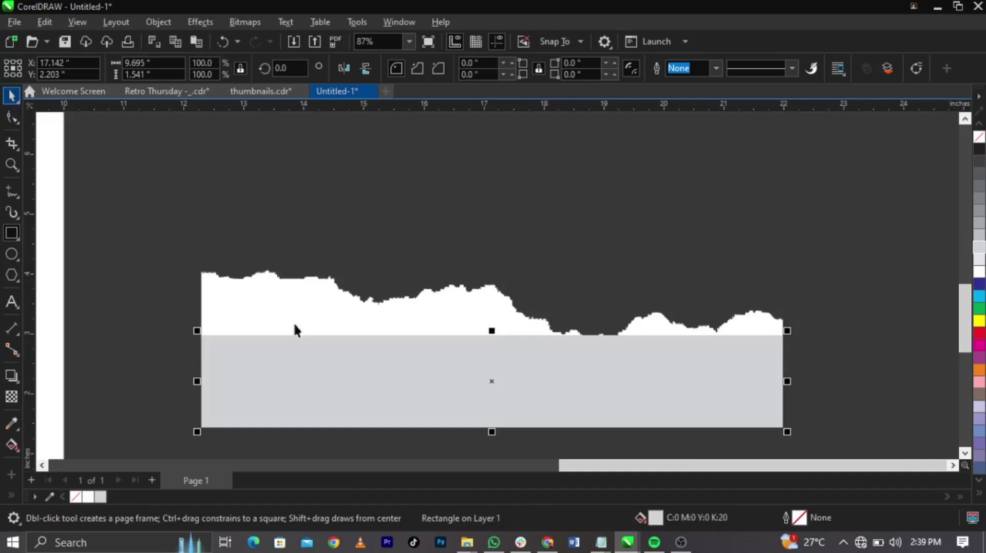
scroll(467, 370, "up", 3)
left_click_drag(522, 282, 482, 282)
scroll(560, 235, "down", 3)
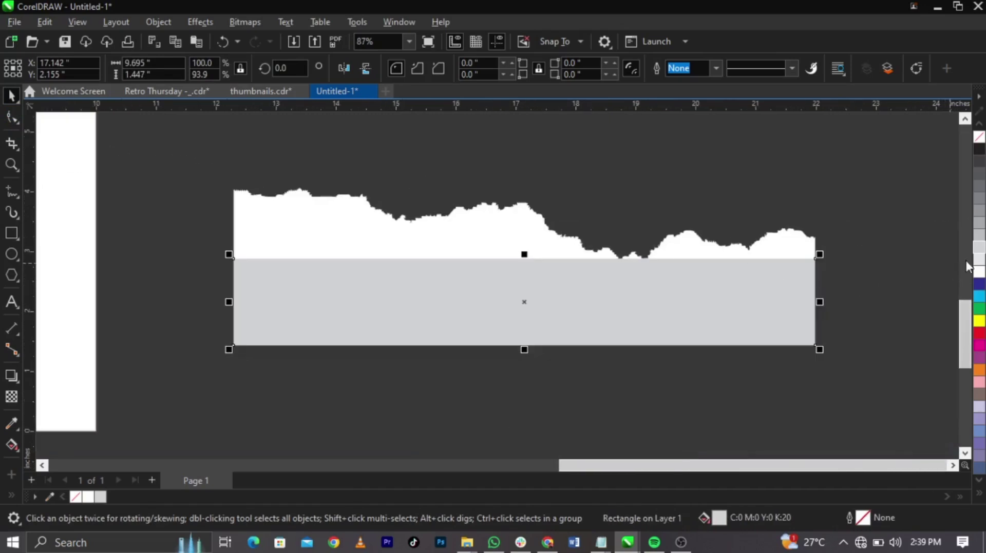
- Fill the rectangle under the torn strip with white and stretch it further downward
left_click(852, 288)
left_click(788, 298)
left_click(979, 272)
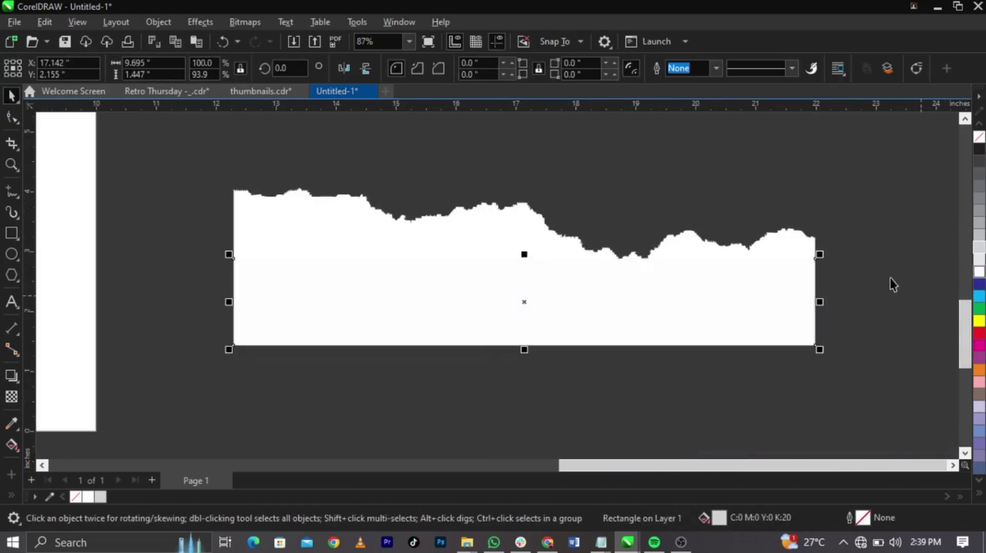
left_click_drag(524, 349, 524, 446)
scroll(692, 273, "down", 2)
left_click(872, 203)
scroll(611, 310, "up", 1)
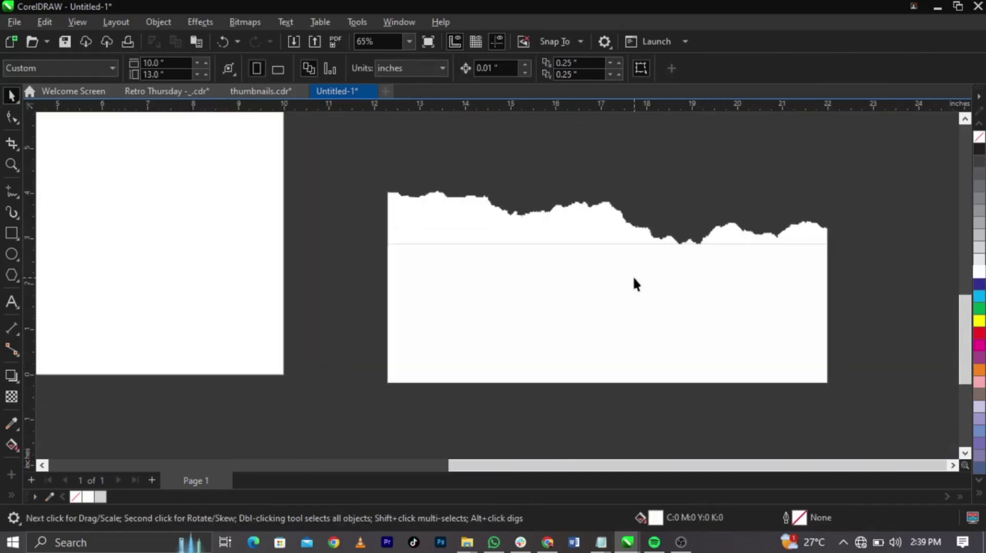
- Weld the torn strip and the white rectangle into a single curve
left_click(633, 278)
left_click_drag(334, 170, 890, 427)
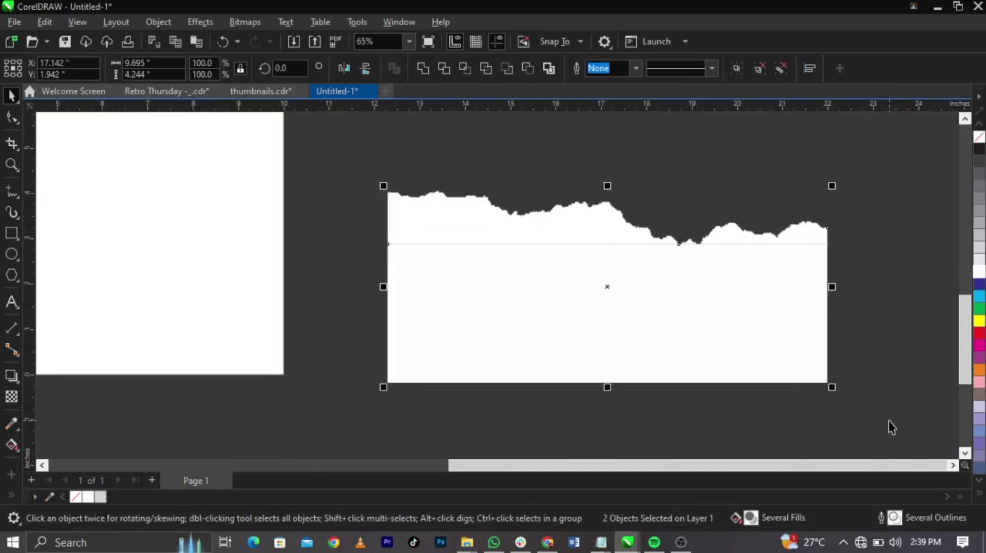
left_click(427, 68)
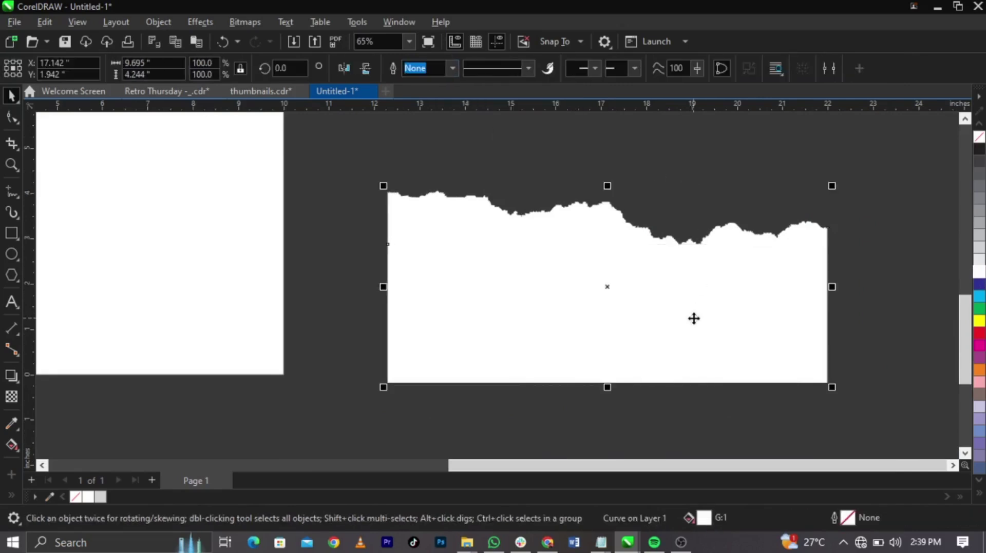
- Move the welded torn-paper shape onto the upper part of the page
scroll(694, 319, "down", 2)
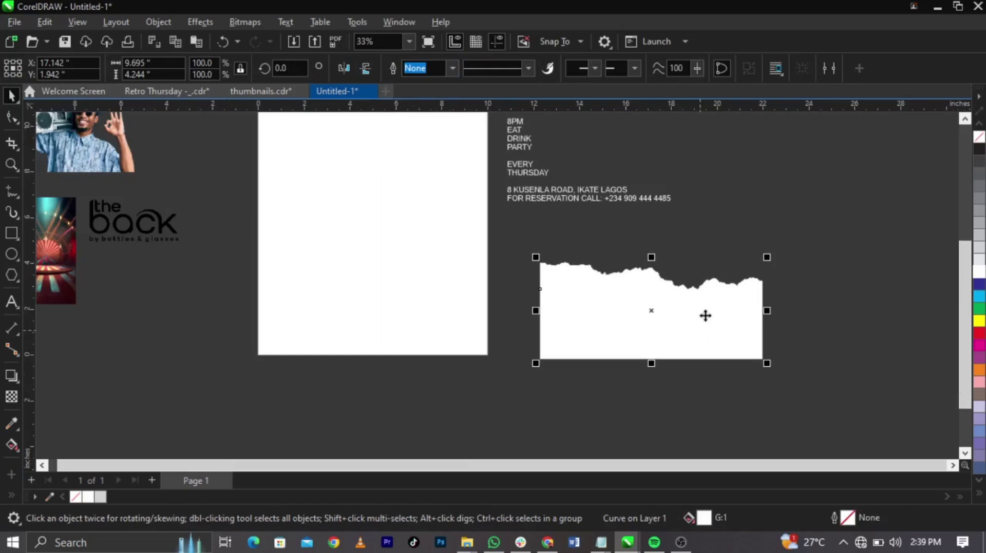
scroll(720, 332, "down", 1)
left_click_drag(725, 338, 525, 229)
left_click(741, 336)
left_click(674, 324)
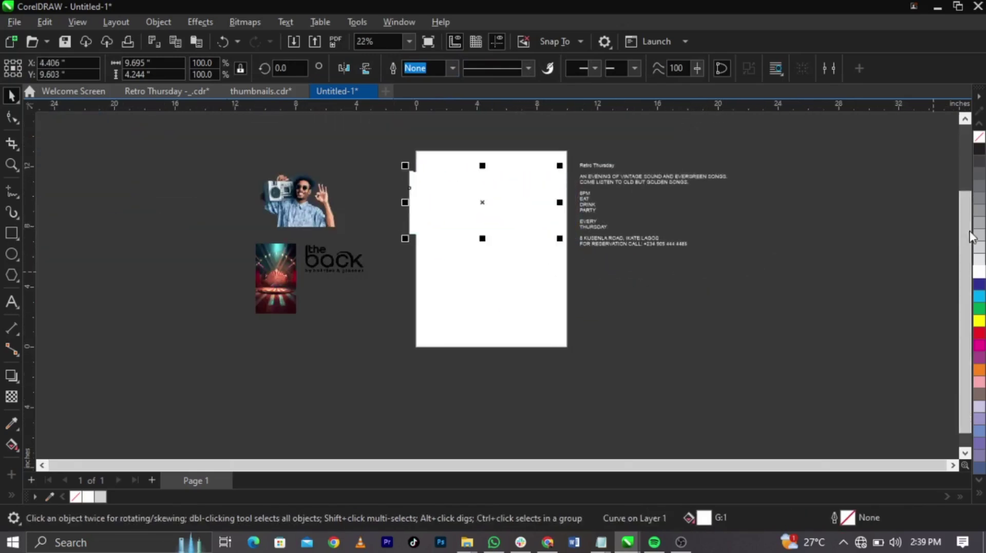
- Fill the torn-paper shape with 40% black and nudge it slightly down to the right on the page
left_click(976, 234)
key("Escape")
key("z")
left_click_drag(392, 149, 655, 302)
key("space")
left_click(431, 246)
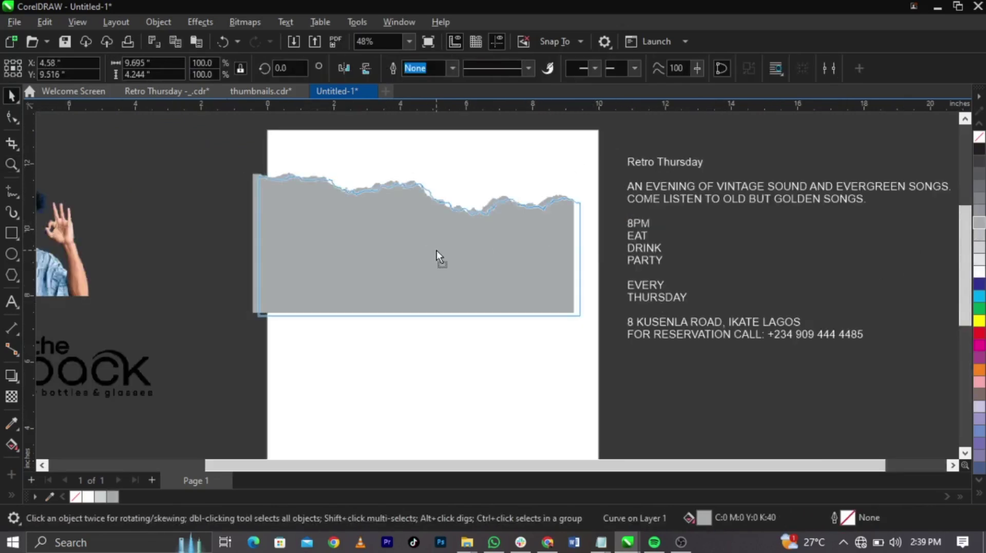
left_click(437, 251)
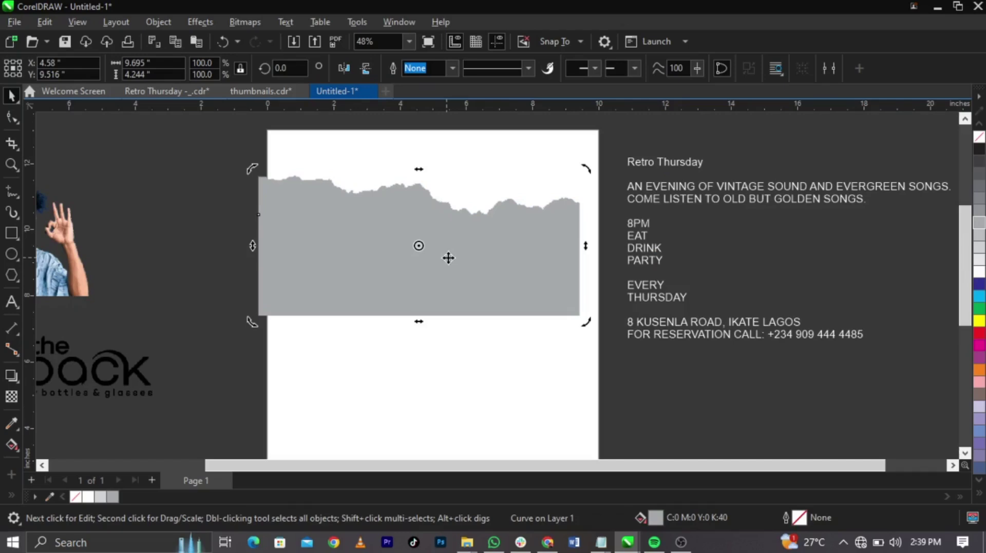
left_click(453, 260)
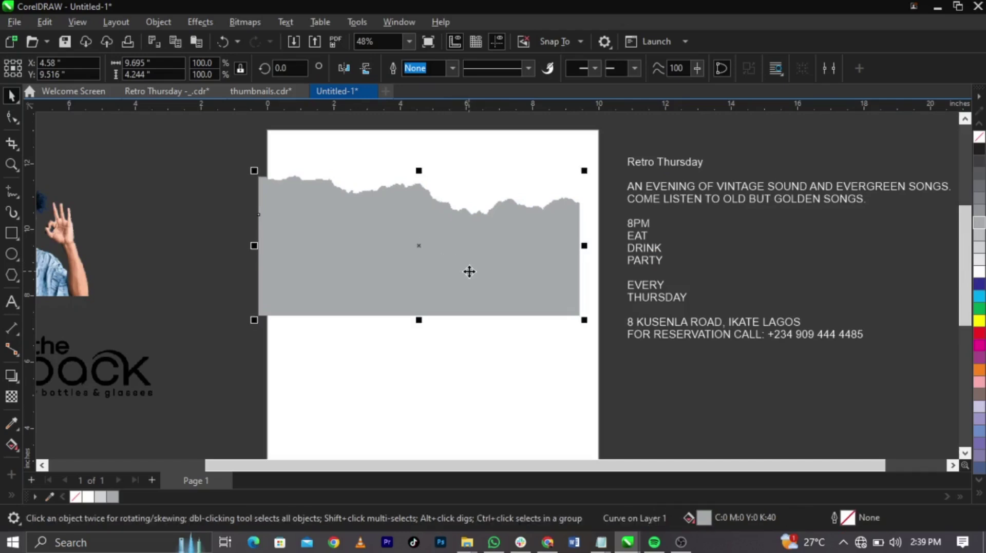
- Enlarge the torn shape to about 10.4 by 4.6 inches, mirror it horizontally and shift it up to span the page width
left_click_drag(584, 320, 612, 327)
left_click_drag(538, 296, 537, 276)
left_click(344, 68)
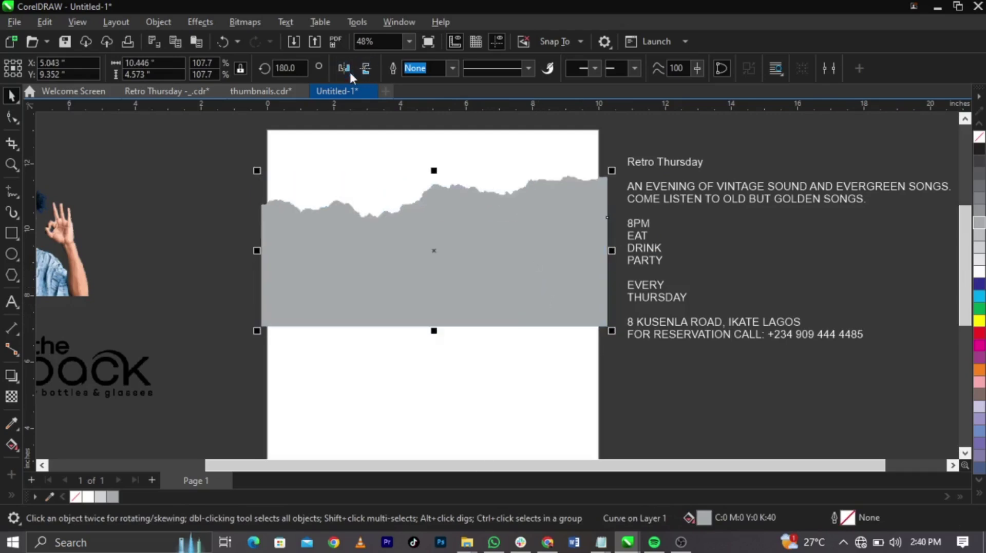
left_click_drag(453, 257, 456, 251)
- Place a vertically flipped copy of the torn shape at the bottom of the page, torn edge facing down
scroll(561, 145, "down", 2)
left_click(517, 198)
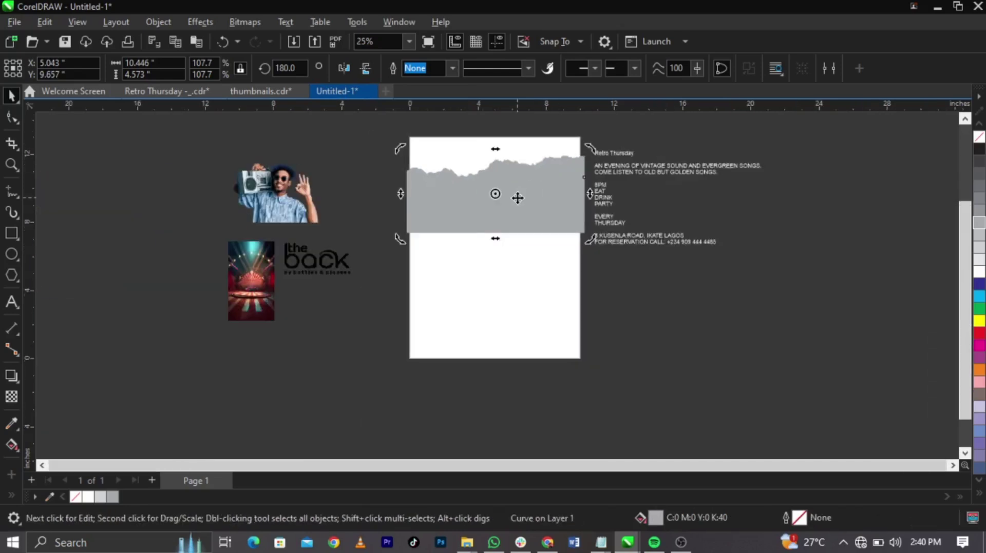
left_click(507, 169)
left_click_drag(494, 149, 557, 312)
scroll(506, 248, "up", 2)
scroll(559, 205, "down", 1)
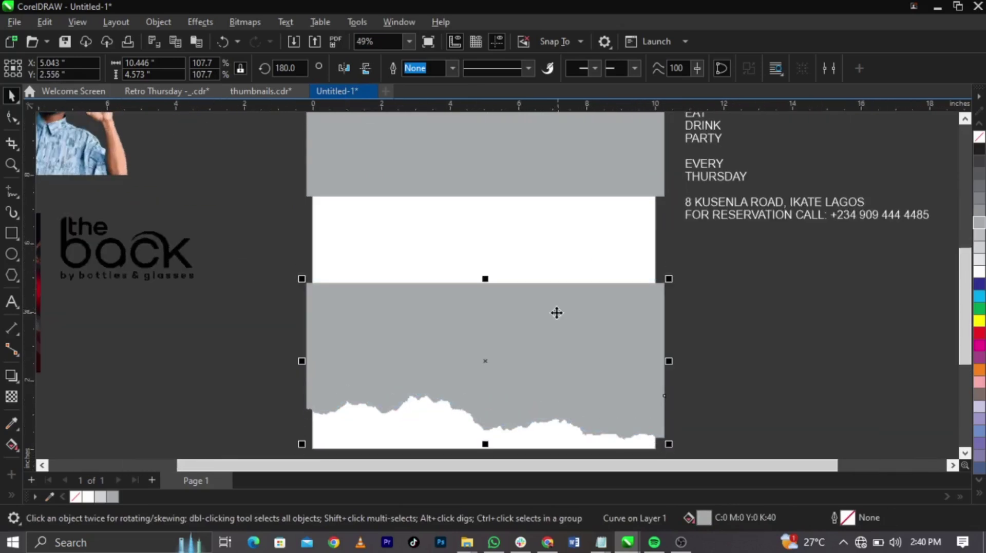
- Raise the top nodes of the lower torn shape until it overlaps the upper one, making it about 8 inches tall
left_click(11, 118)
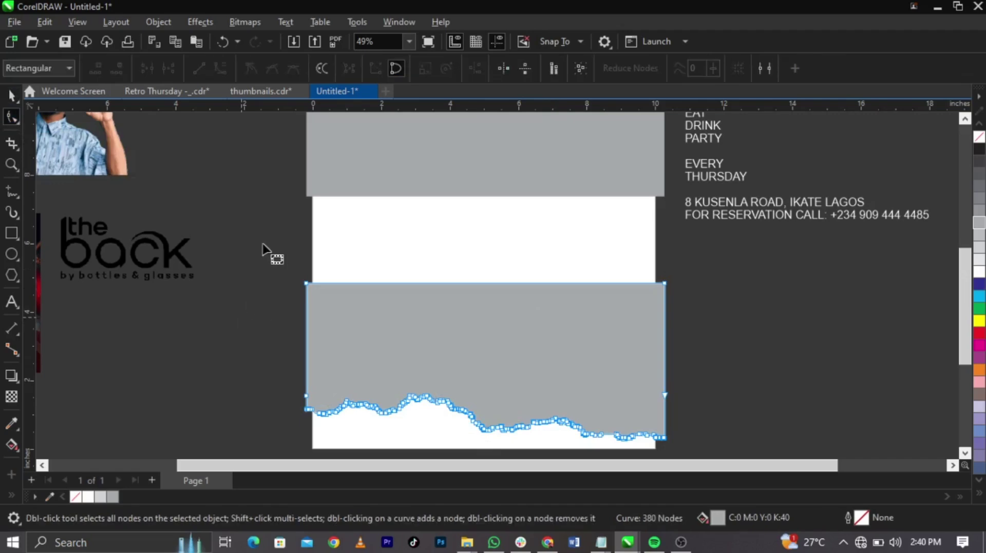
left_click_drag(264, 243, 729, 343)
left_click_drag(665, 284, 675, 164)
key("space")
scroll(596, 370, "down", 1)
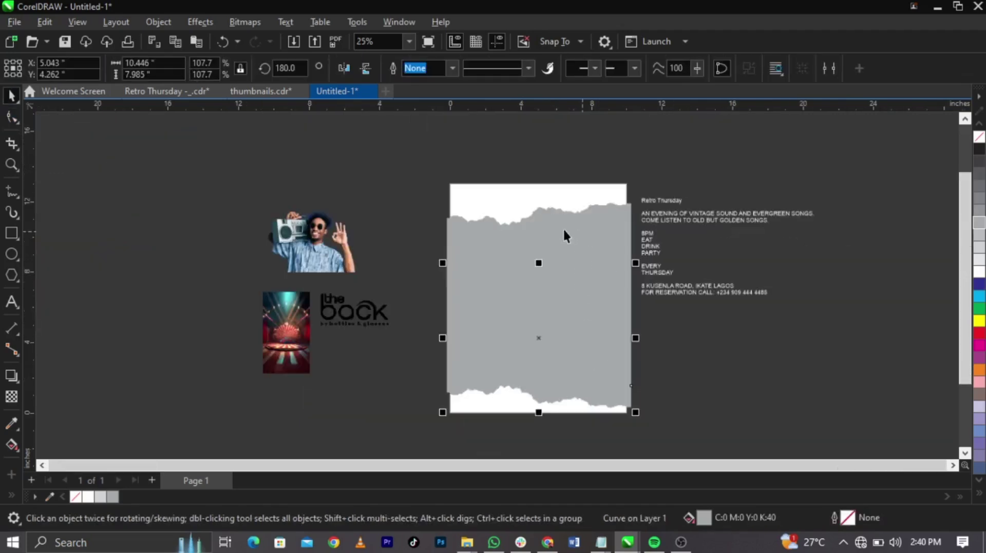
- Weld the upper and lower gray torn shapes into one curve, undoing the trial move off the page
left_click_drag(415, 186, 649, 417)
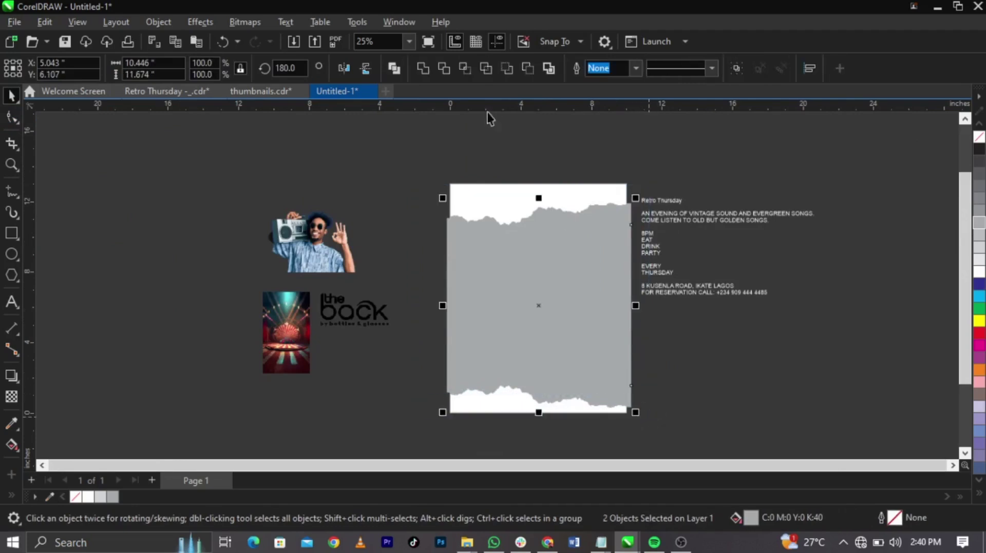
left_click(423, 68)
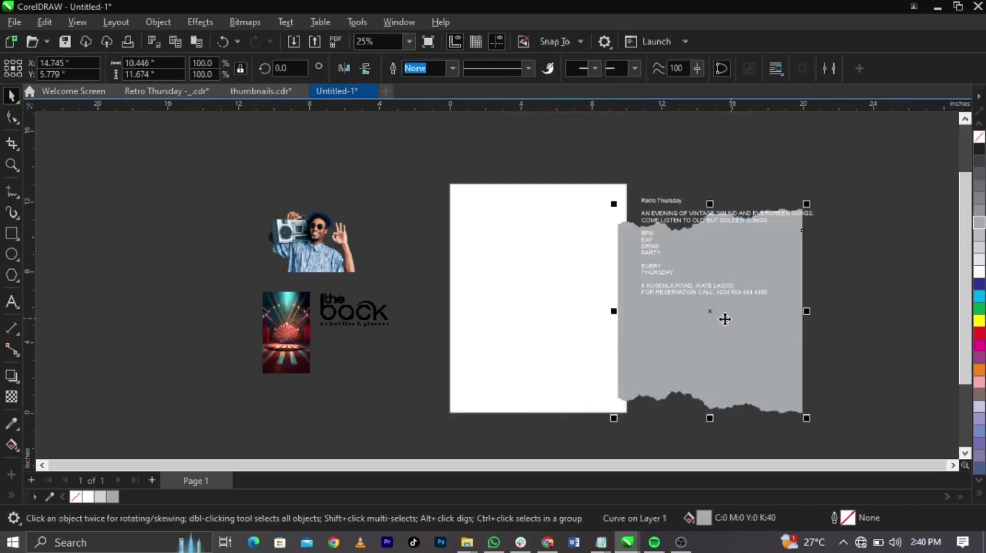
key("ctrl+z")
scroll(600, 313, "up", 2)
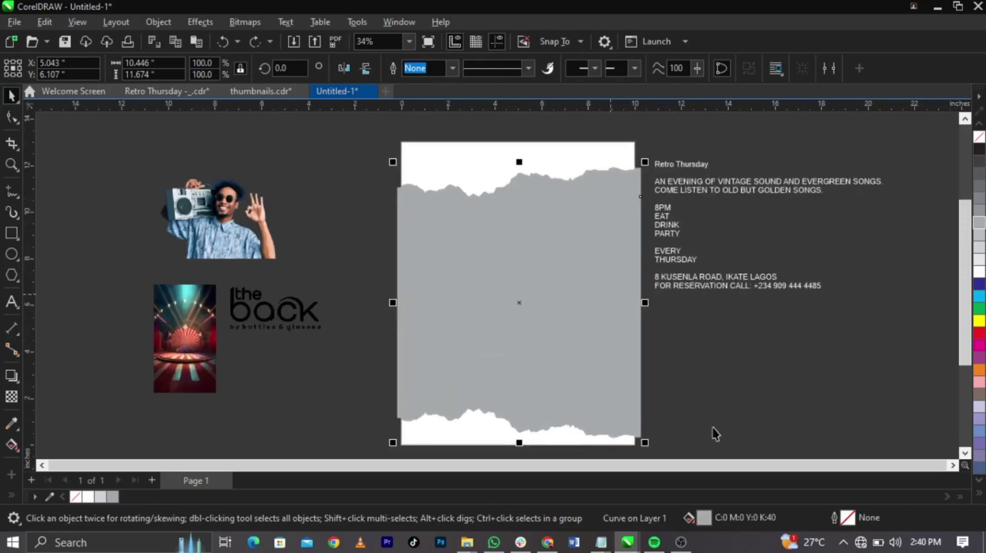
- Open the torn shape's uniform fill for editing, switching to color viewers and the RGB color model
double_click(704, 518)
left_click_drag(517, 80, 897, 84)
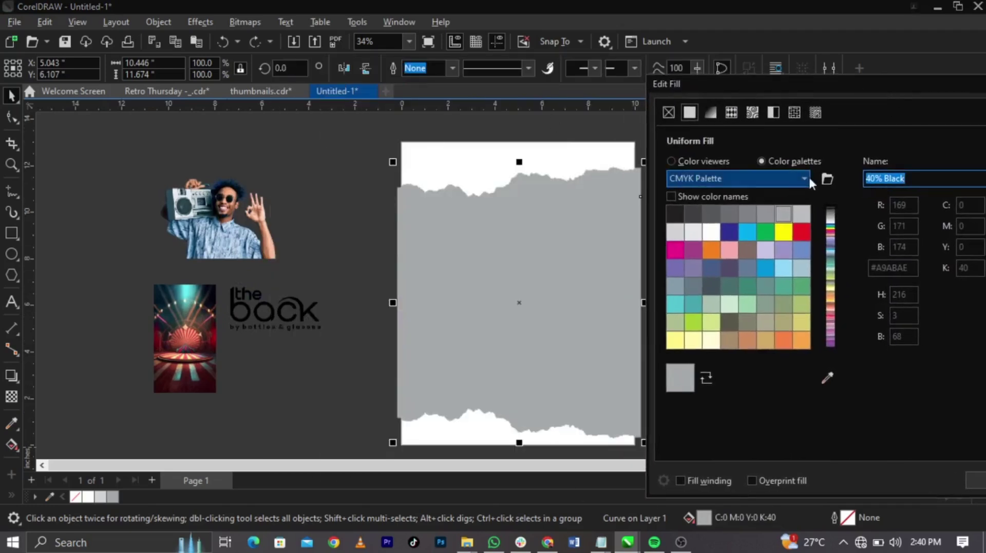
left_click(716, 161)
left_click(889, 176)
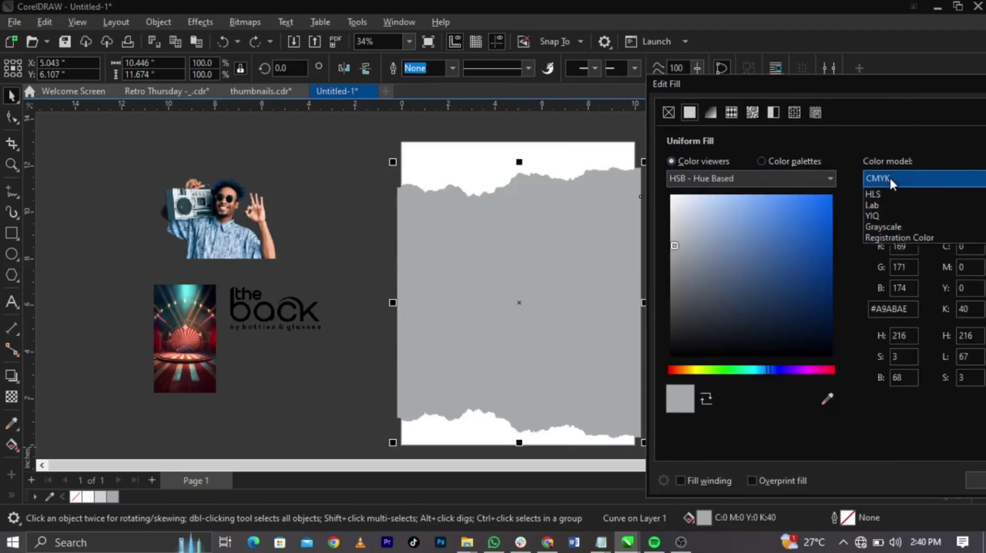
left_click(897, 217)
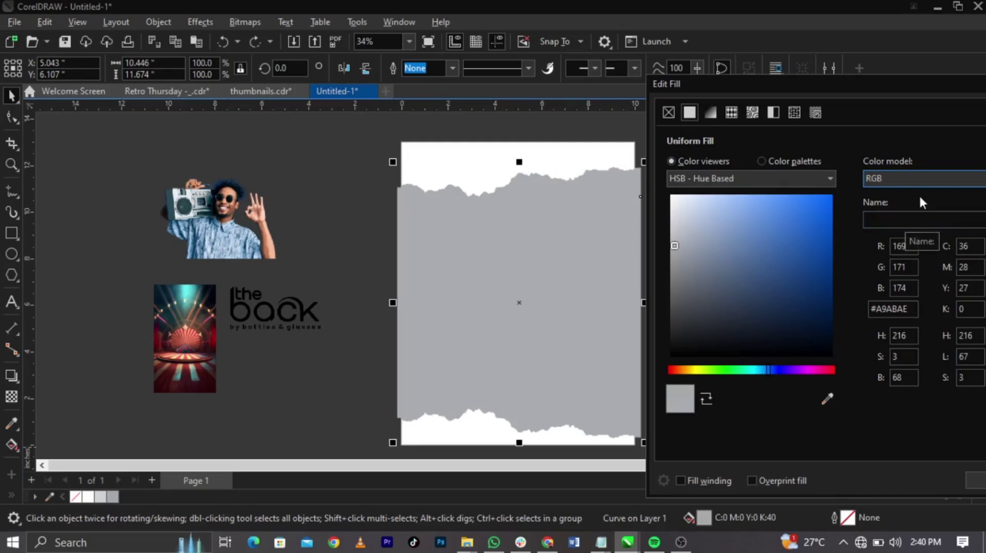
- Pick a lime green, RGB 182, 191, 52 (#B6BF34), as the torn shape's fill and apply it
left_click_drag(769, 369, 695, 374)
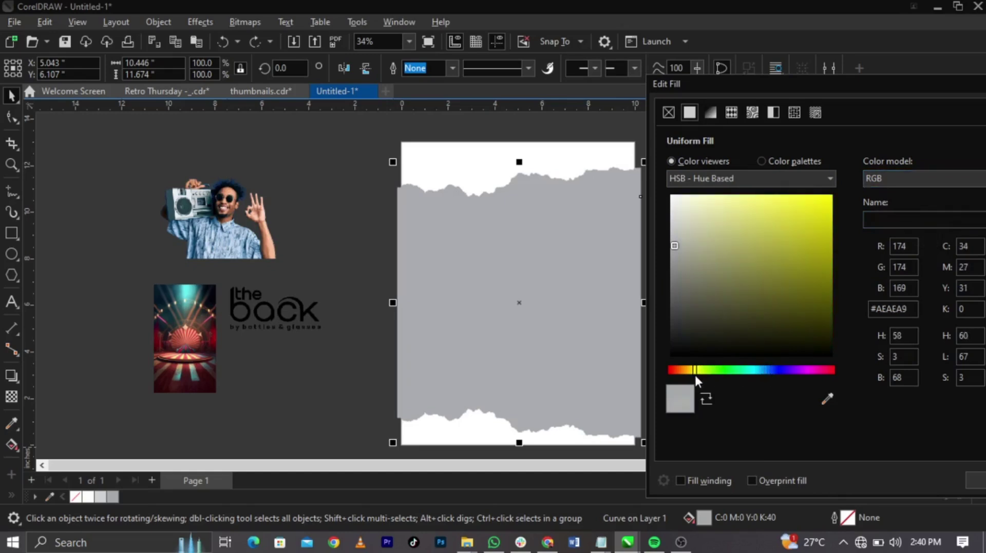
left_click(783, 227)
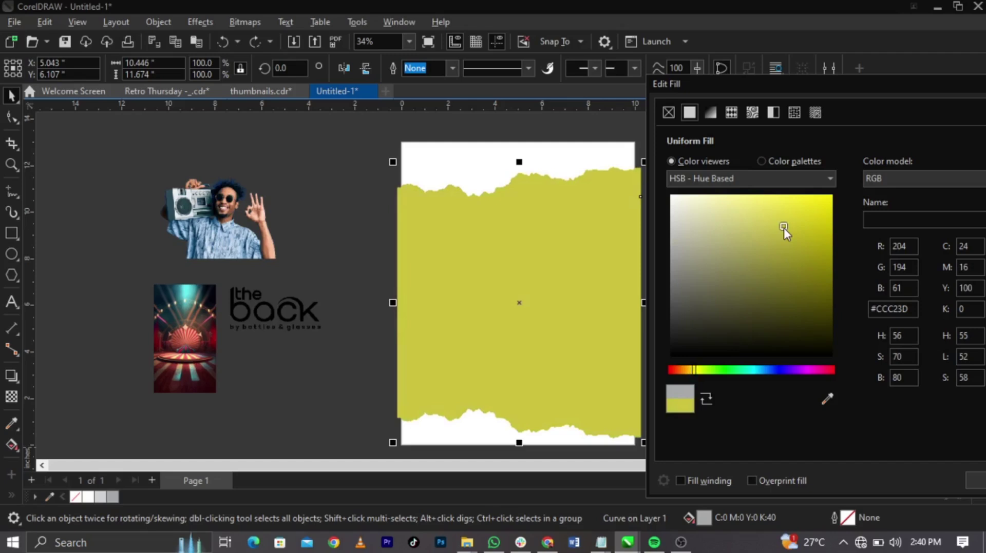
left_click(787, 233)
left_click_drag(695, 372, 702, 377)
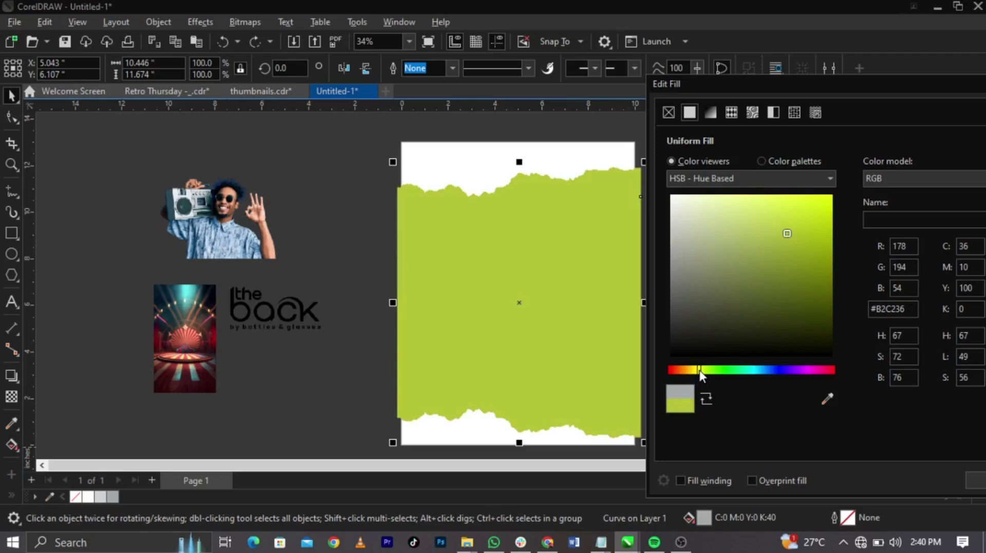
mouse_move(786, 233)
left_mouse_down()
mouse_move(784, 218)
mouse_move(787, 226)
left_mouse_up()
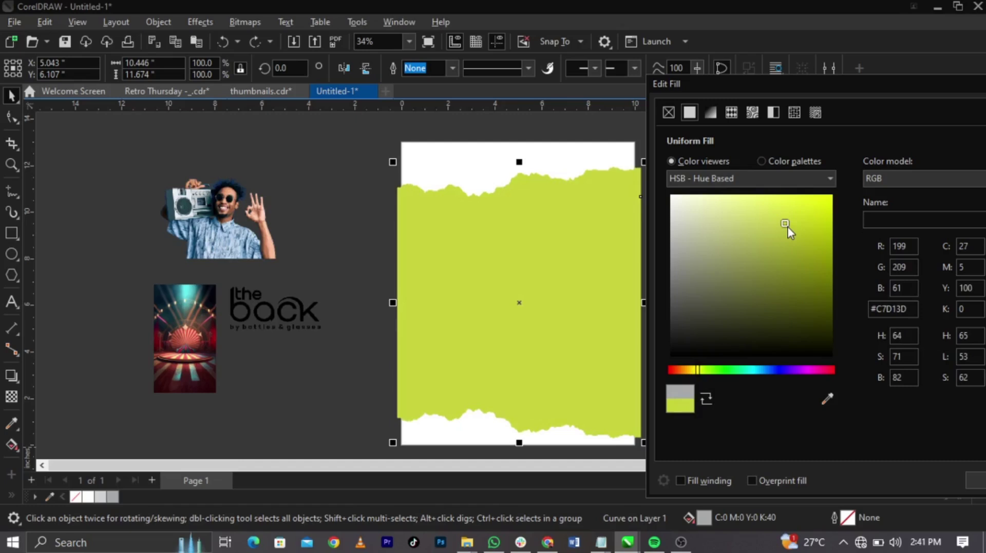
left_click(787, 231)
left_click(775, 236)
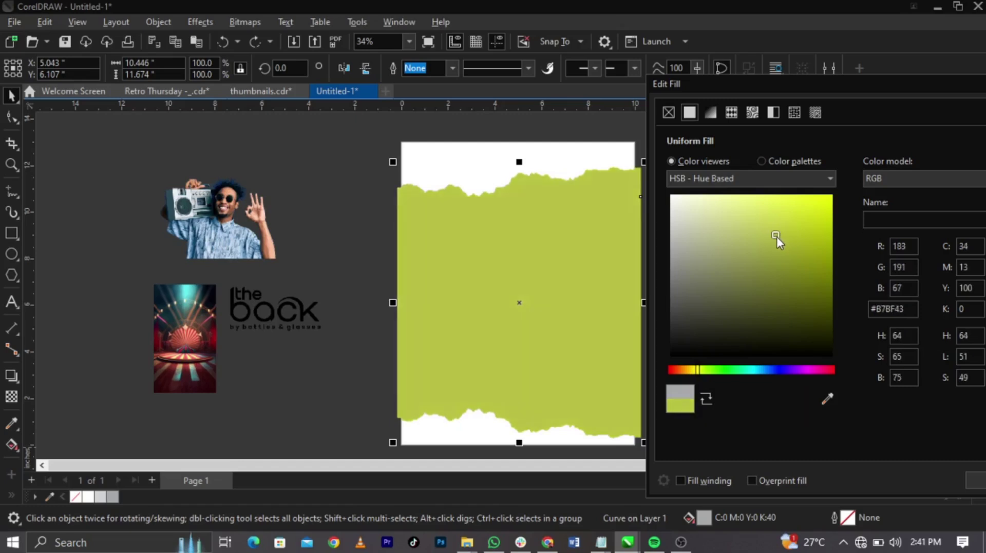
left_click(784, 233)
left_click(787, 232)
left_click_drag(791, 235, 792, 242)
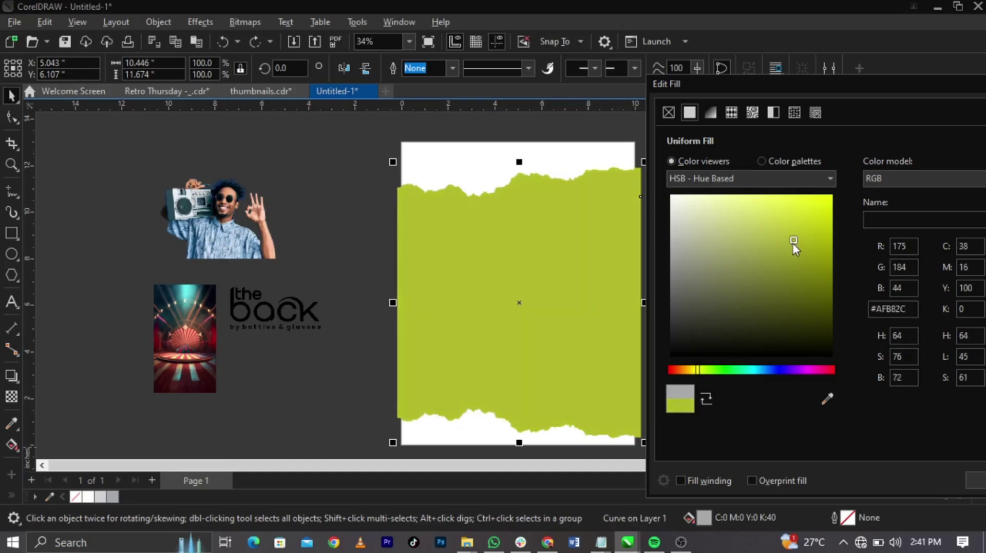
left_click_drag(792, 244, 789, 236)
left_click(976, 481)
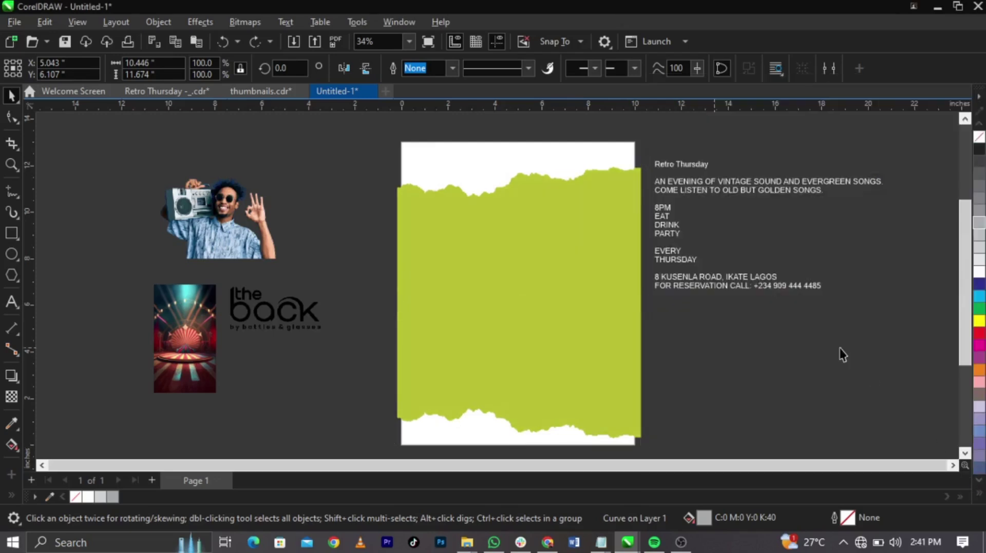
- Try to PowerClip the green torn shape inside the page-sized rectangle, and undo it
left_click(568, 283)
right_click(572, 282)
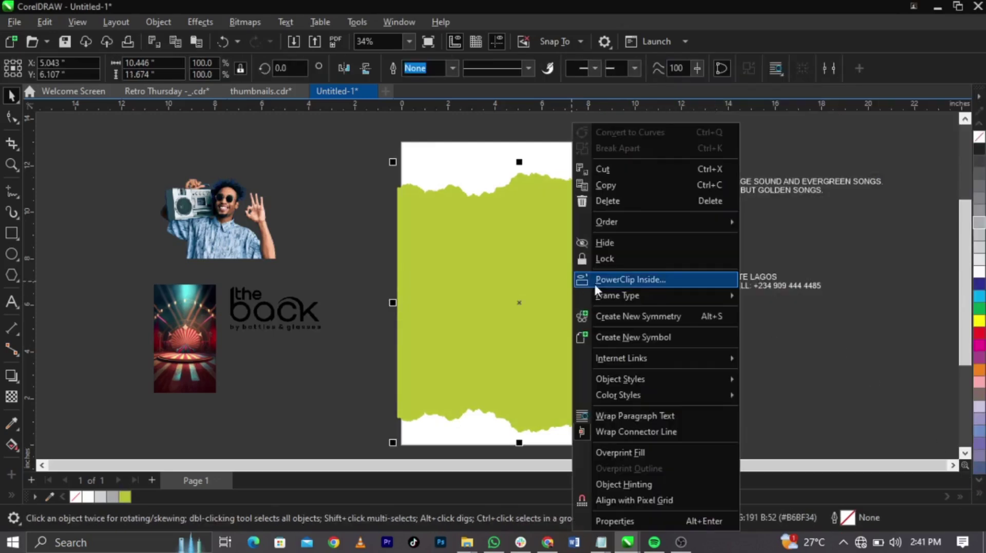
left_click(599, 279)
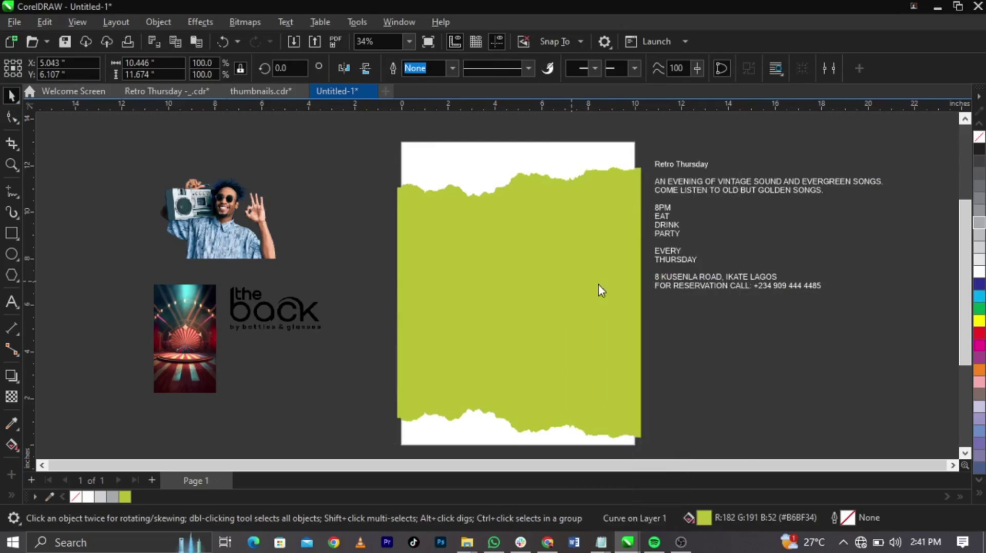
left_click(508, 149)
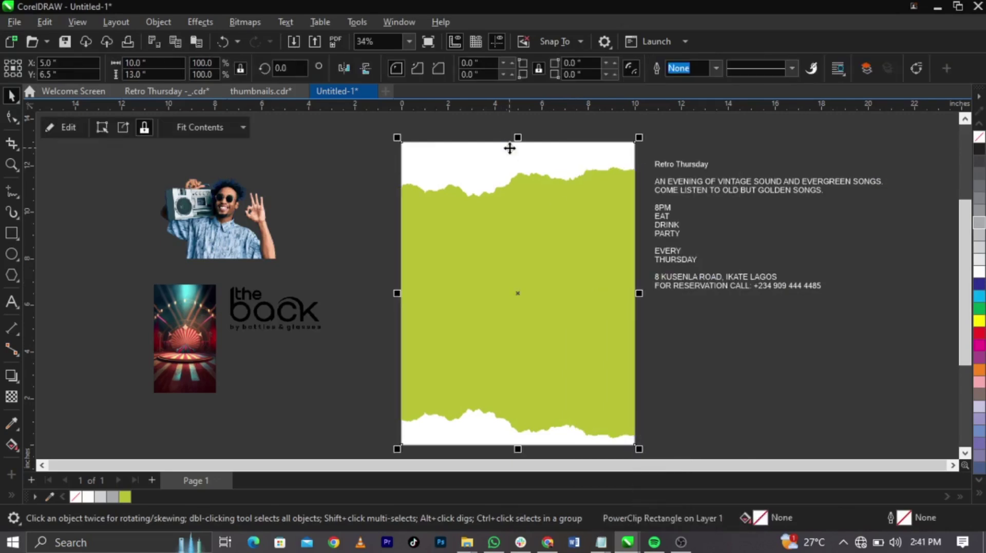
key("ctrl+z")
- PowerClip the green torn shape inside the 10 by 13 inch page rectangle
right_click(556, 220)
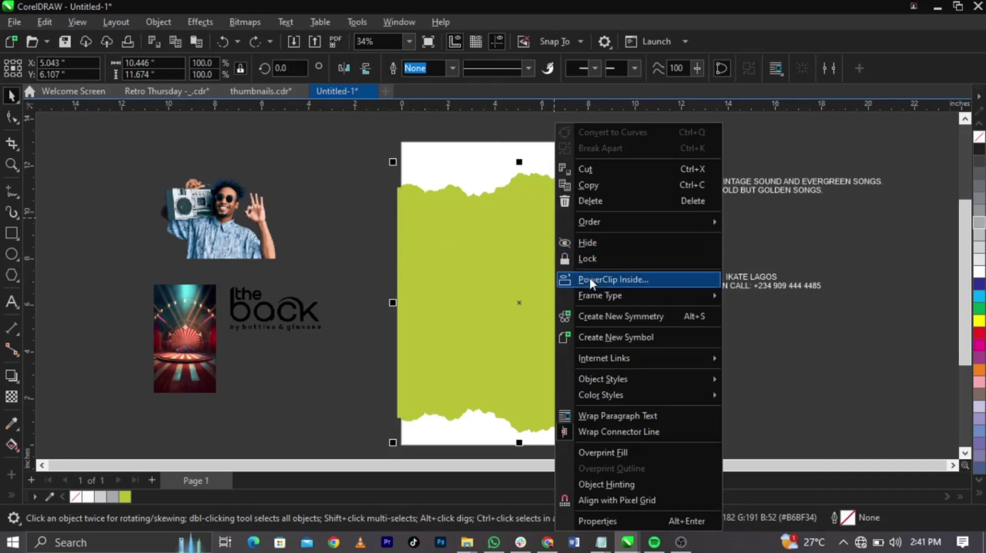
left_click(590, 278)
left_click(473, 153)
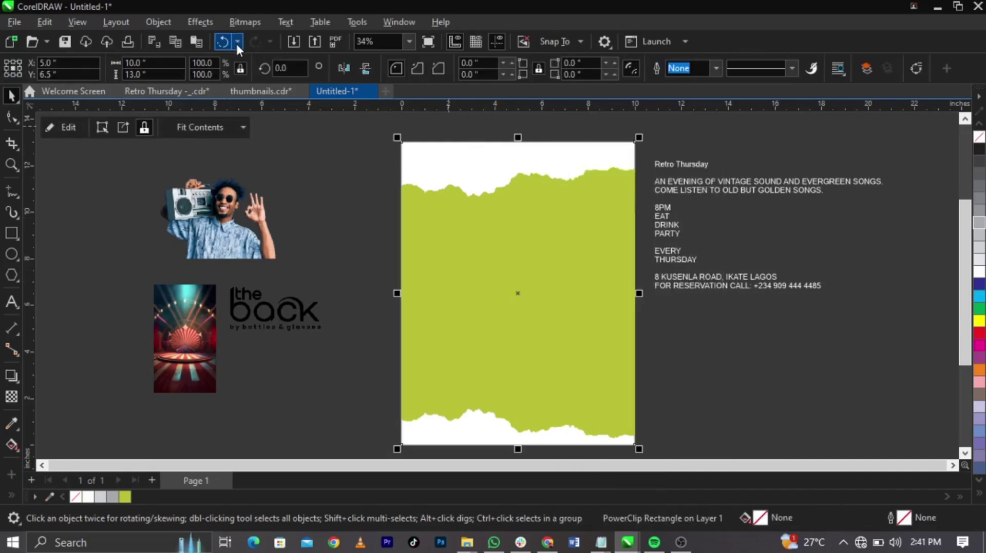
- Undo the PowerClip of the green torn shape and redo it
left_click(223, 43)
left_click(254, 40)
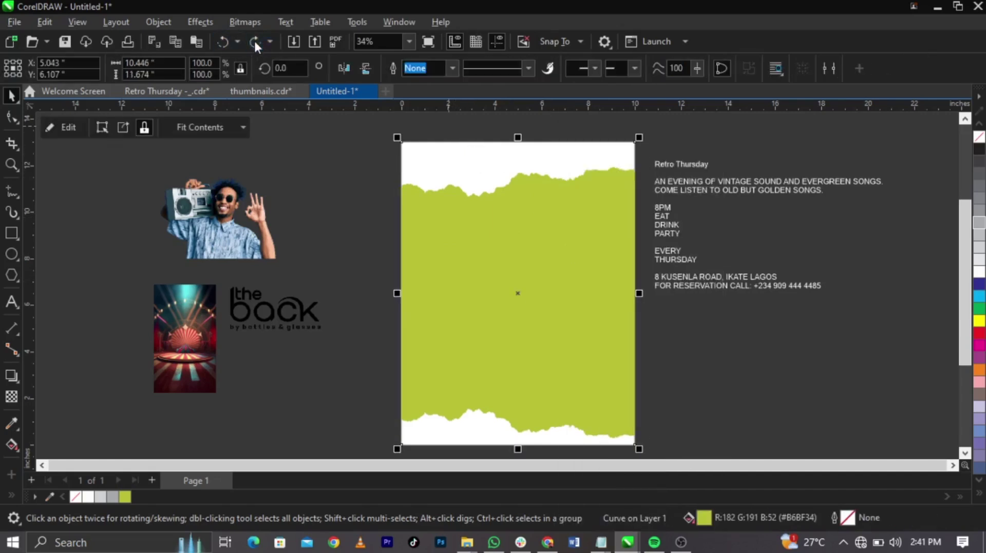
key("z")
left_click_drag(384, 135, 642, 448)
key("space")
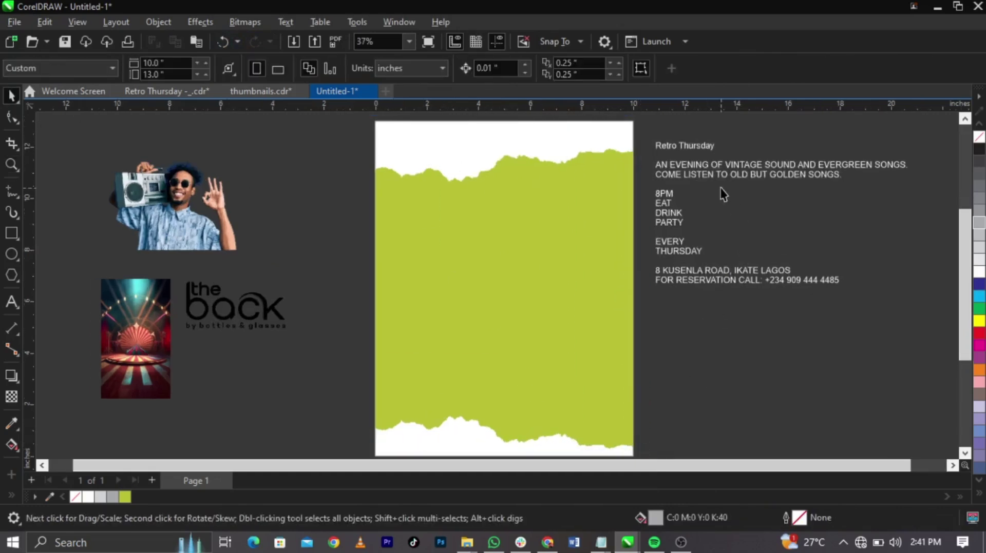
- Move the event text block slightly down beside the page
left_click(745, 172)
left_click_drag(745, 172, 752, 213)
left_click(804, 175)
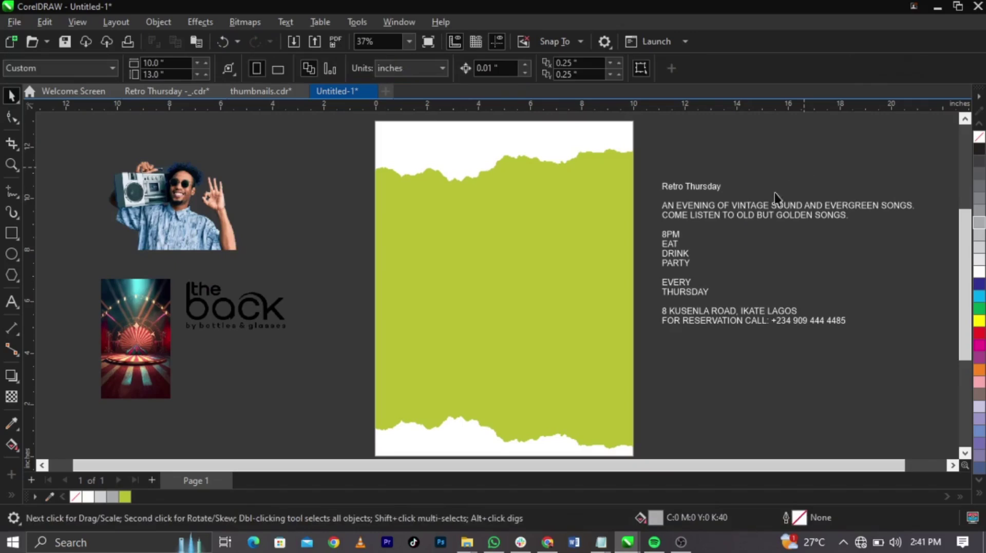
- Cut the "Retro Thursday" line out of the event text block and paste it as separate text on the green shape
double_click(704, 191)
left_click_drag(724, 187, 653, 184)
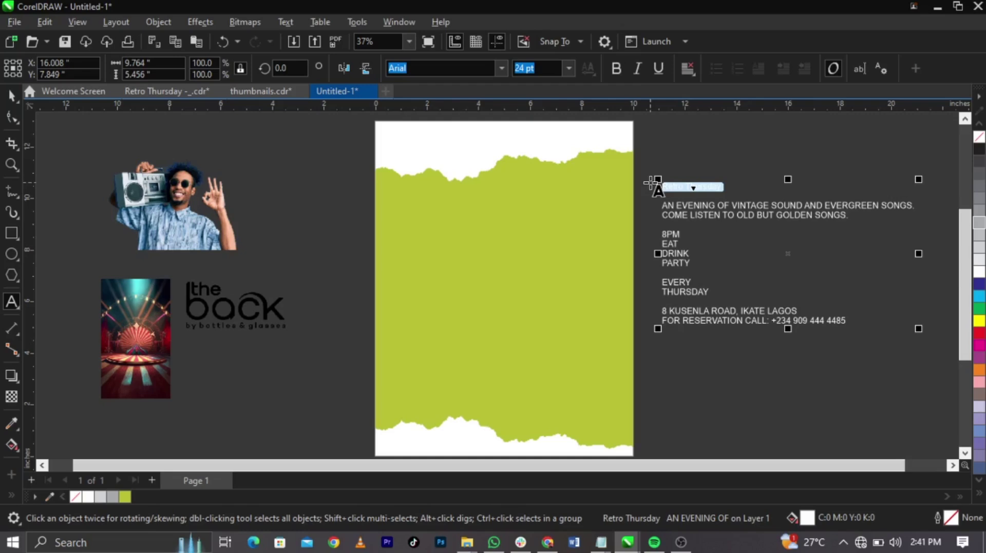
key("Delete")
left_click(458, 214)
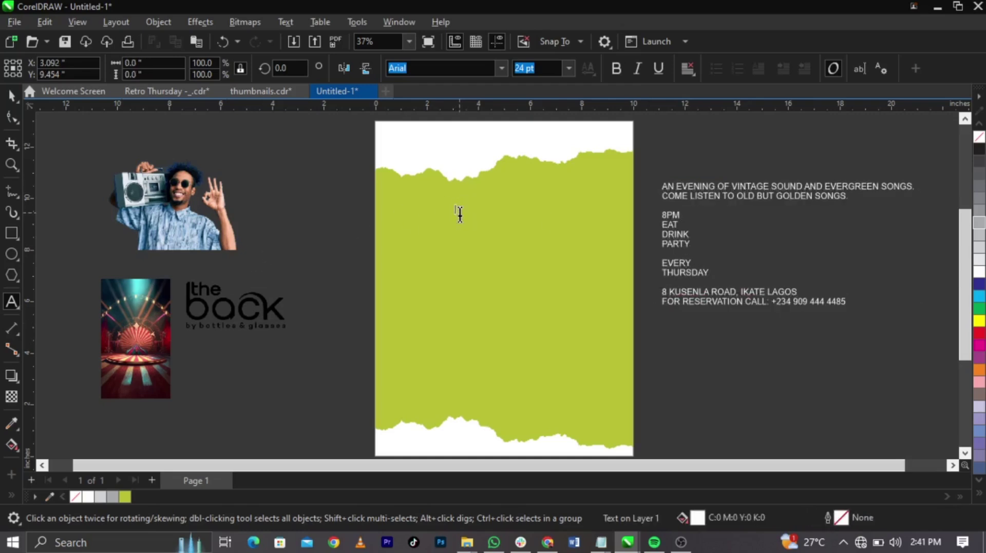
key("ctrl+v")
key("ctrl+space")
left_click_drag(520, 218, 777, 381)
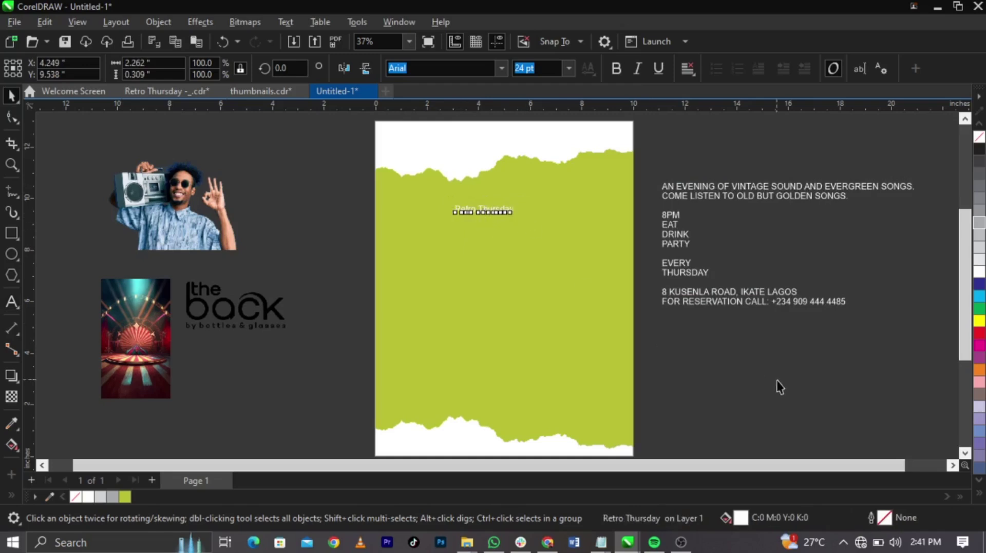
left_click(779, 387)
- Place the photo of the man with the boombox on the lower page and enlarge it to about 11.1 by 7.4 inches
left_click_drag(207, 216, 605, 410)
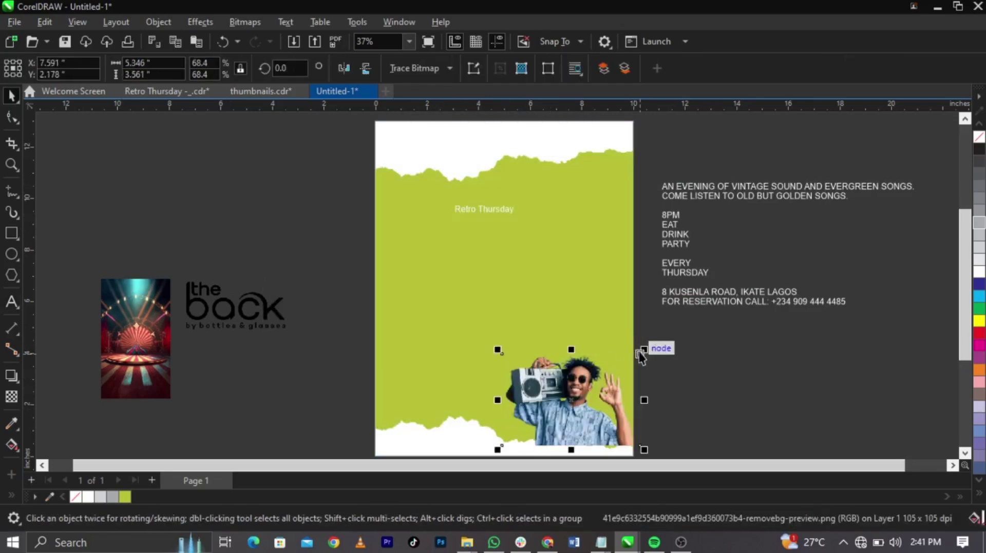
left_click_drag(644, 350, 724, 268)
scroll(521, 339, "up", 3)
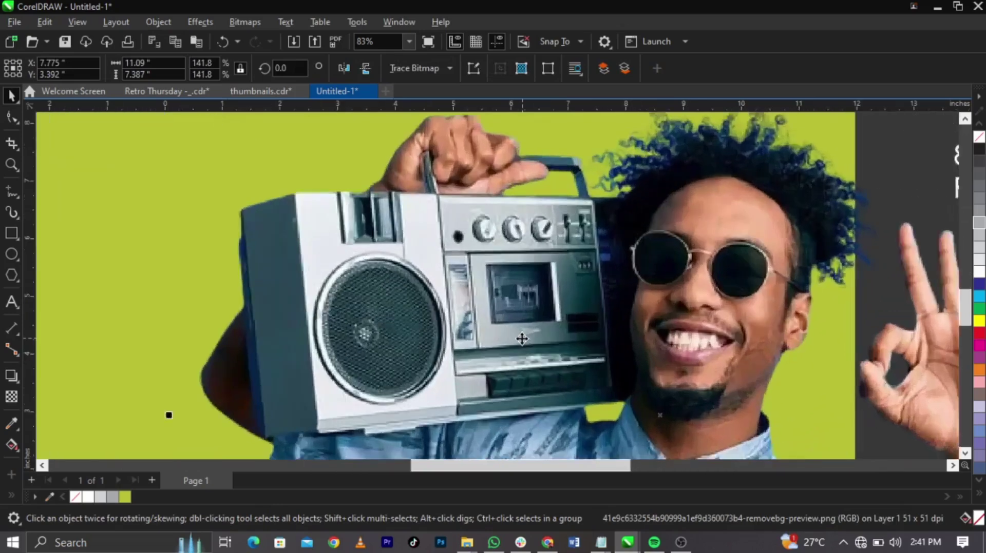
scroll(667, 331, "down", 1)
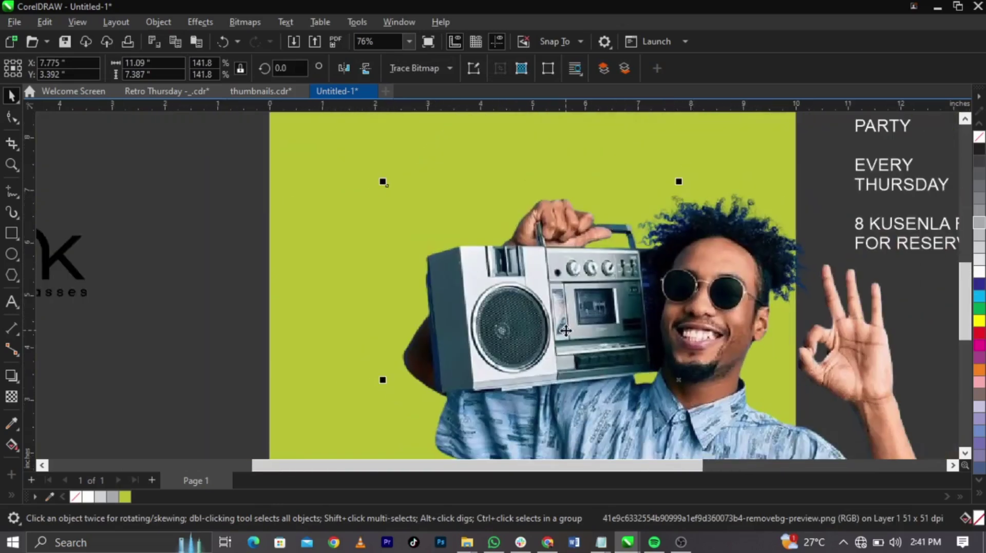
scroll(565, 331, "down", 2)
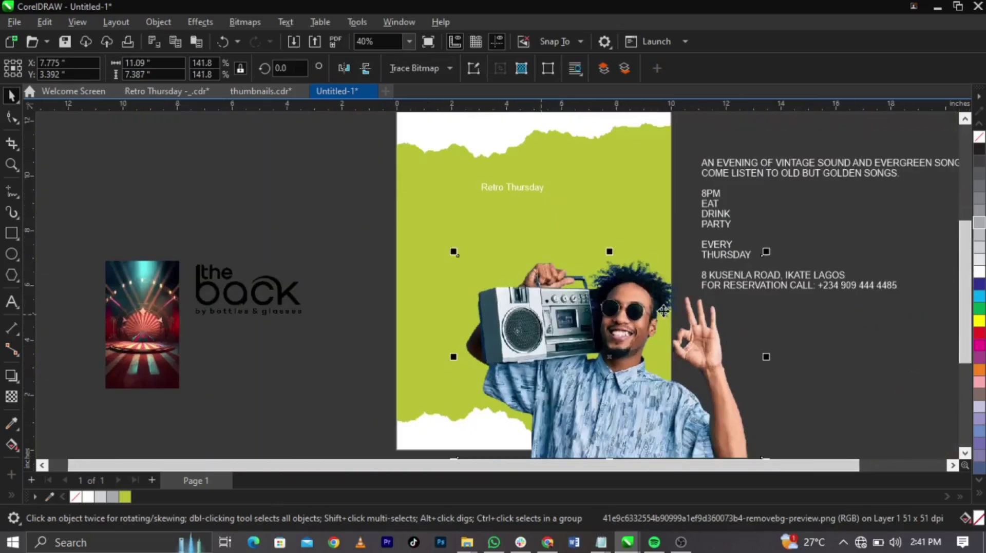
- Reposition the man's photo over the page's bottom edge and enlarge it to about 11.46 by 7.63 inches
left_click_drag(623, 331, 591, 289)
left_click(625, 325)
left_click(625, 325)
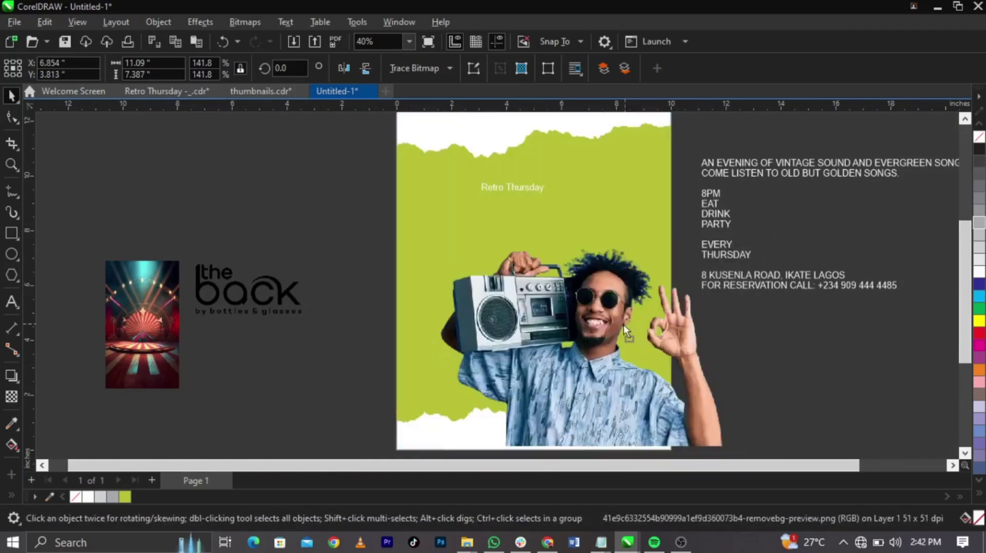
left_click_drag(617, 329, 600, 333)
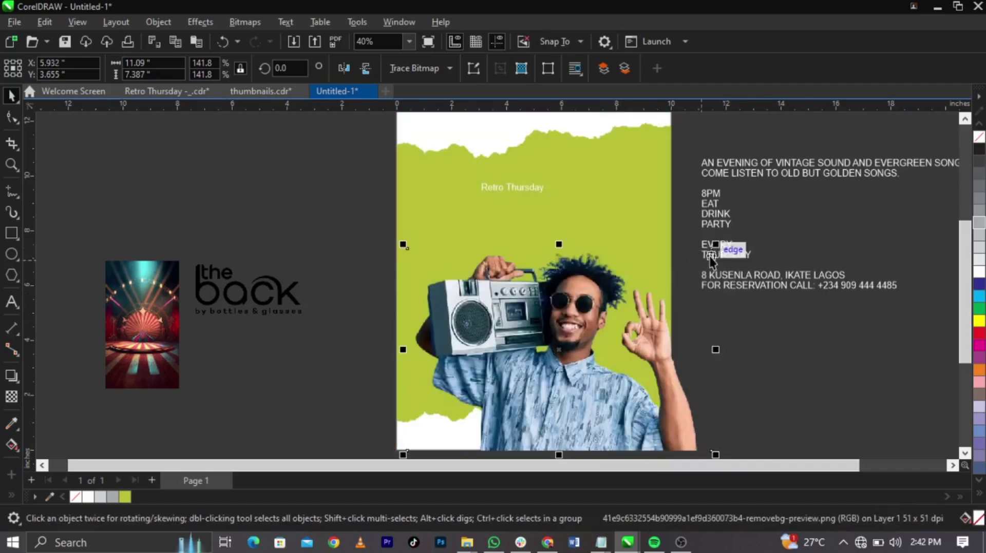
left_click_drag(714, 245, 724, 238)
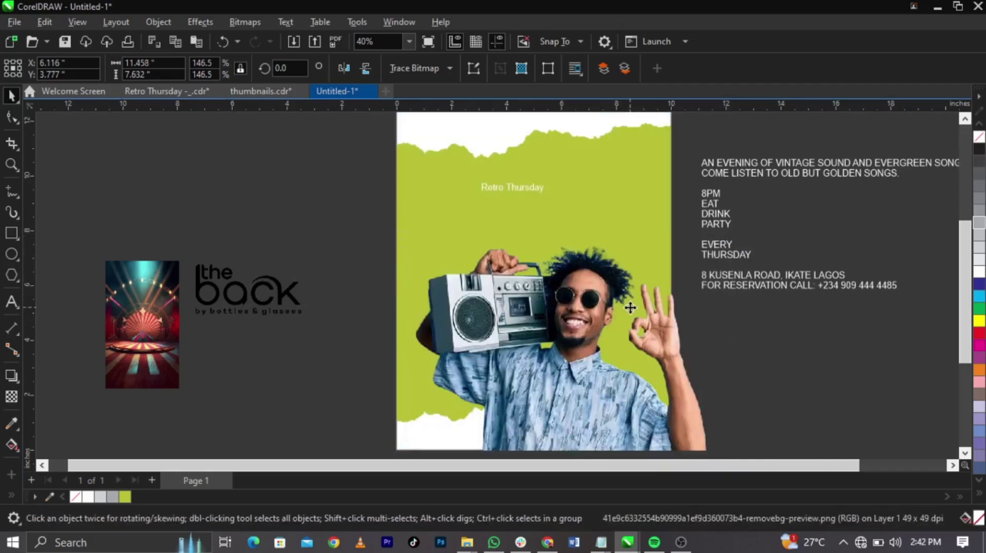
left_click_drag(628, 307, 629, 319)
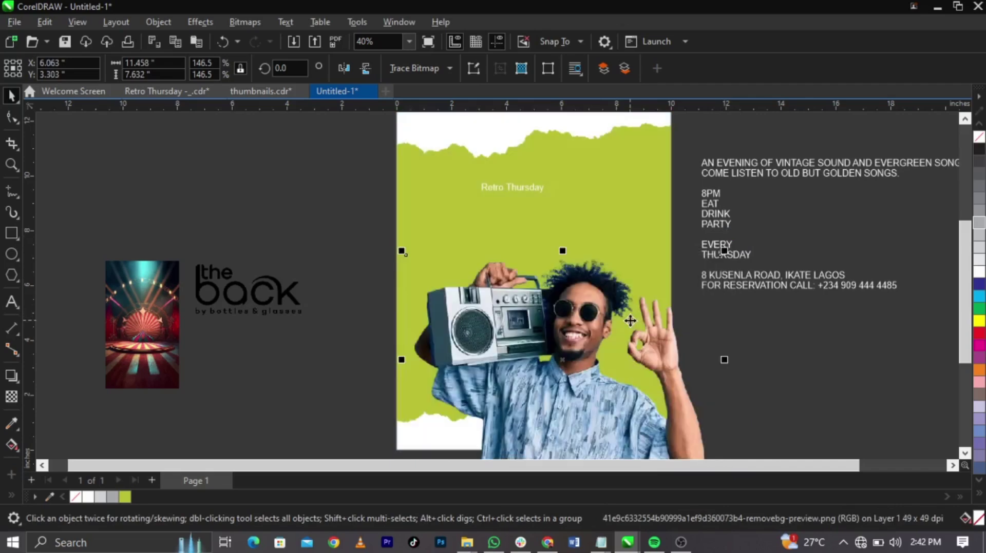
- Convert the man's photo to a 300 dpi bitmap and change its color mode to 8-bit grayscale
left_click(255, 25)
left_click(258, 39)
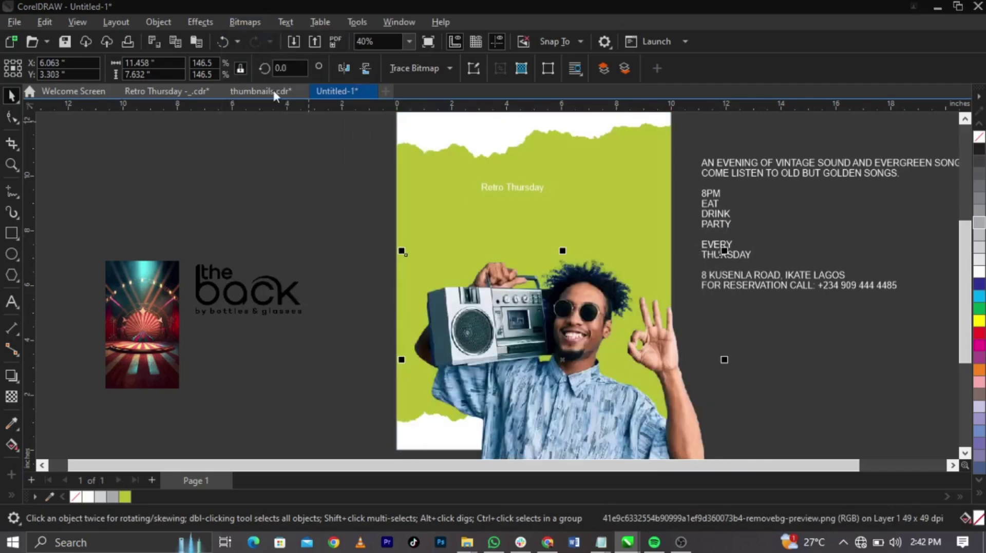
left_click(503, 350)
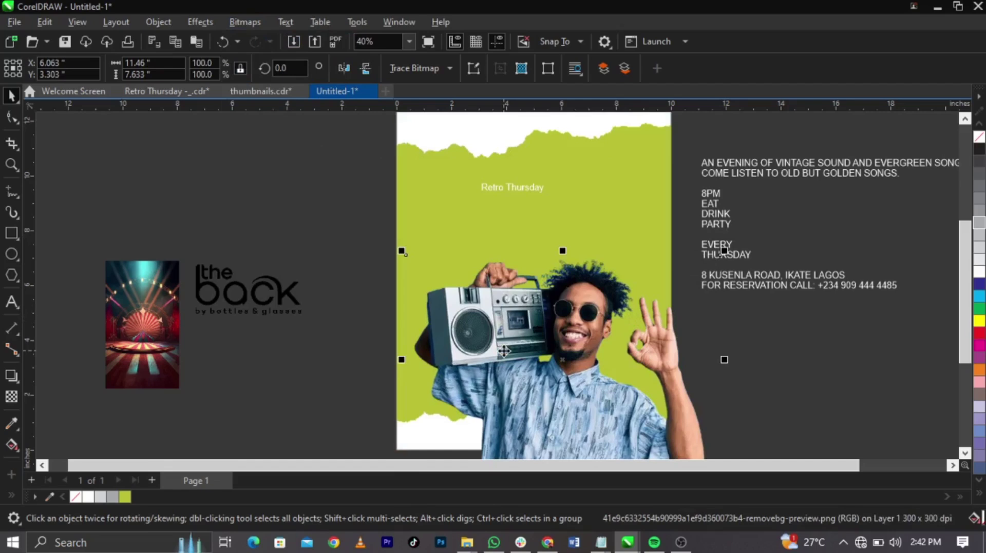
left_click(244, 23)
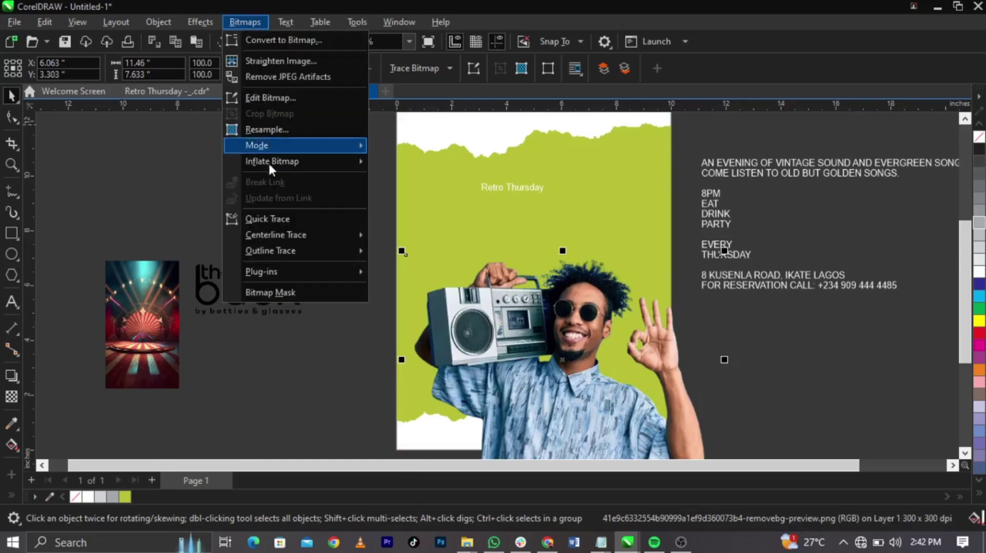
mouse_move(281, 146)
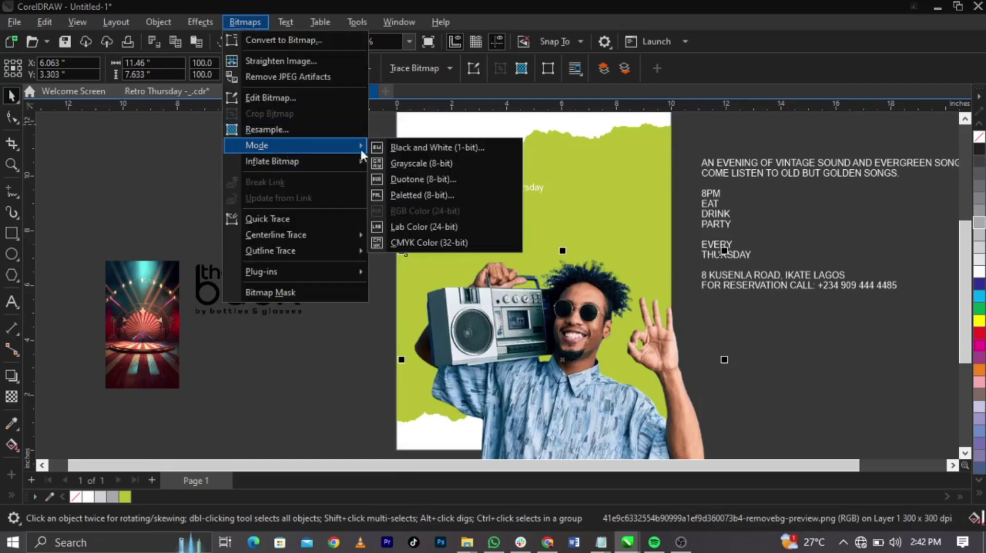
left_click(419, 162)
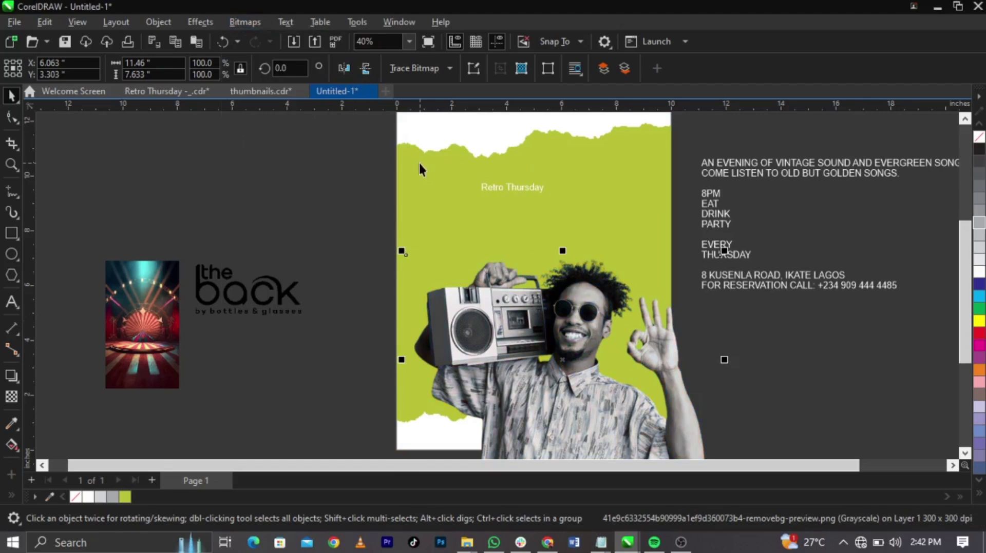
- Raise the contrast of the man's photo to 13 in the Image Adjustment Lab and apply it
left_click(197, 22)
mouse_move(216, 75)
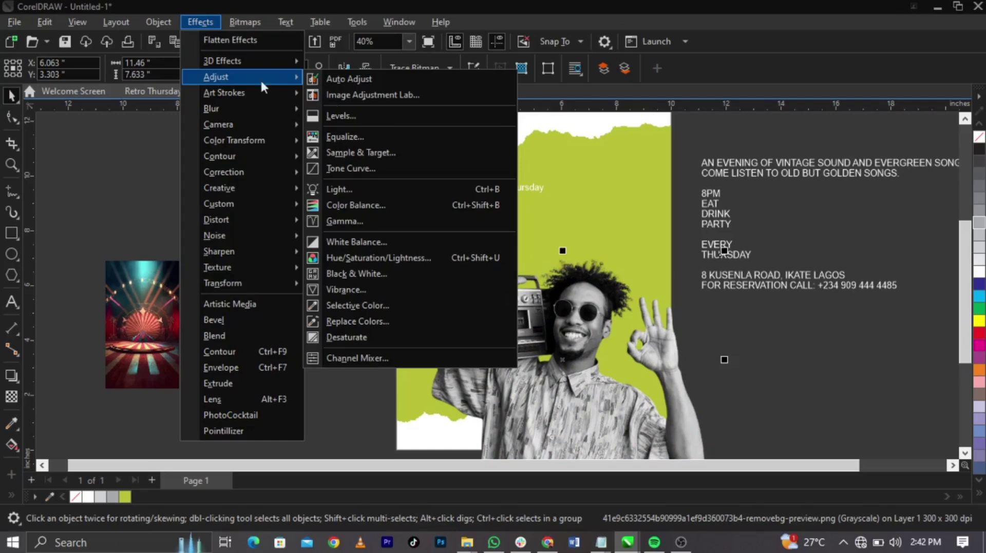
left_click(374, 97)
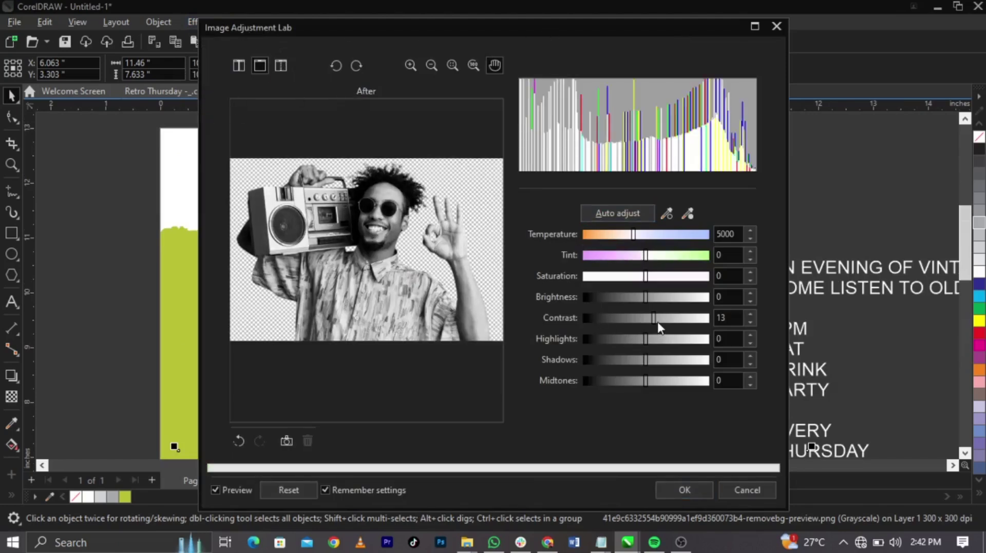
left_click(278, 490)
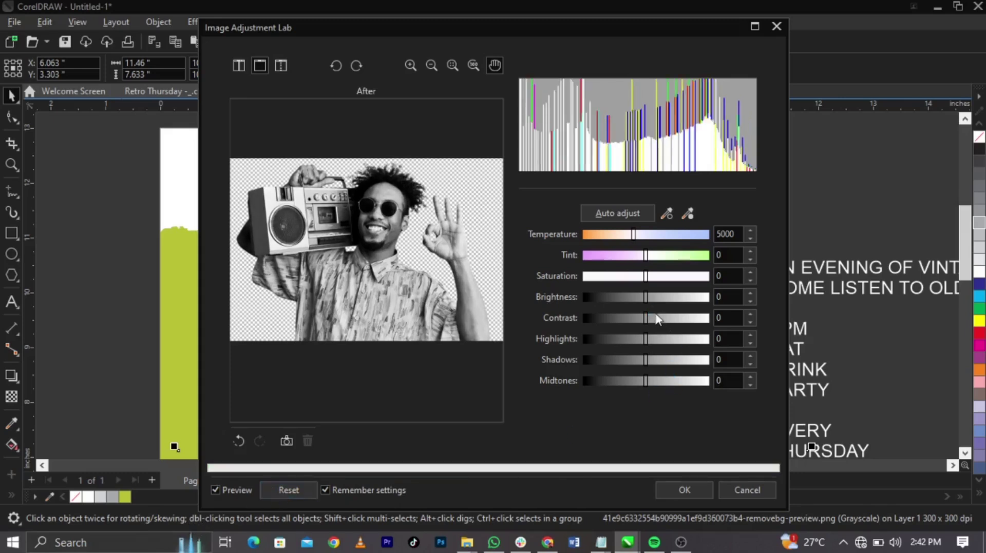
left_click(654, 318)
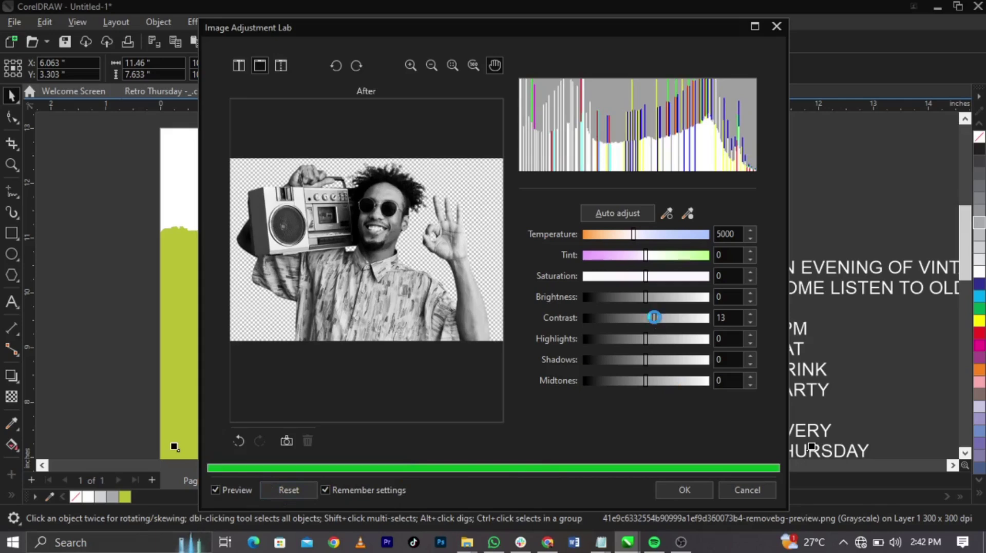
left_click(675, 491)
left_click(649, 189)
scroll(649, 189, "down", 4)
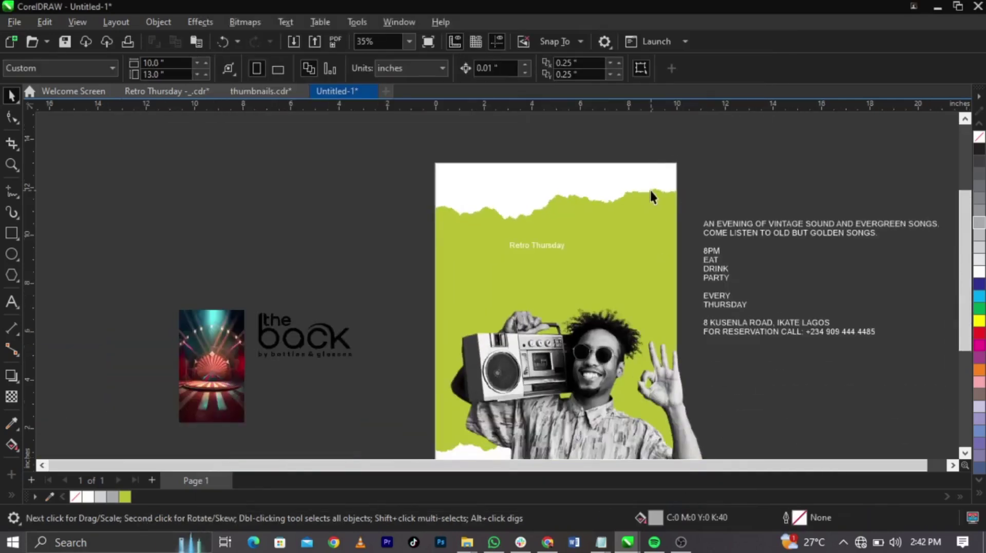
scroll(625, 361, "up", 2)
scroll(512, 300, "down", 2)
- Duplicate the grayscale photo beside the page and move the event text block up clear of the copy
left_click(574, 355)
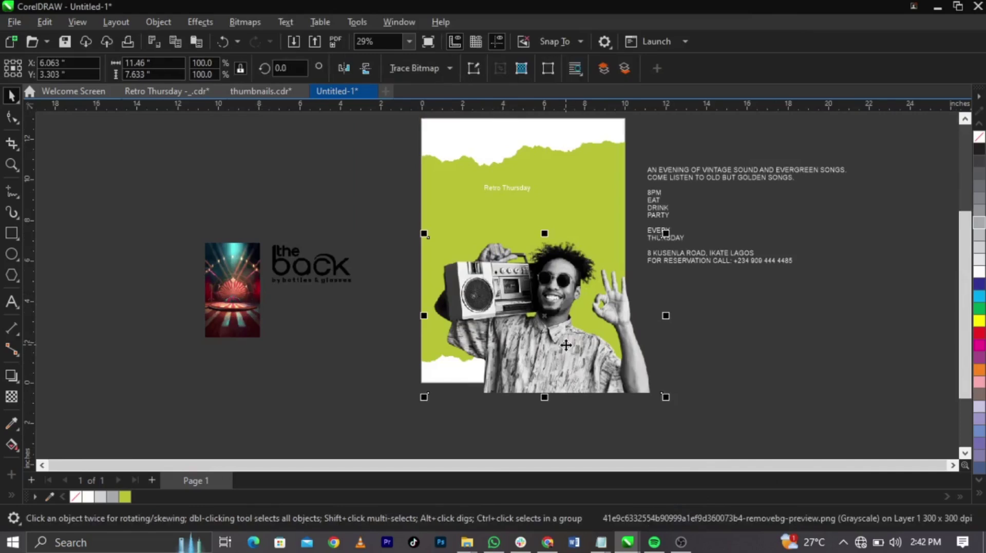
scroll(588, 342, "up", 1)
scroll(484, 342, "down", 1)
left_click_drag(499, 326, 734, 330)
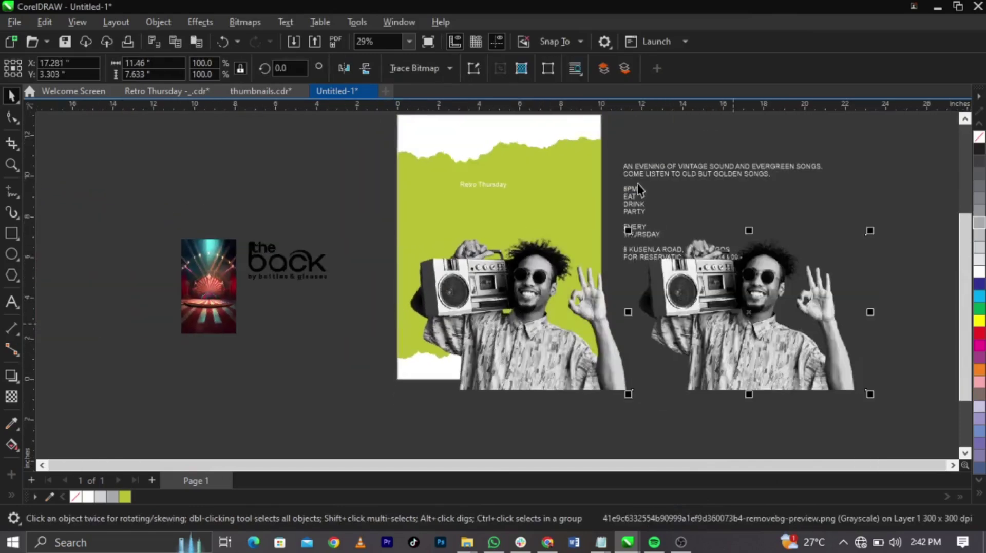
left_click_drag(633, 198, 687, 132)
- Convert the duplicate photo to a 300 dpi RGB bitmap with anti-aliasing and a transparent background
left_click(686, 289)
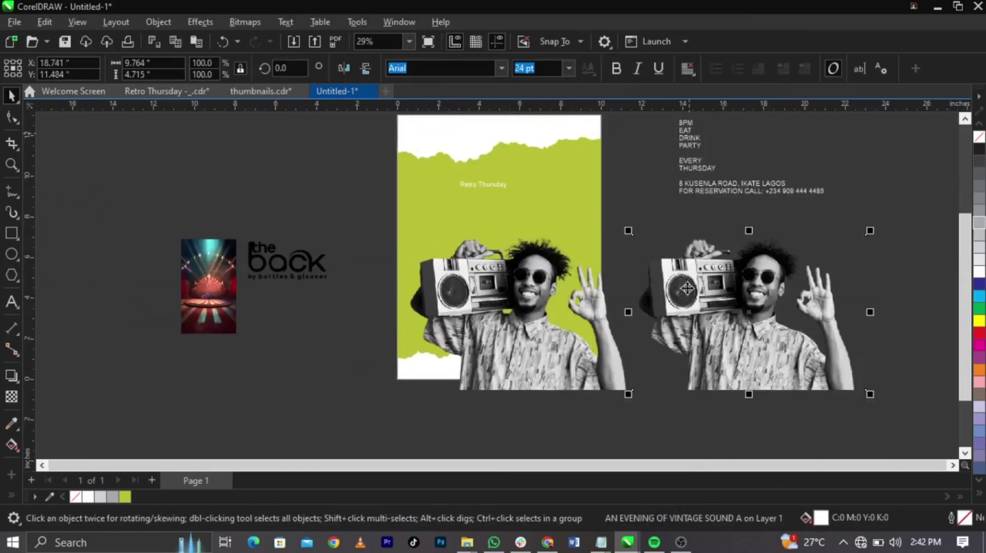
left_click(243, 23)
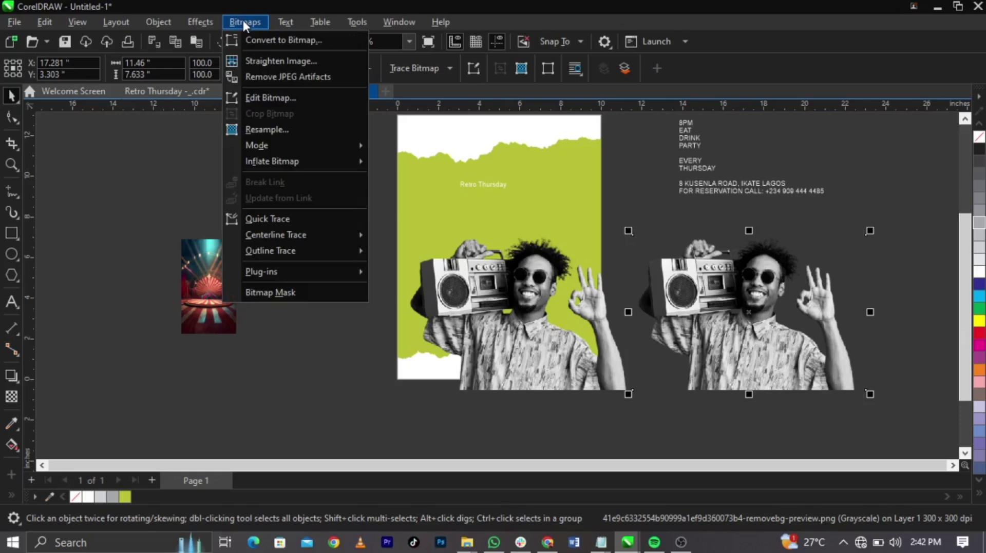
left_click(275, 39)
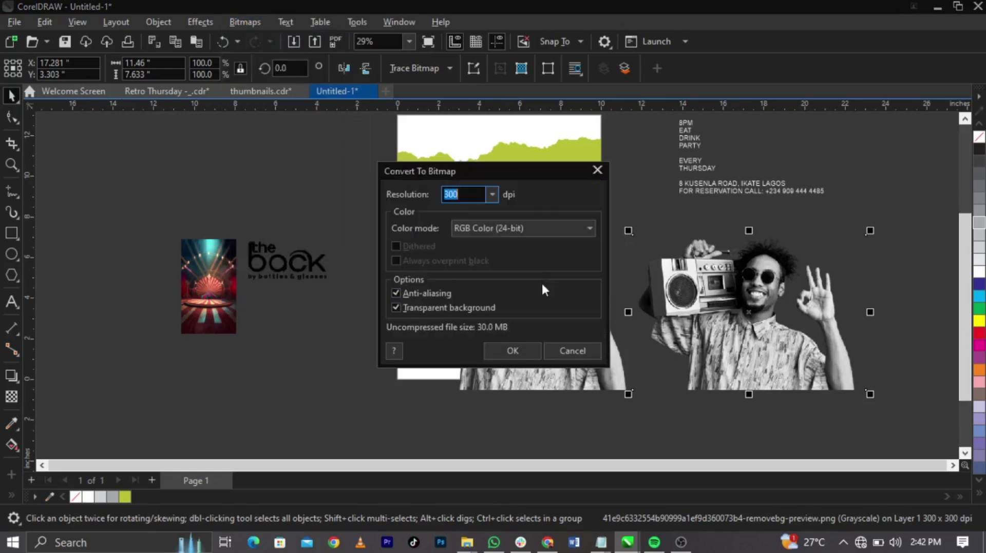
left_click(509, 343)
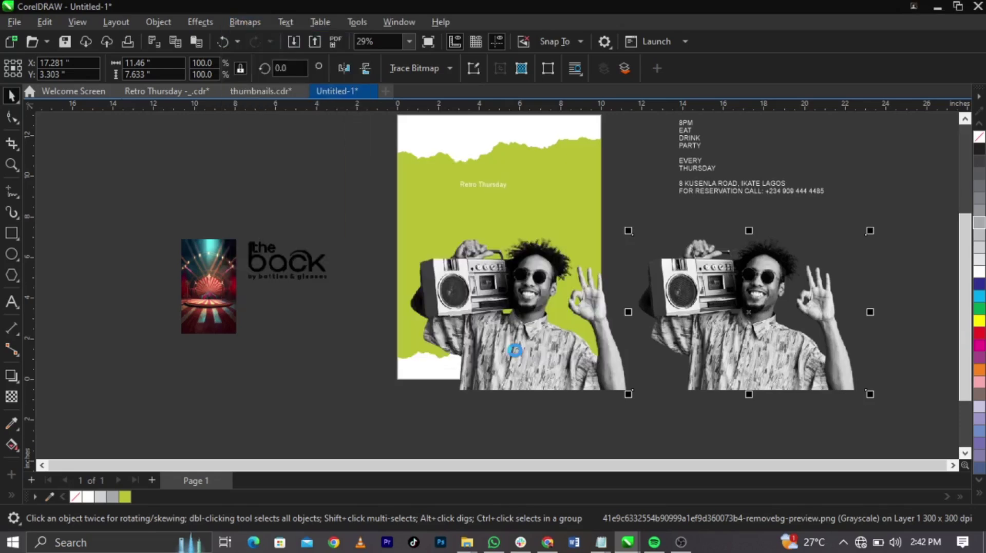
- Convert the duplicate photo to 1-bit black and white using Line Art, with the threshold raised close to its maximum
left_click(242, 20)
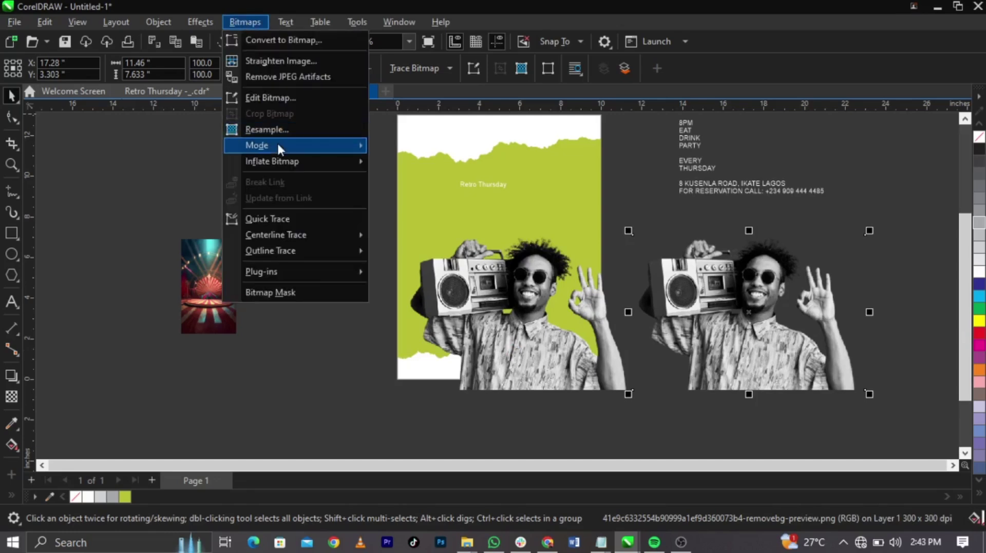
mouse_move(277, 147)
left_click(417, 146)
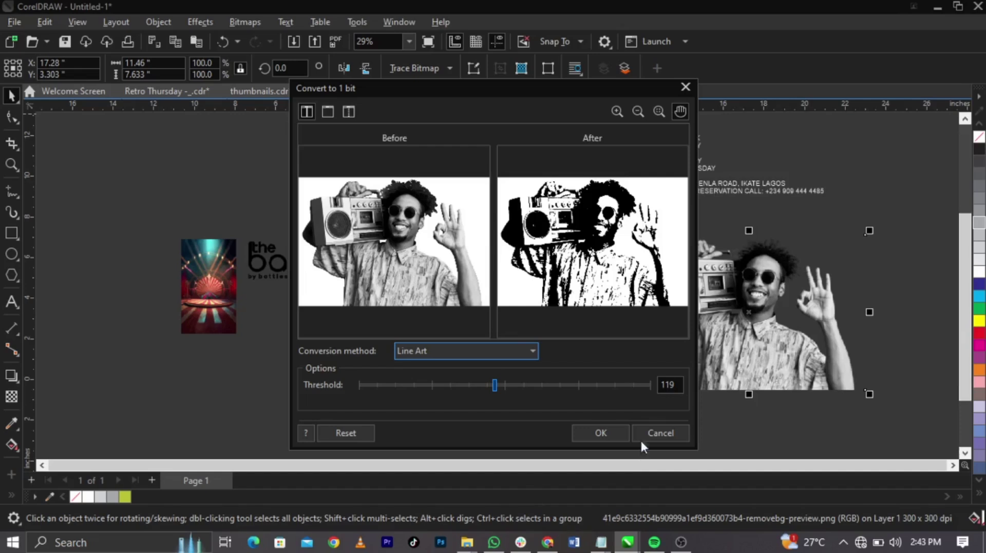
left_click(636, 386)
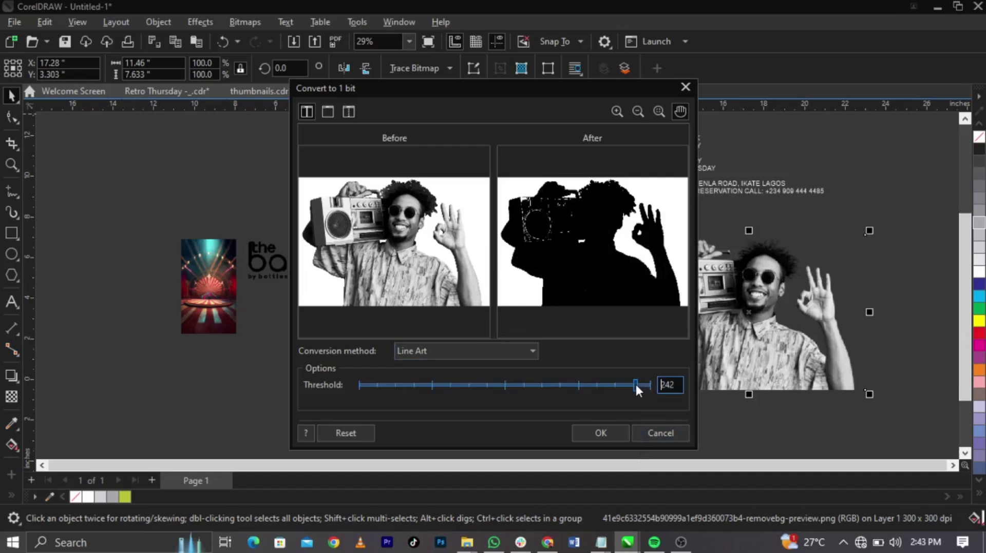
left_click(643, 387)
left_click(608, 433)
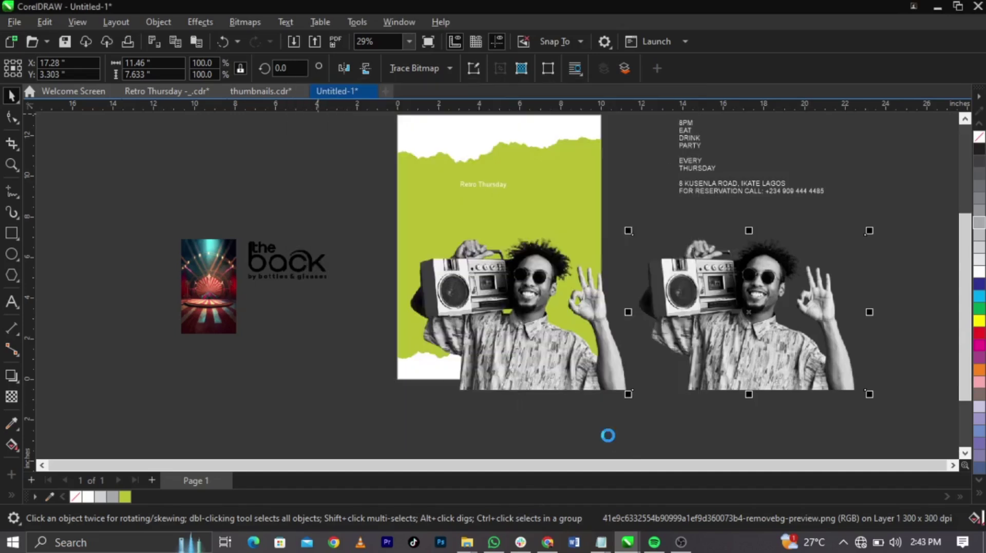
- Convert the black-and-white silhouette copy to a bitmap again
left_click(245, 21)
left_click(247, 33)
left_click(494, 357)
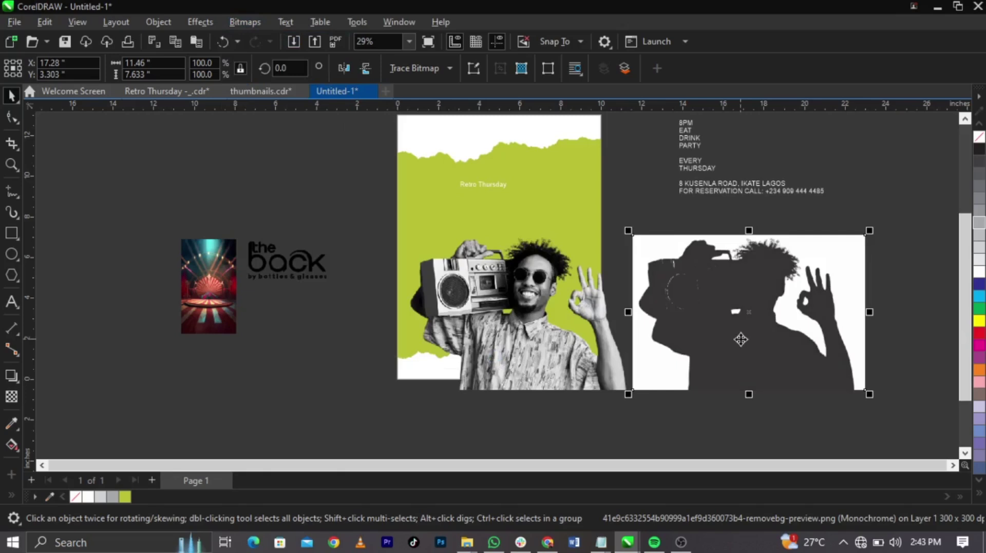
- Convert the silhouette bitmap to 1-bit black and white using Line Art with the threshold raised to its maximum
scroll(741, 341, "up", 3)
left_click(242, 22)
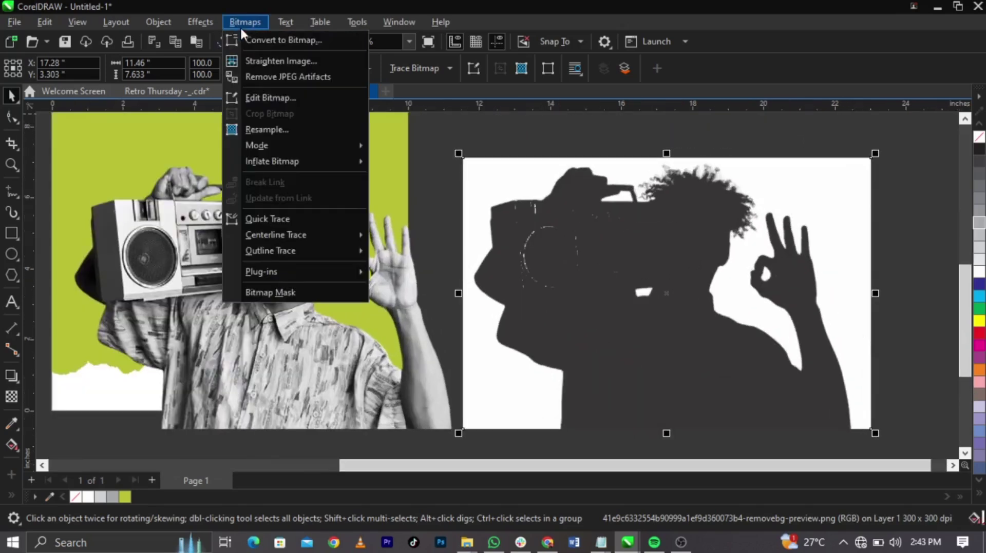
mouse_move(267, 149)
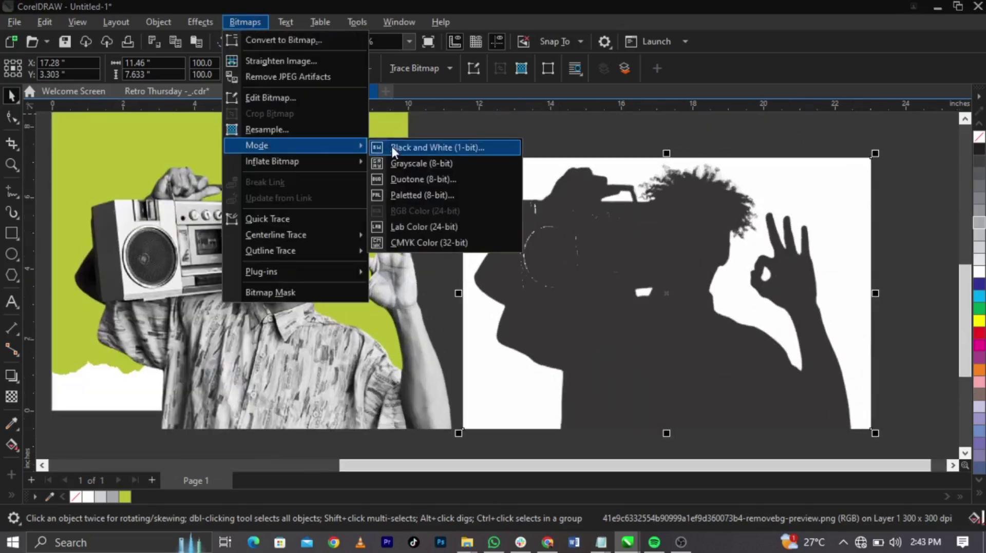
left_click(393, 148)
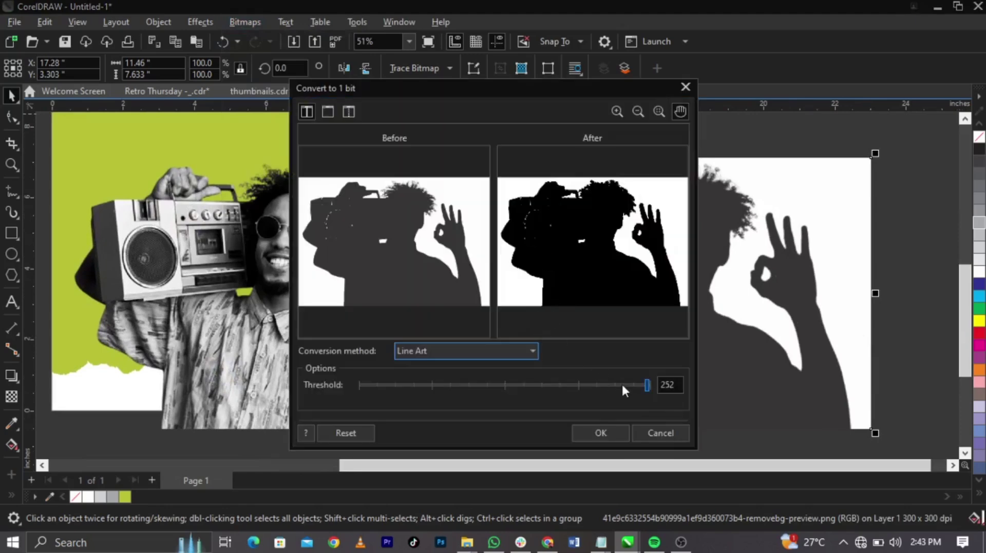
left_click_drag(648, 384, 652, 383)
left_click(616, 435)
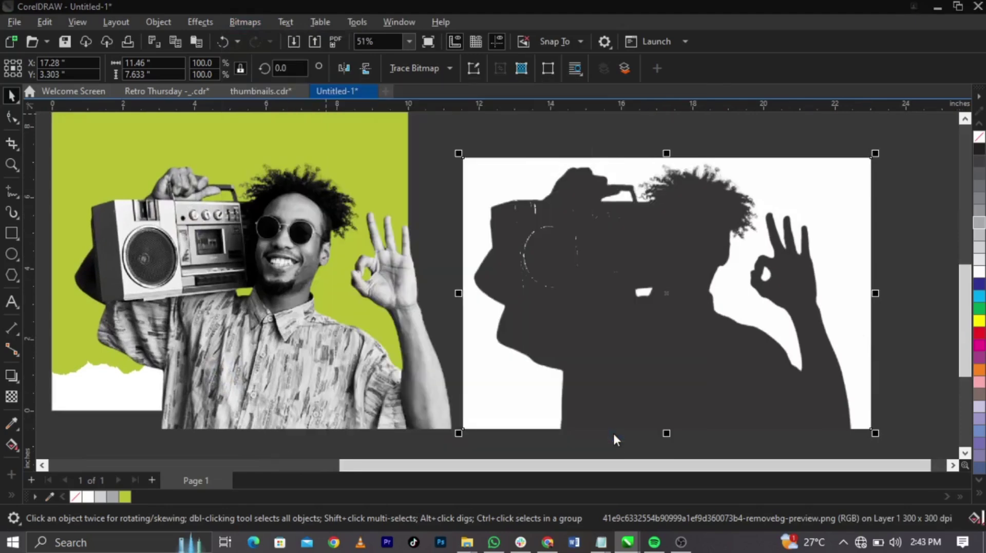
scroll(455, 286, "down", 2)
left_click(794, 331)
scroll(501, 255, "up", 2)
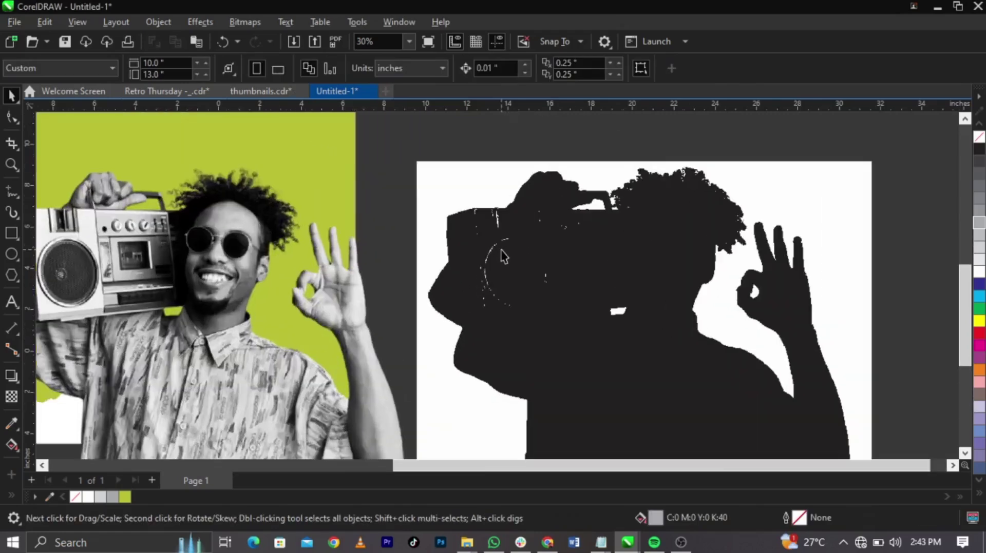
left_click(529, 227)
scroll(529, 228, "down", 2)
scroll(565, 287, "up", 1)
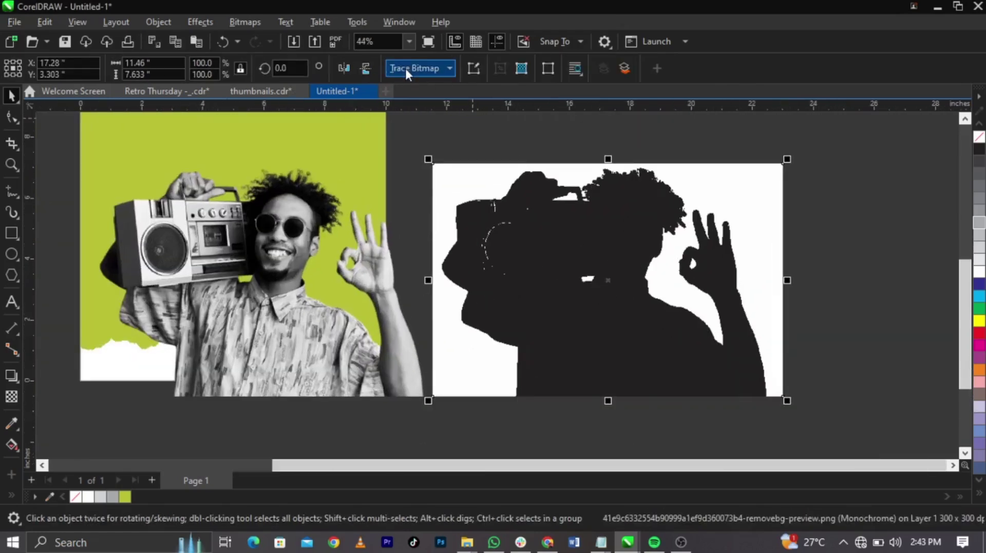
left_click(408, 67)
left_click(529, 122)
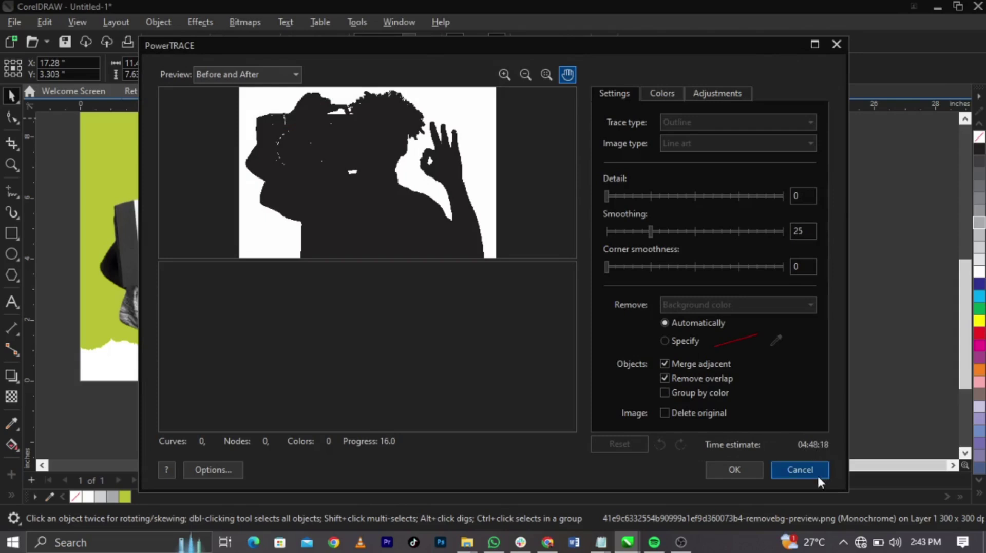
left_click(815, 473)
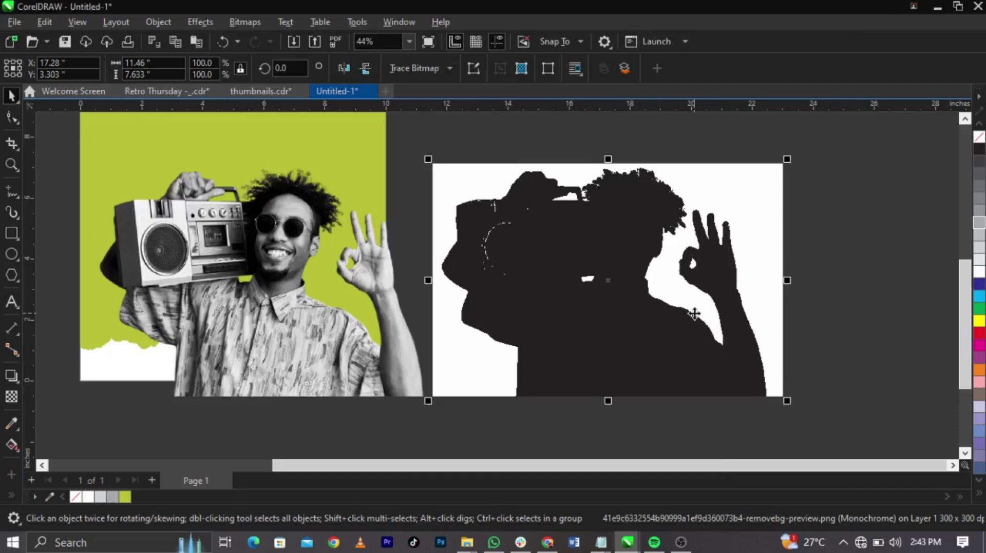
- Scale the black-and-white silhouette bitmap down to about 4.77 by 3.18 inches and move it farther from the page
left_click(830, 258)
left_click(761, 286)
left_click_drag(788, 403, 583, 322)
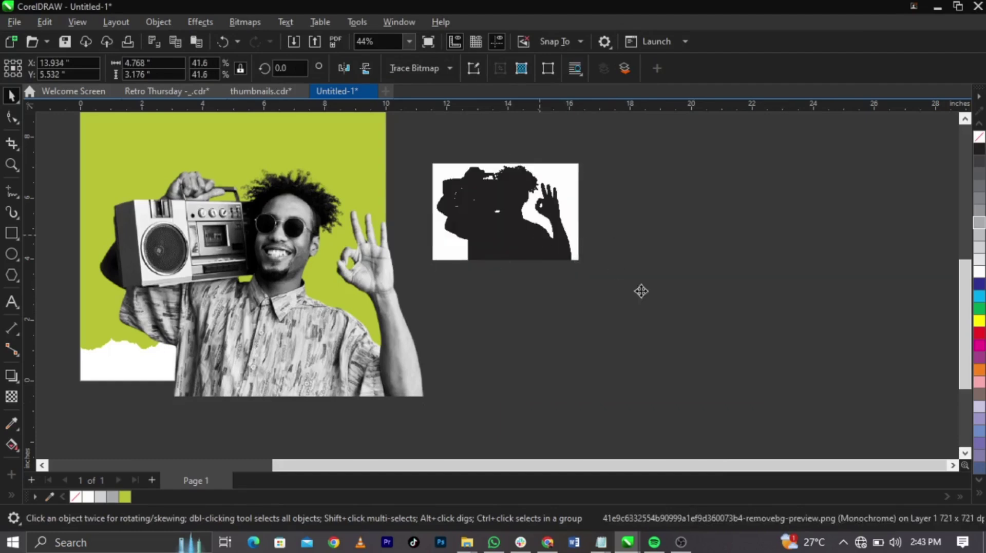
left_click_drag(641, 291, 640, 291)
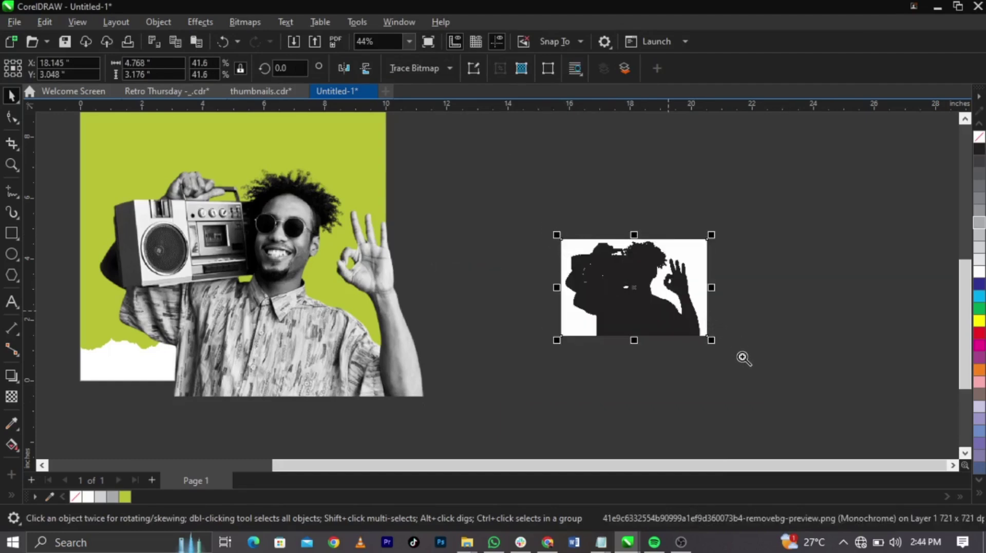
- Convert the reduced silhouette to a 300 dpi RGB bitmap
left_click_drag(742, 358, 742, 357)
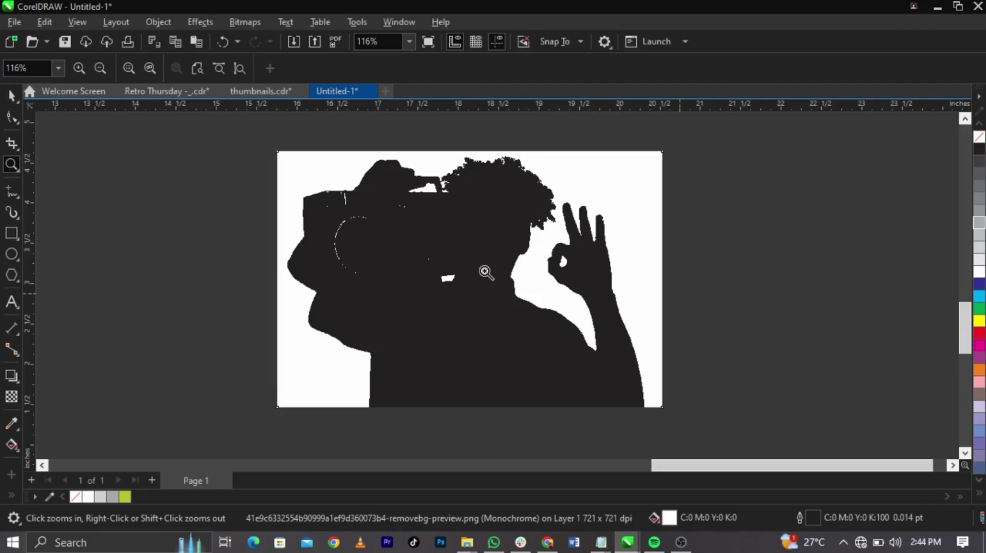
key("space")
left_click(477, 271)
key("space")
left_click(245, 23)
left_click(271, 37)
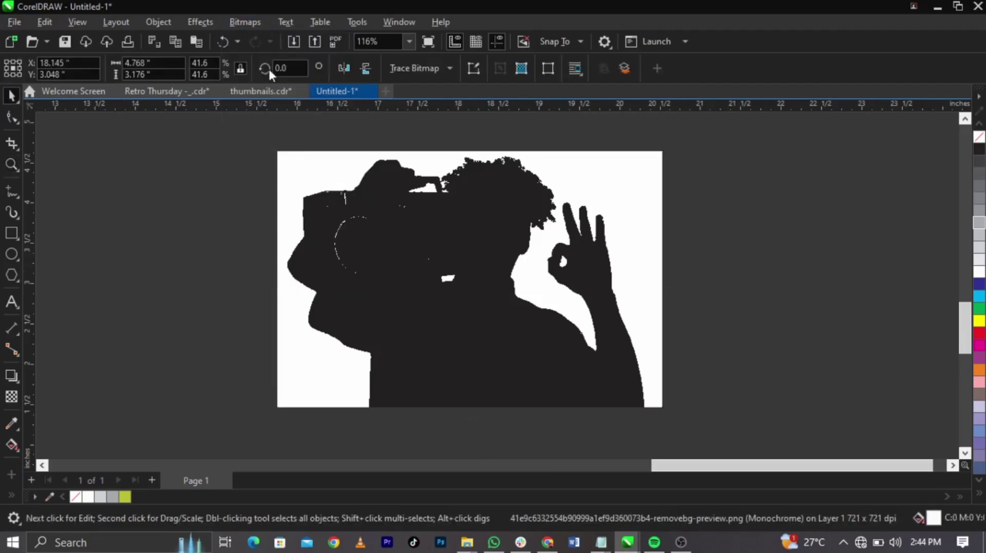
left_click(519, 350)
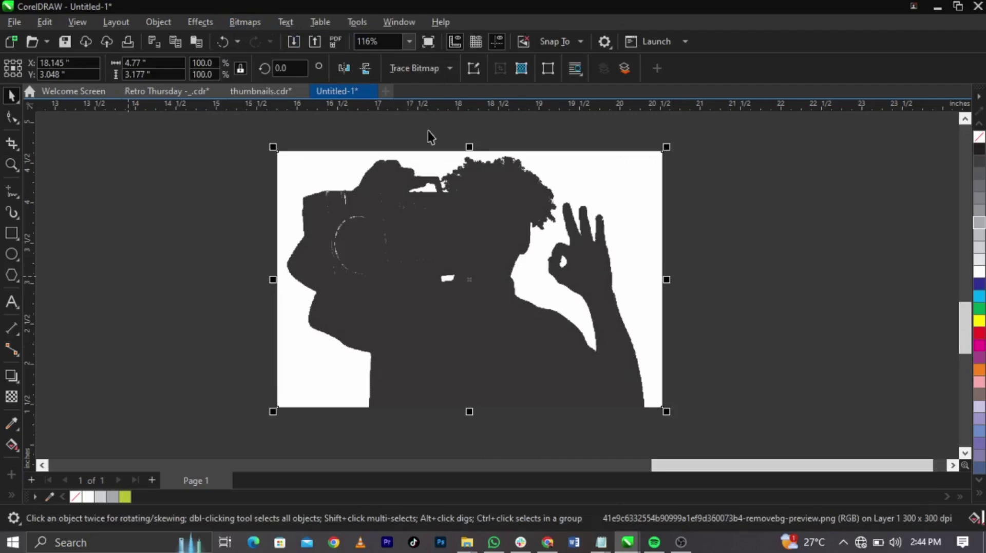
- Outline-trace the reduced silhouette bitmap as line art with automatic background colour removal
left_click(427, 69)
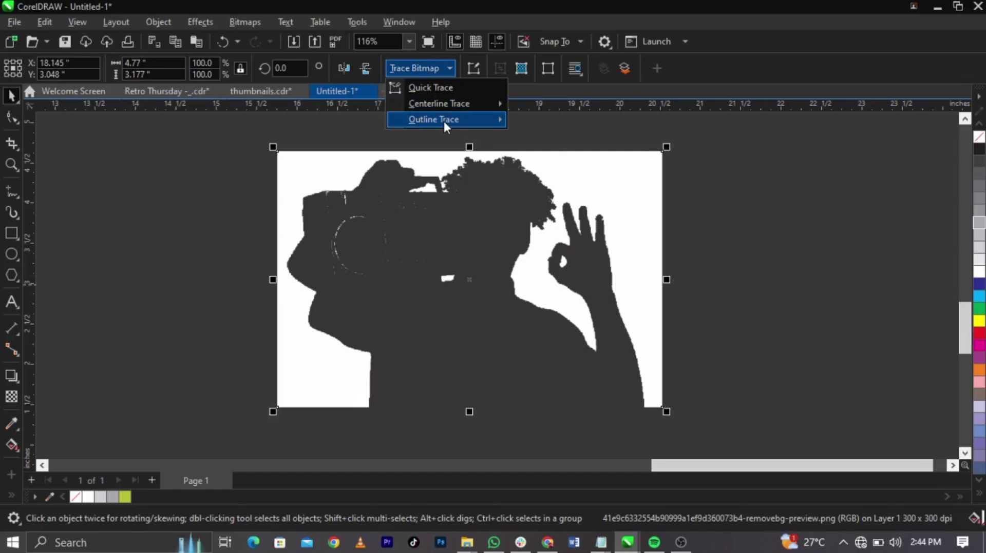
mouse_move(443, 119)
left_click(549, 121)
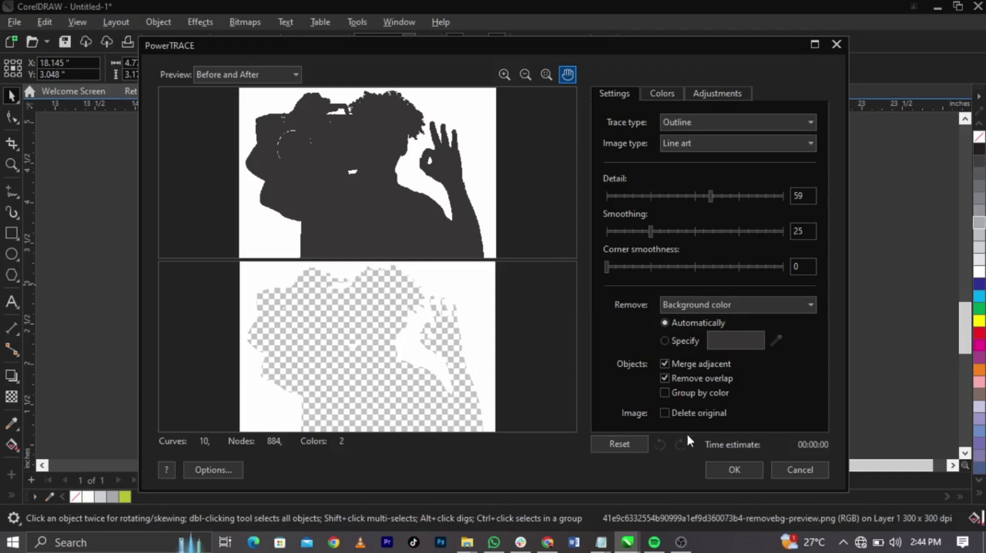
left_click(737, 467)
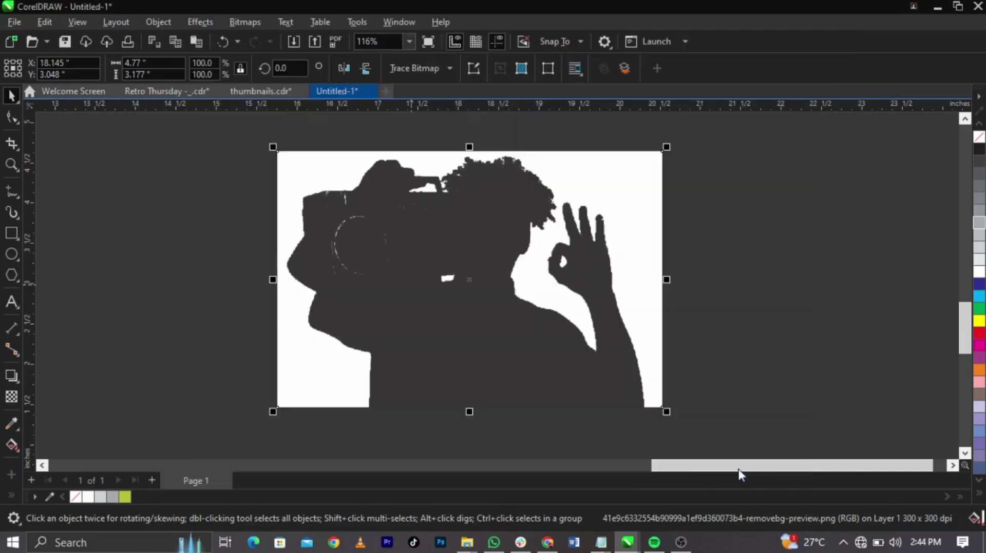
left_click(750, 396)
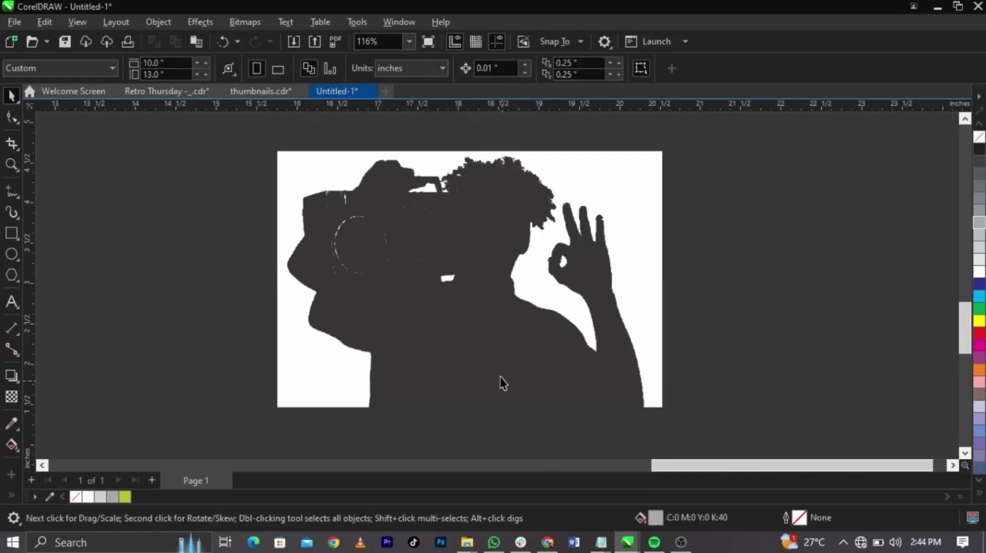
- Move the silhouette bitmap off its trace, delete the traced shapes and bring the bitmap back into the cleared area
left_click_drag(485, 344, 828, 336)
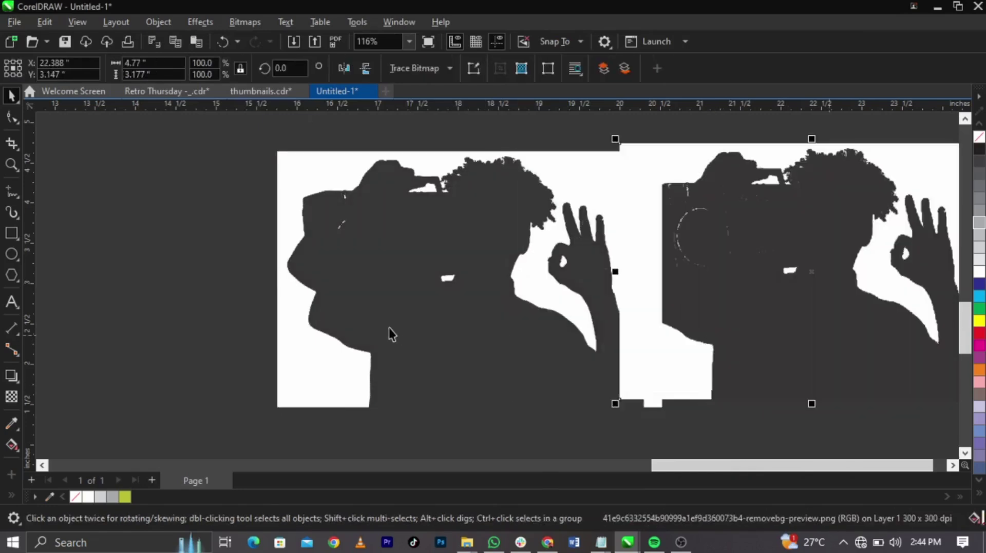
left_click(471, 328)
mouse_move(294, 311)
left_mouse_down()
mouse_move(215, 338)
mouse_move(176, 326)
left_mouse_up()
key("Delete")
left_click(683, 392)
key("p")
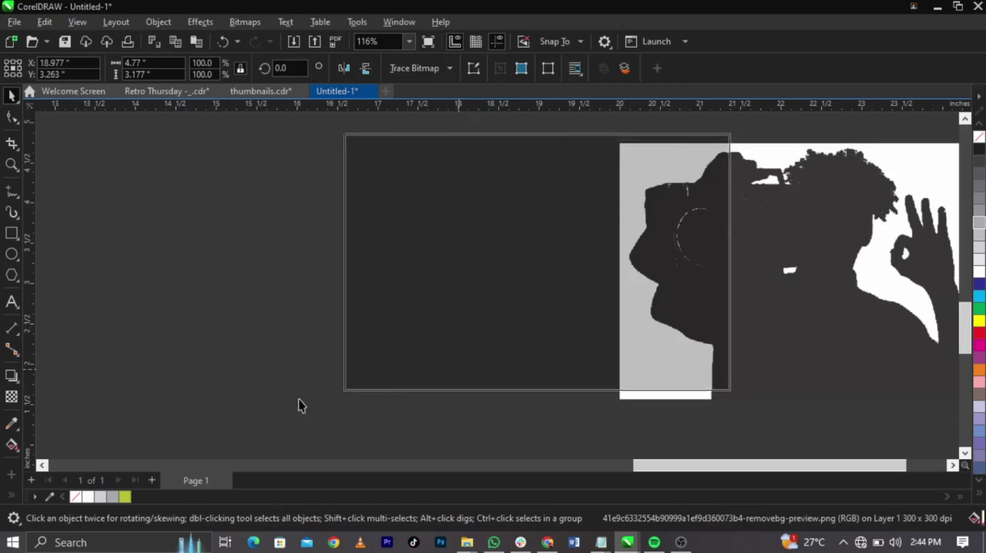
- Draw a rectangle about 4.77 by 0.64 inches across the silhouette bitmap's lower edge and fill it white
key("F6")
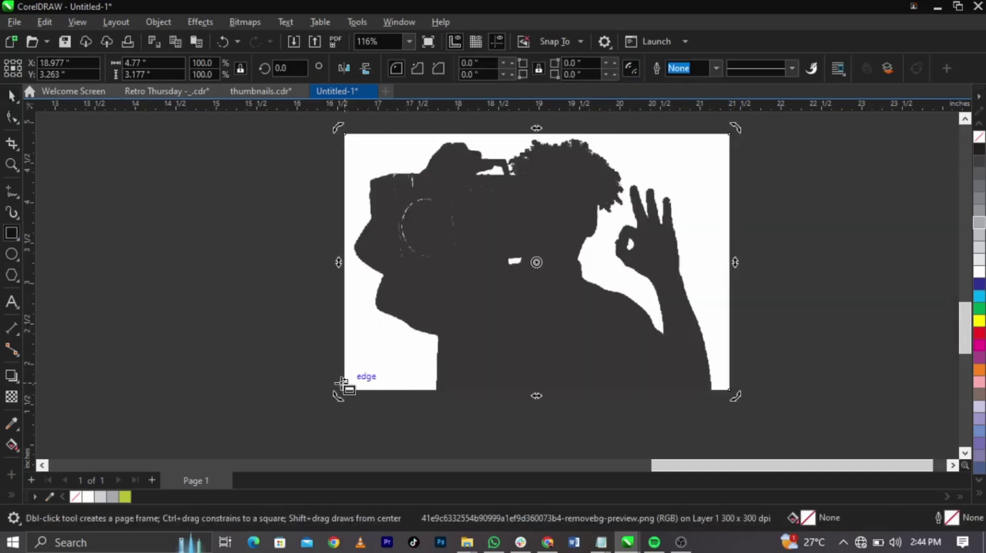
left_click_drag(344, 384, 737, 440)
key("space")
left_click(978, 272)
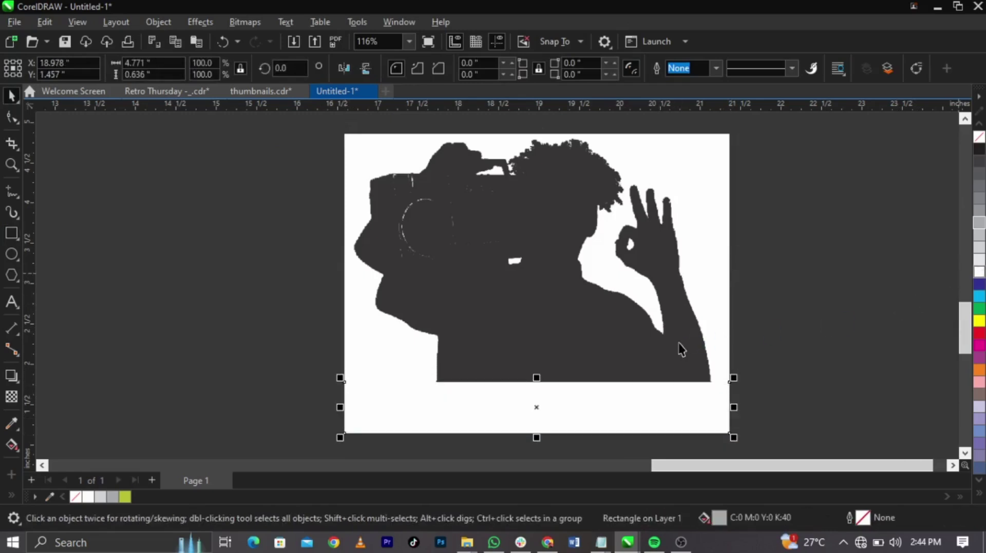
left_click(678, 347, "shift")
key("Escape")
- Shift the white rectangle down so it sits flush with the silhouette bitmap's lower edge
scroll(480, 345, "down", 2)
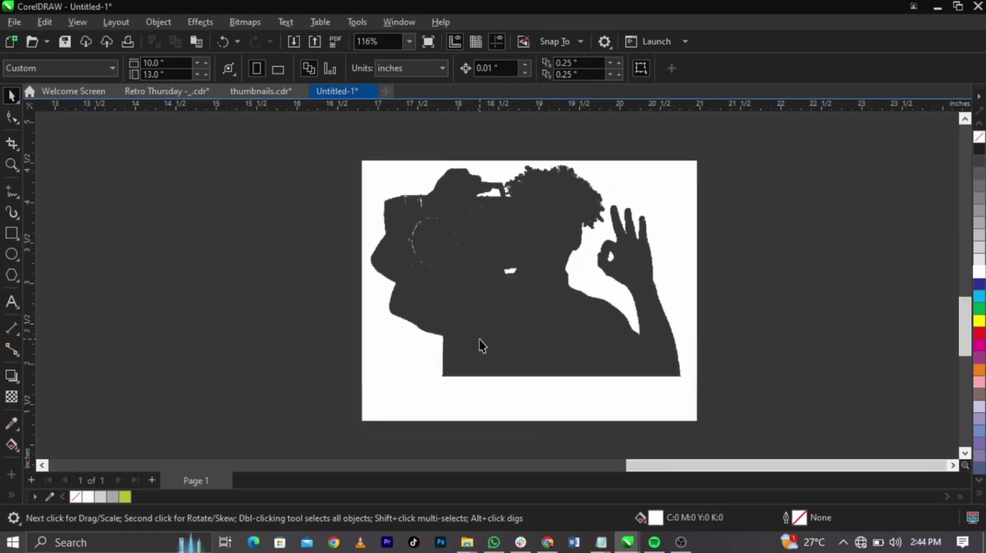
left_click(517, 401)
scroll(517, 402, "up", 5)
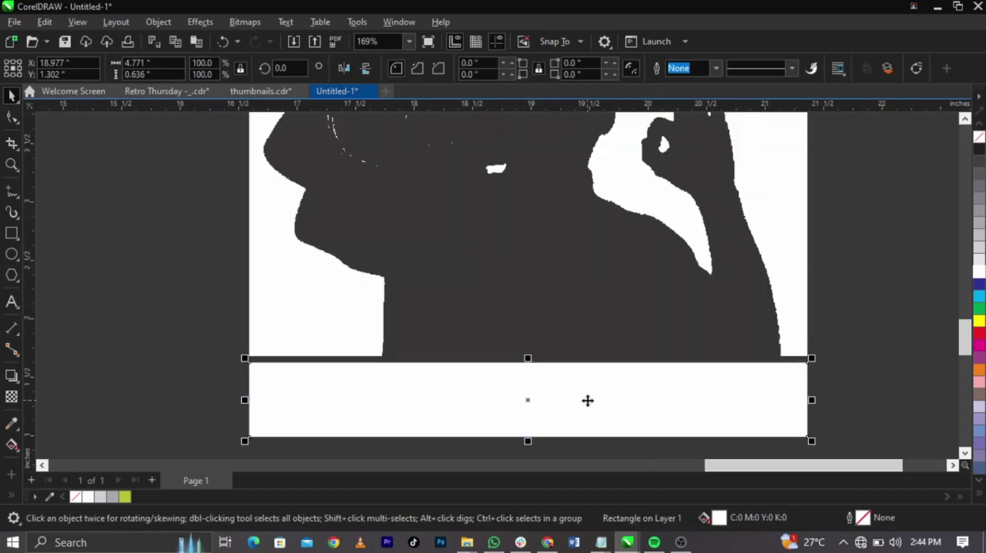
scroll(592, 386, "down", 5)
- Convert the silhouette and white rectangle together into one 300 dpi RGB bitmap with anti-aliasing and a transparent background
left_click(417, 164, "shift")
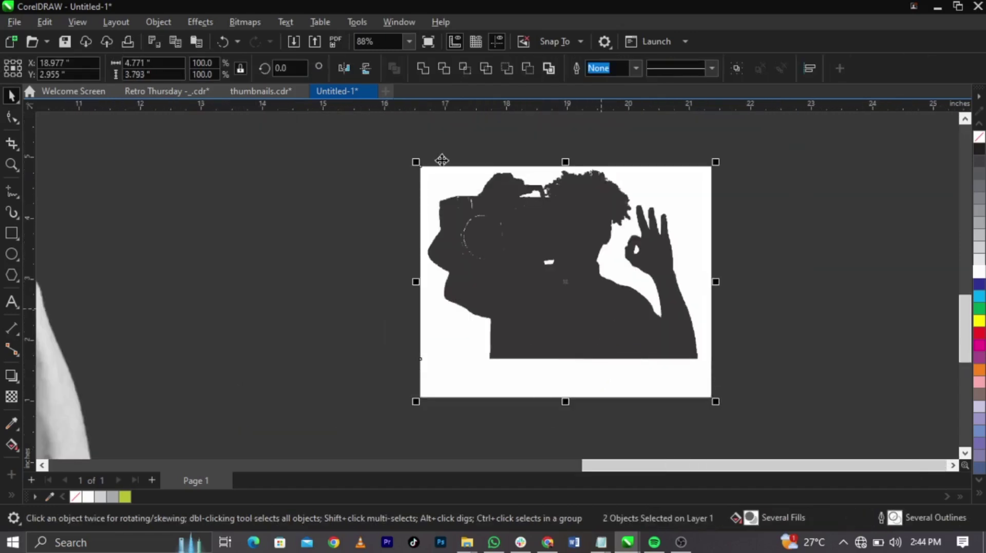
left_click(245, 21)
left_click(251, 39)
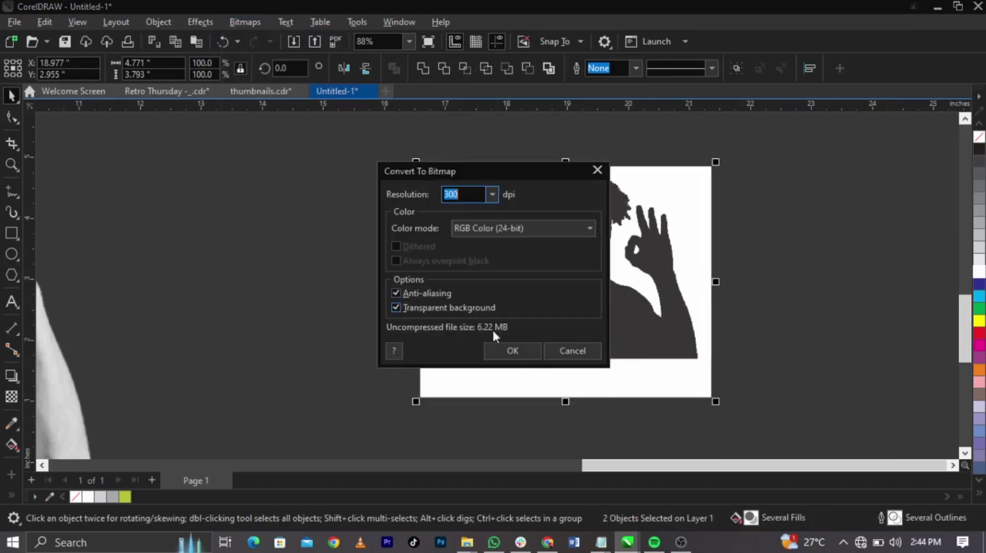
left_click(505, 350)
- Outline-trace the combined silhouette bitmap as line art and delete the bitmap lying behind the traced shapes
left_click(409, 68)
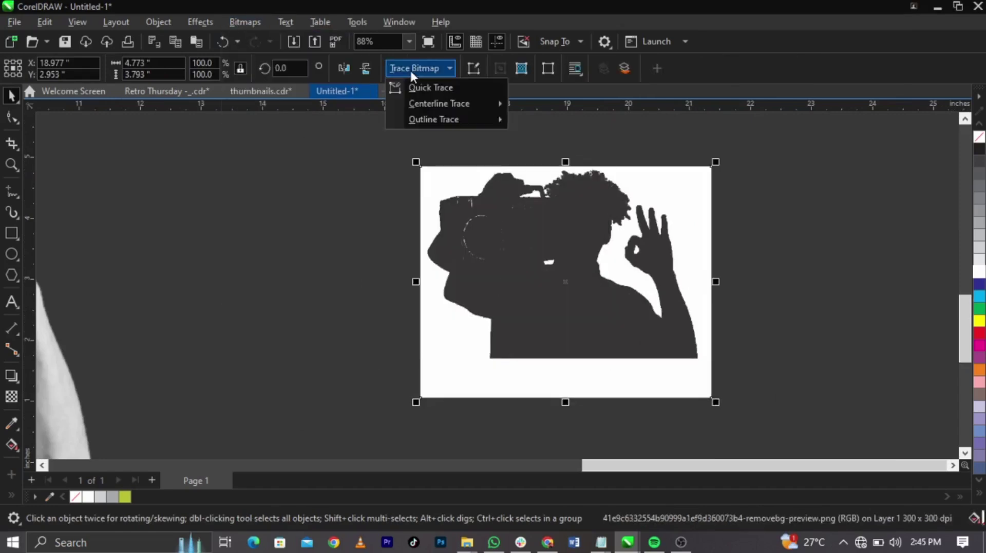
mouse_move(442, 121)
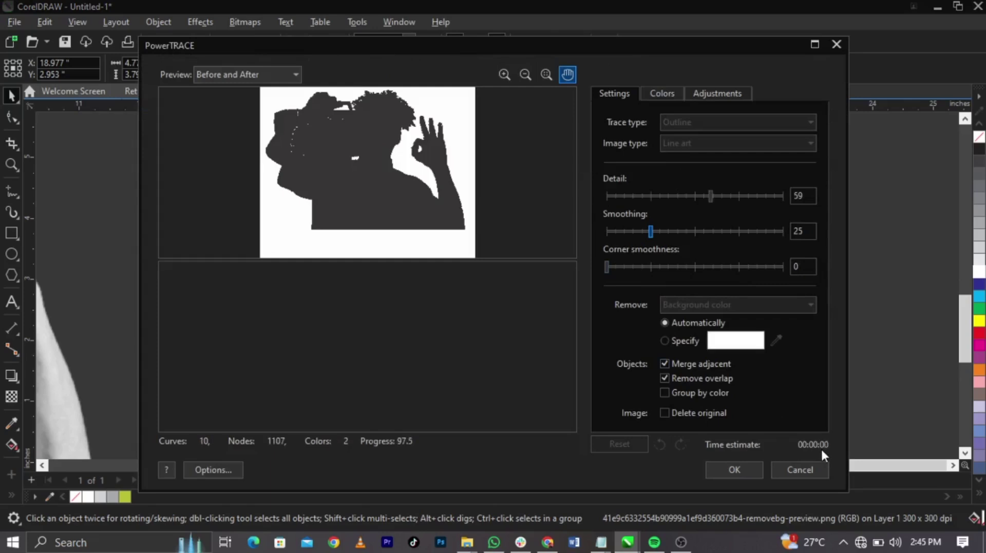
left_click(734, 470)
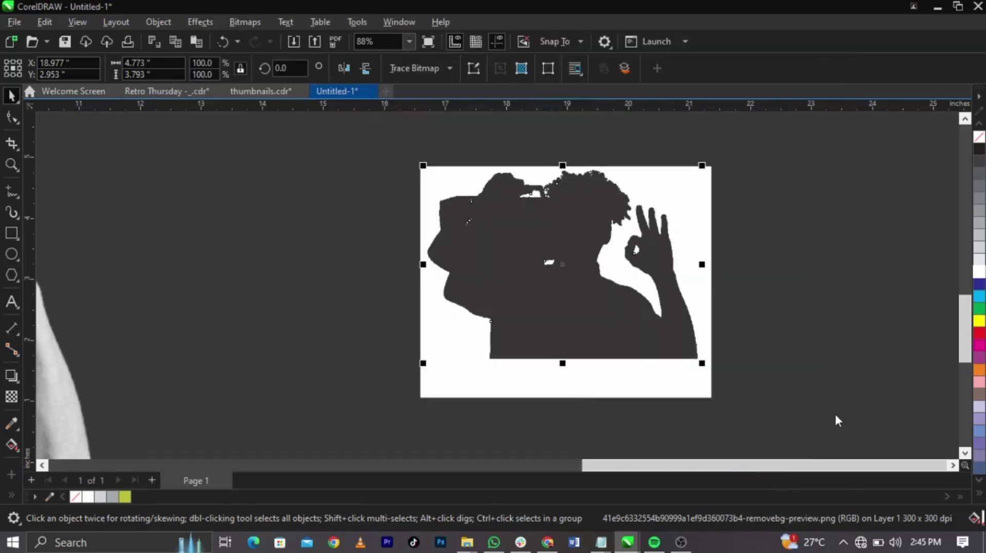
left_click(573, 388)
left_click(585, 277)
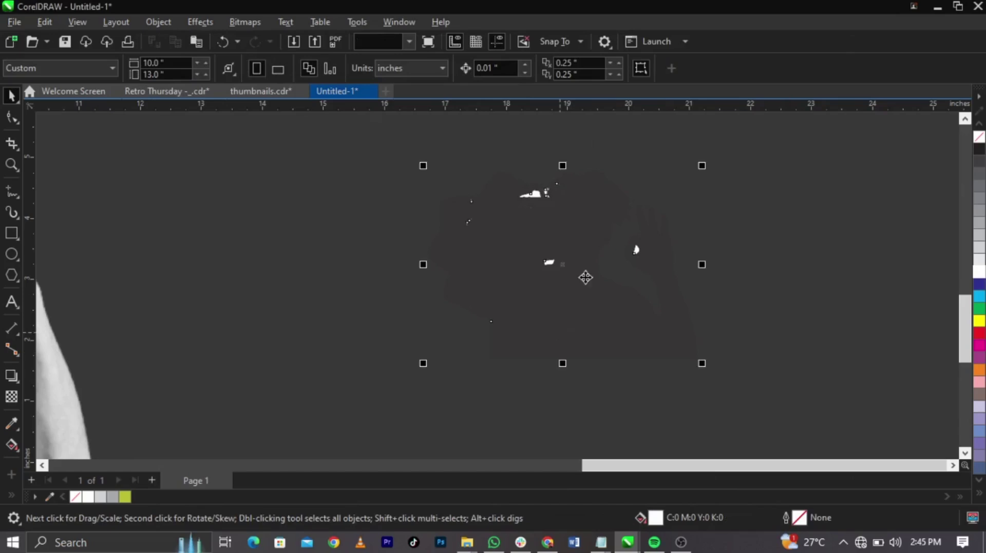
- Try light grey, 70% black and white fills on the traced silhouette group, then fill it with 100% black
scroll(588, 265, "up", 2)
left_click(978, 263)
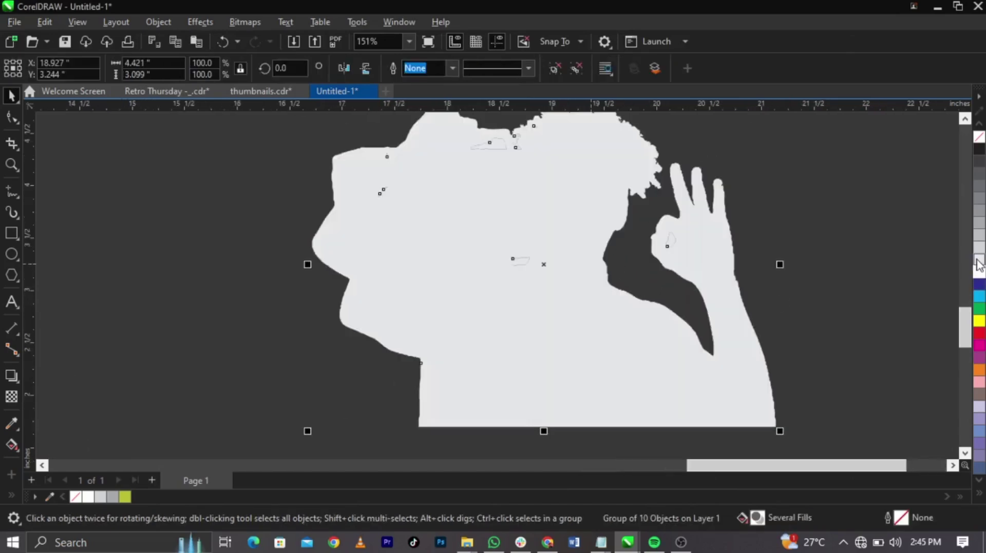
left_click(979, 197)
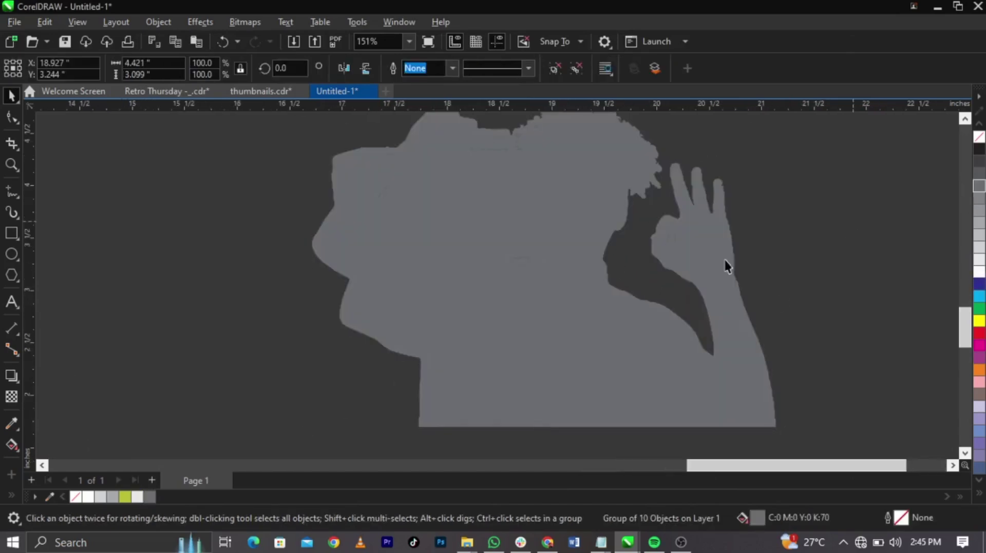
scroll(485, 289, "down", 2)
left_click(978, 271)
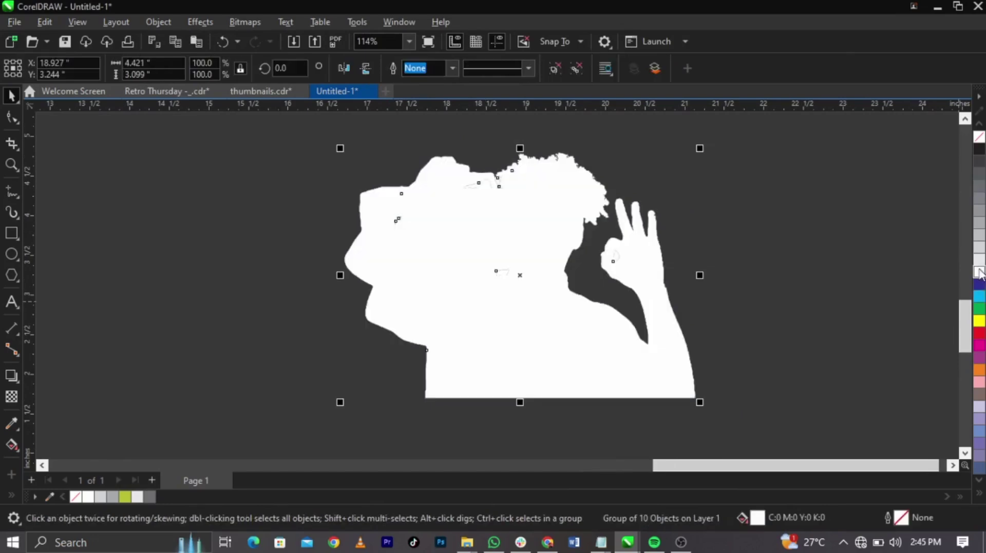
left_click(979, 150)
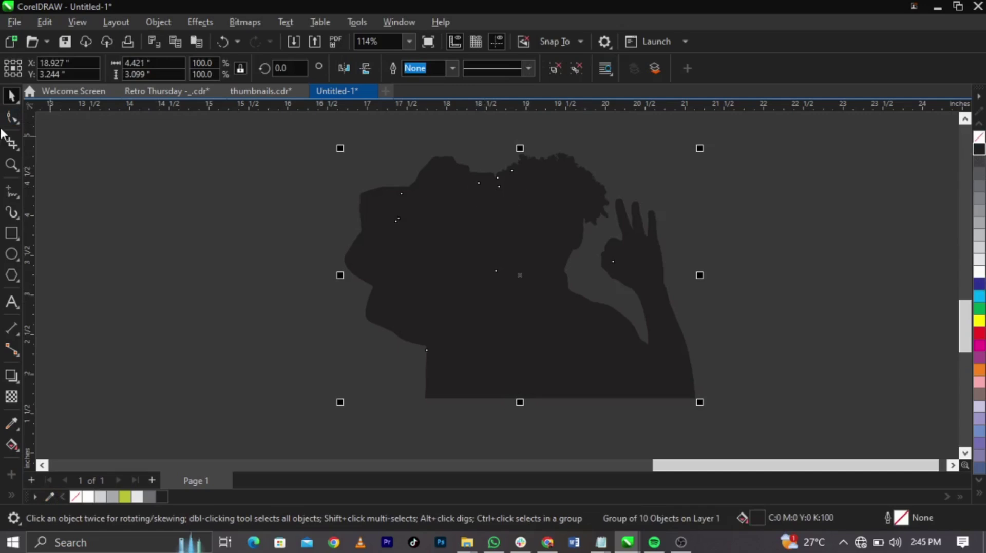
- Ungroup the traced silhouette group into separate objects
left_click(12, 118)
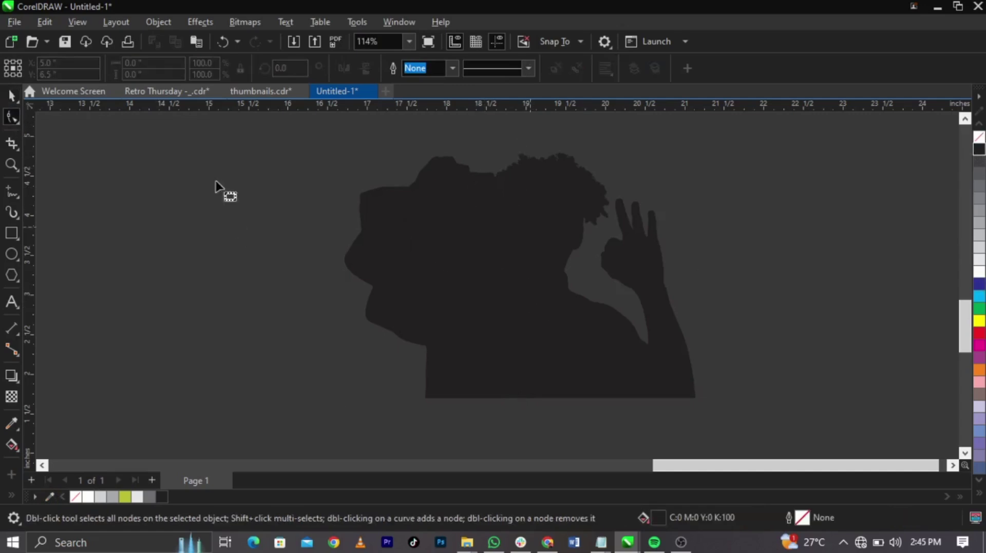
key("Escape")
left_click(471, 230)
key("space")
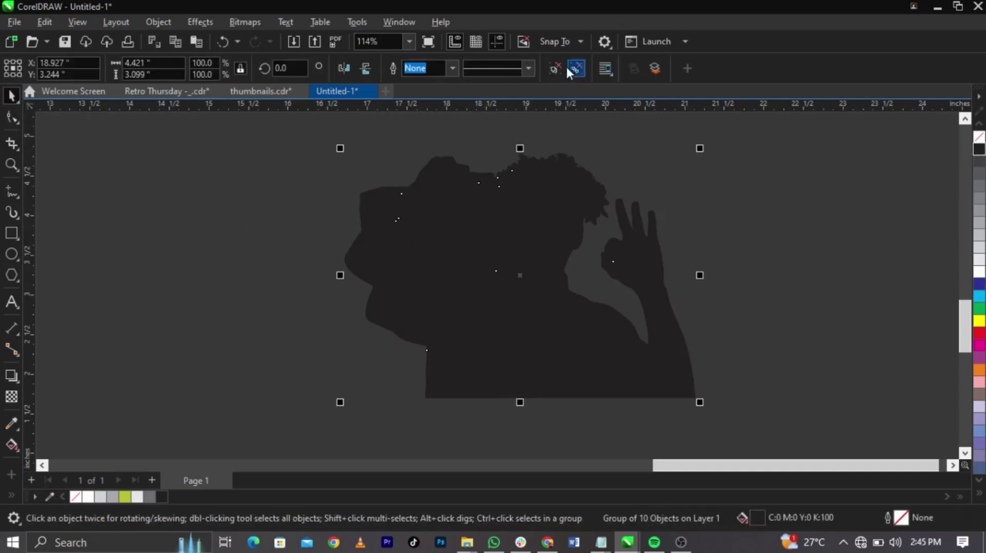
left_click(560, 67)
- Try separating the main silhouette shape from its small traced fragments
left_click(497, 275)
left_click_drag(497, 275, 817, 284)
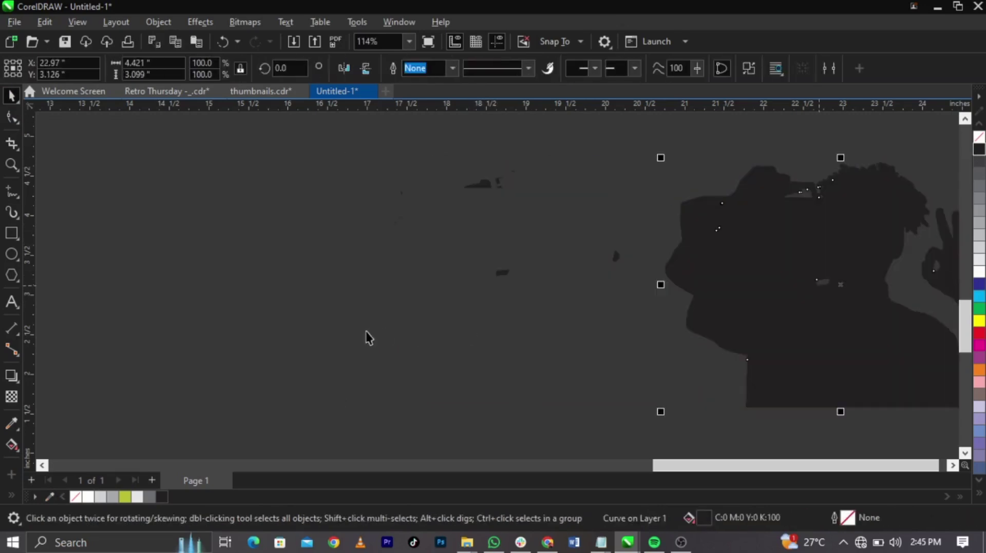
left_click_drag(353, 332, 719, 140)
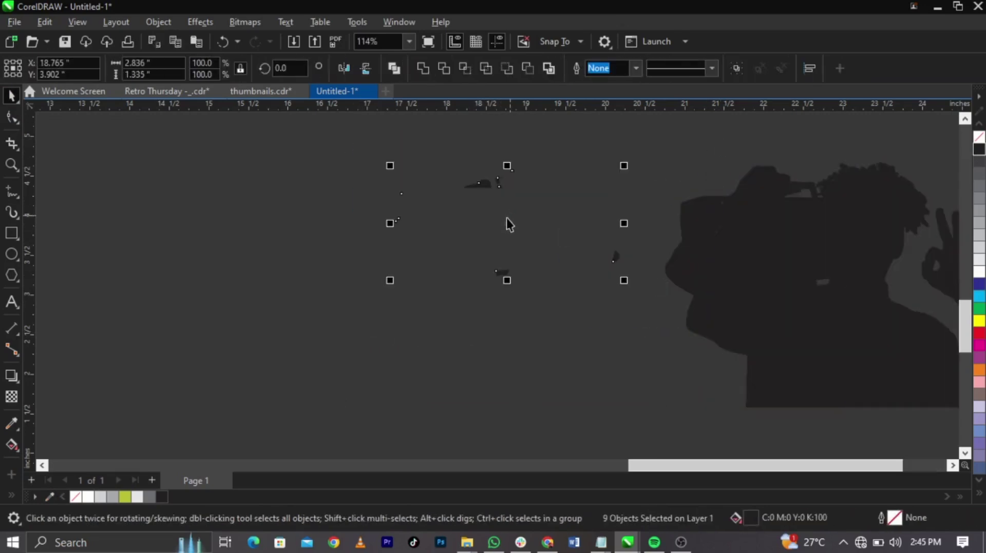
scroll(411, 227, "down", 2)
key("ctrl+z")
- Weld all ten traced silhouette pieces into one single curve
left_click(756, 426)
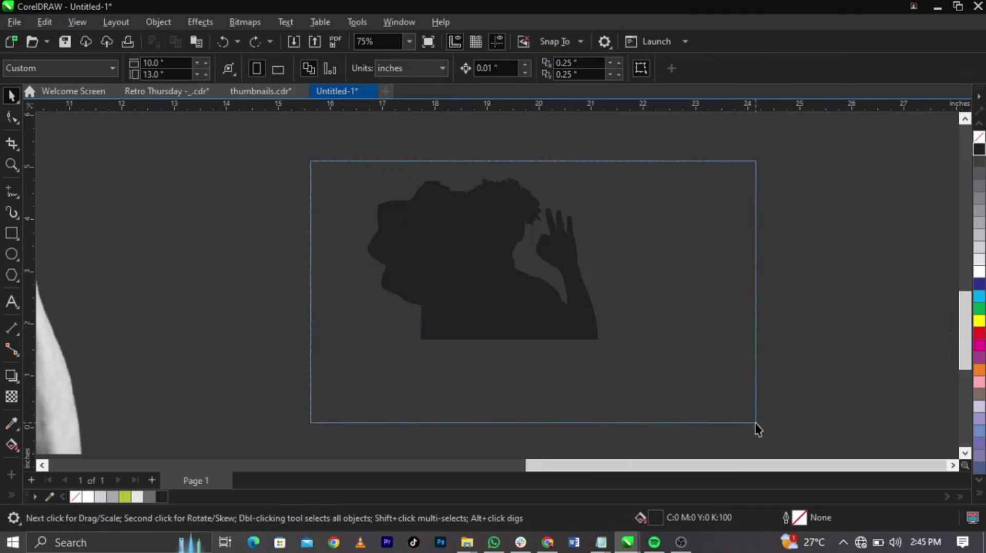
key("ctrl+a")
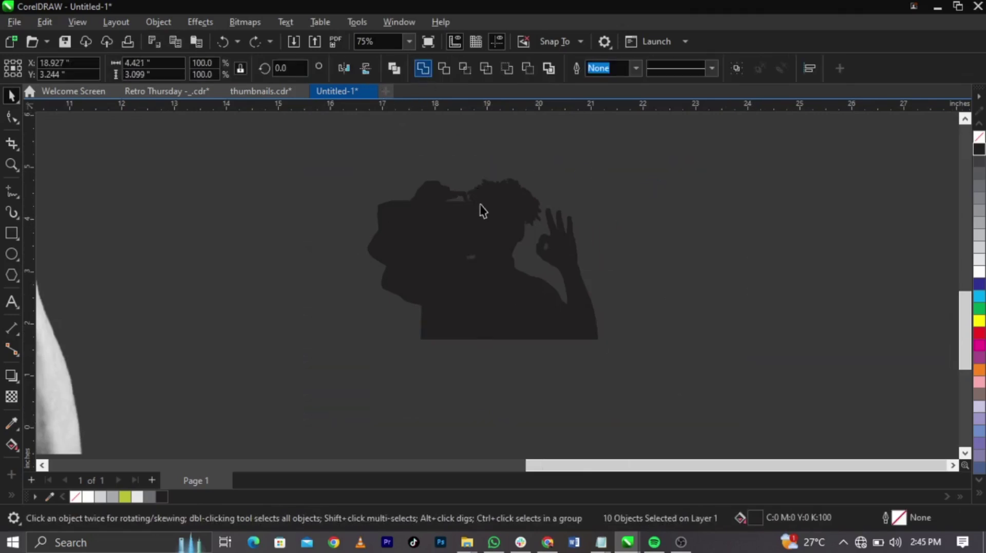
scroll(479, 208, "up", 3)
- Delete the nodes of the stray hole near the neck and of the small slits inside the boombox area of the silhouette
left_click(10, 117)
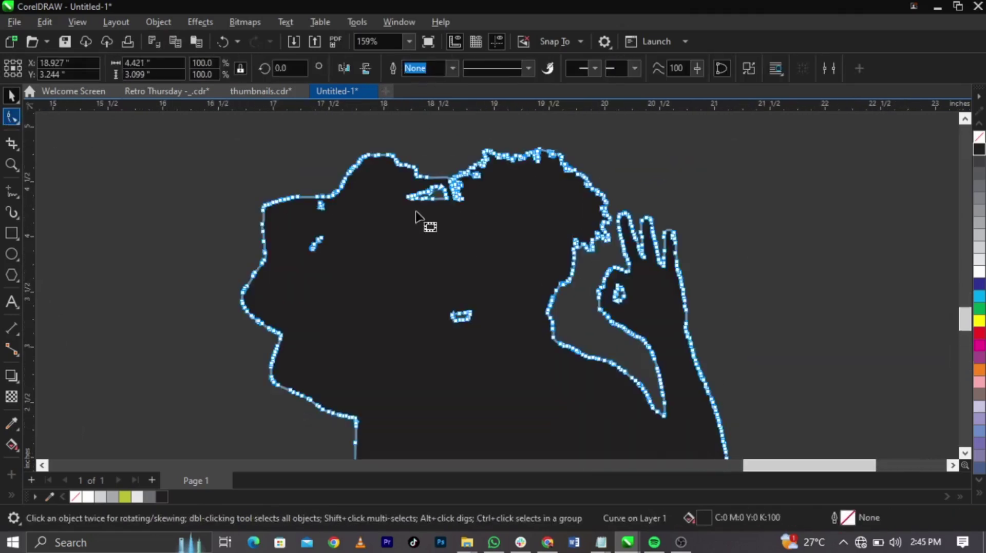
scroll(411, 221, "up", 3)
left_click_drag(371, 217, 476, 164)
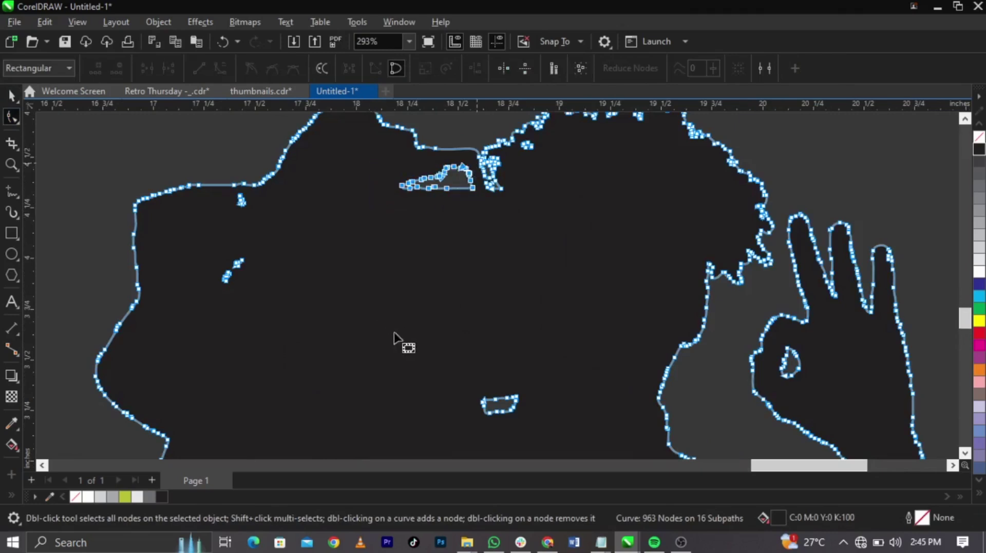
left_click_drag(405, 341, 582, 437)
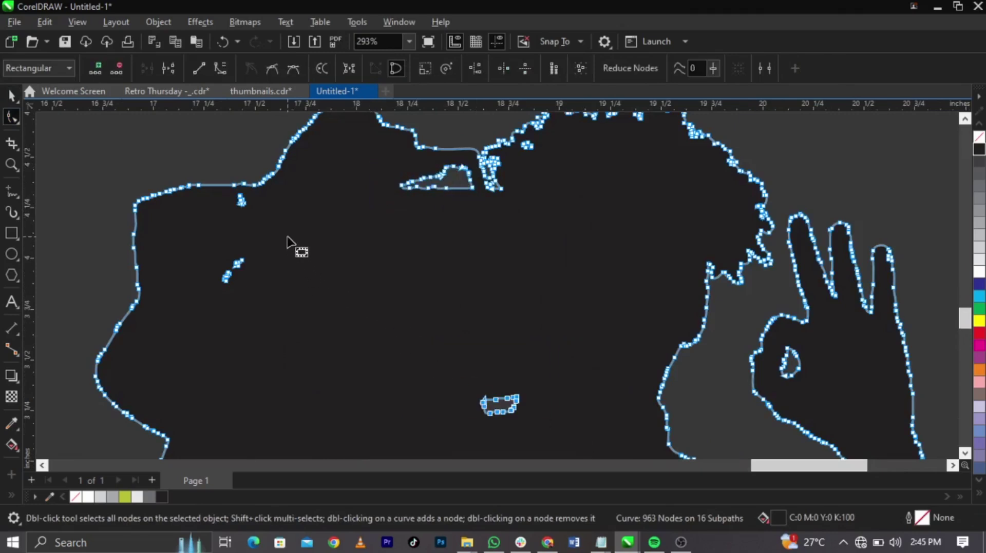
key("Delete")
left_click_drag(213, 331, 287, 233)
key("Delete")
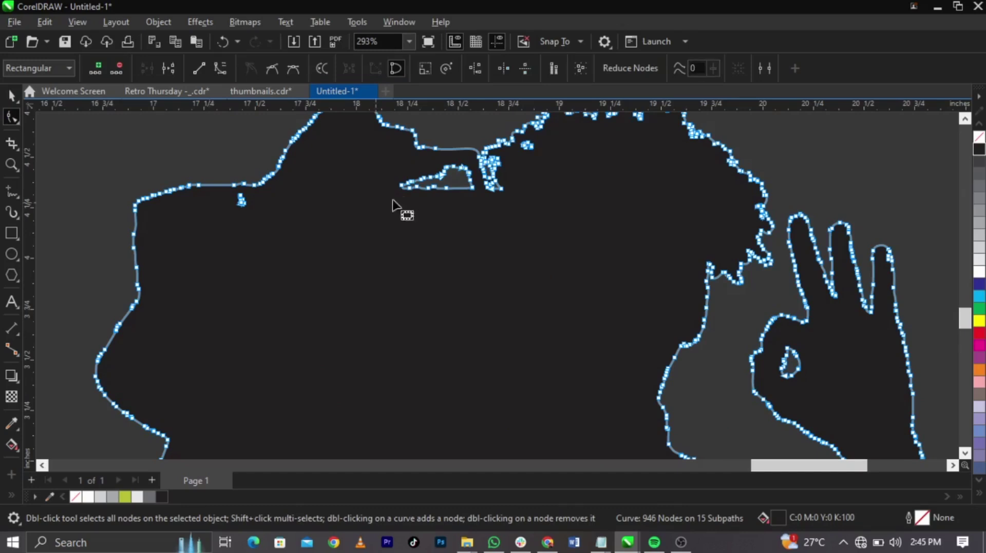
- Delete the nodes of the gap under the boombox handle, the speck by the boombox's upper edge and the one in the hair
left_click_drag(374, 204, 498, 158)
key("Delete")
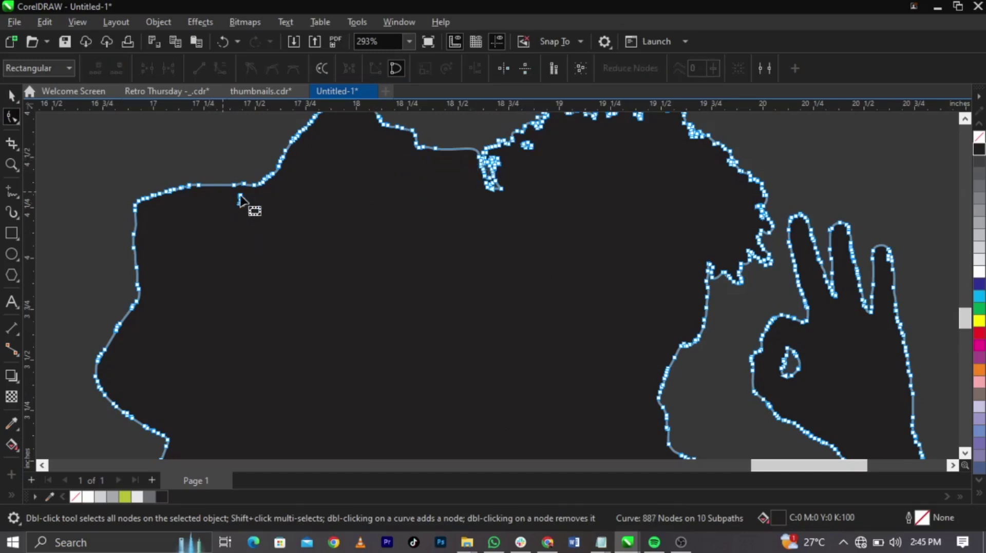
left_click_drag(223, 192, 260, 208)
key("Delete")
left_click_drag(541, 140, 512, 170)
key("Delete")
scroll(515, 176, "down", 3)
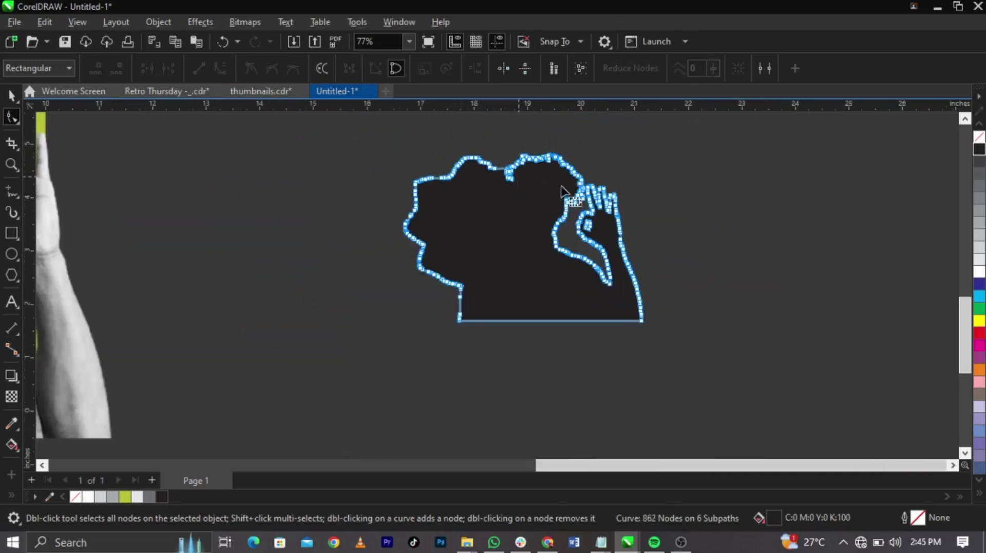
- Position the cleaned silhouette behind the man photo and scale it up to about 10.64 by 7.46 inches
key("space")
scroll(673, 211, "down", 2)
scroll(625, 240, "down", 1)
left_click_drag(625, 239, 175, 195)
left_click_drag(325, 236, 437, 337)
scroll(208, 134, "up", 2)
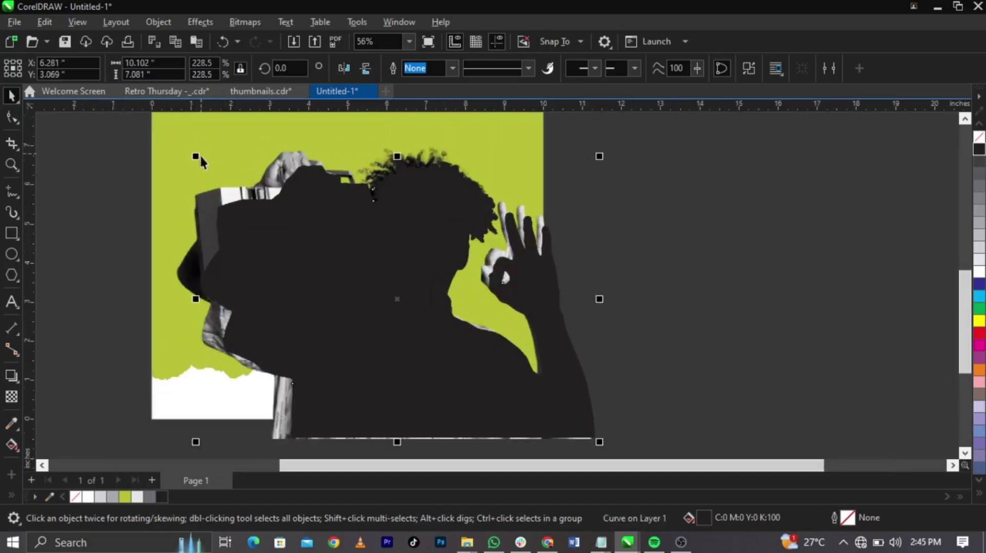
left_click_drag(193, 154, 160, 138)
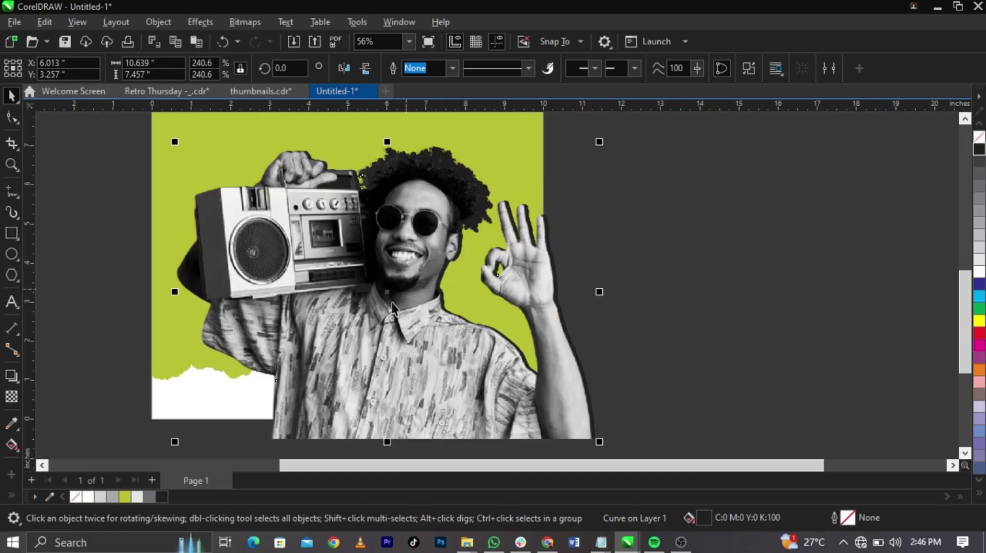
- Offset the silhouette slightly left and down behind the photo and fill it with cyan
left_click_drag(387, 292, 383, 294)
scroll(380, 296, "up", 3)
scroll(439, 315, "down", 2)
scroll(196, 252, "up", 2)
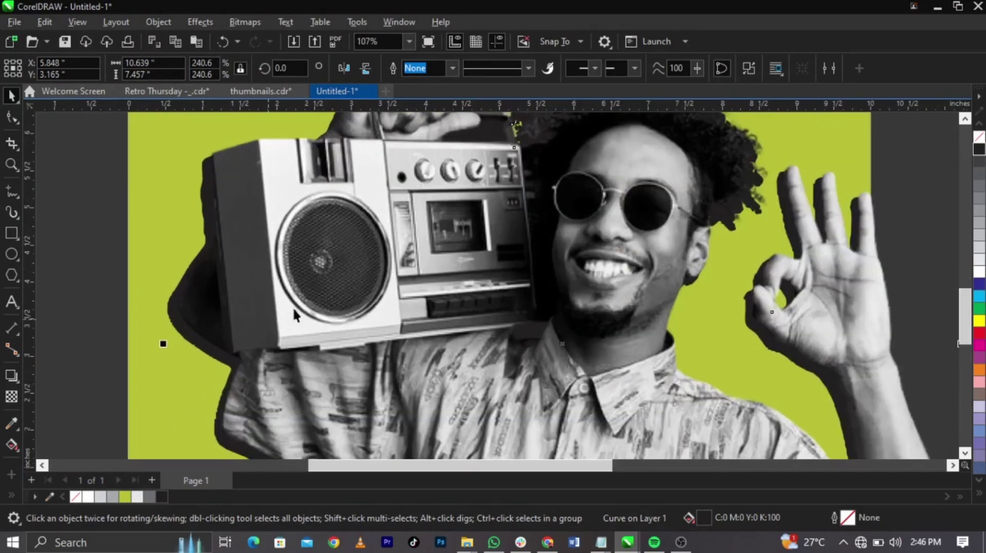
left_click(979, 305)
scroll(434, 297, "down", 3)
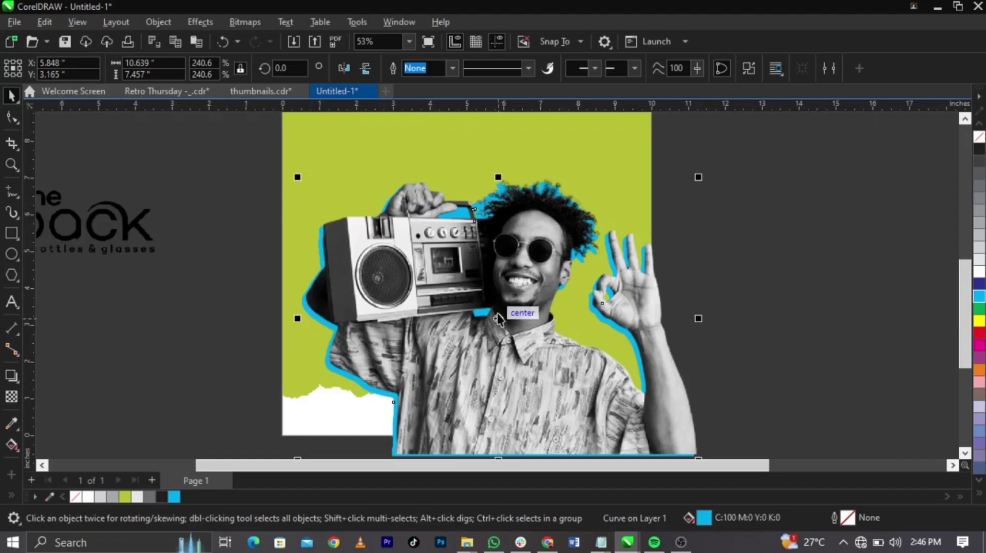
scroll(487, 226, "up", 3)
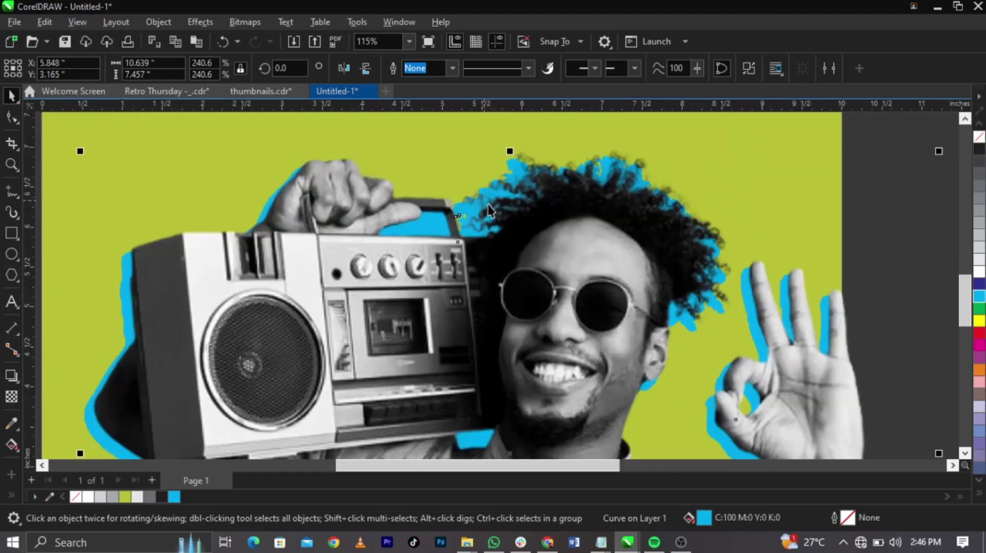
scroll(485, 356, "down", 2)
scroll(489, 357, "up", 2)
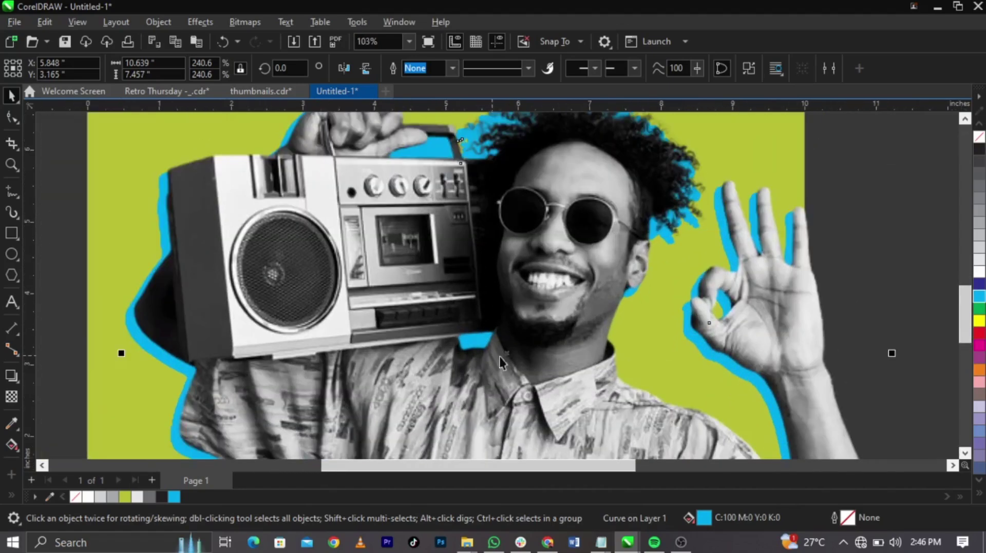
- Change the silhouette's uniform fill to a softer medium blue with a hue of 204
double_click(705, 516)
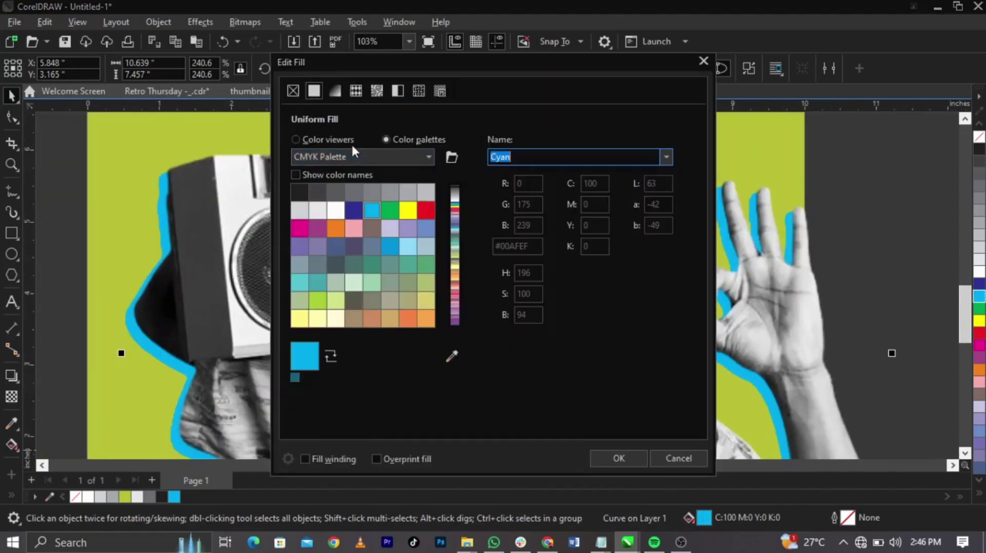
left_click(322, 141)
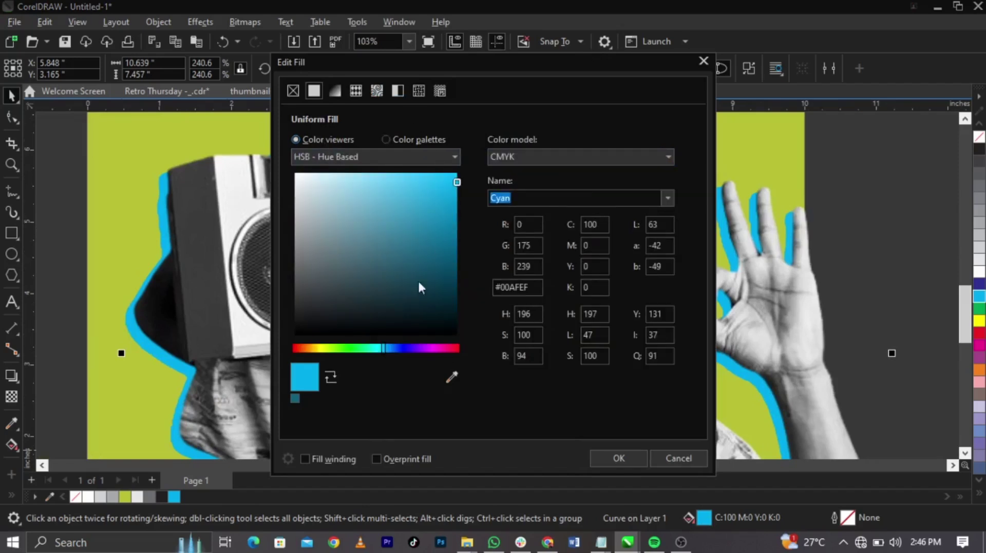
left_click(386, 348)
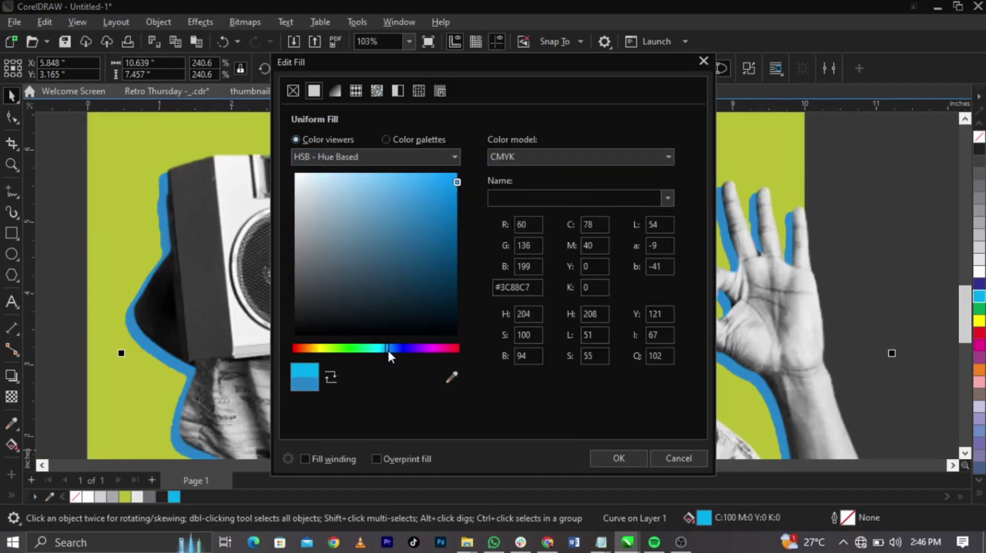
left_click_drag(429, 184, 422, 199)
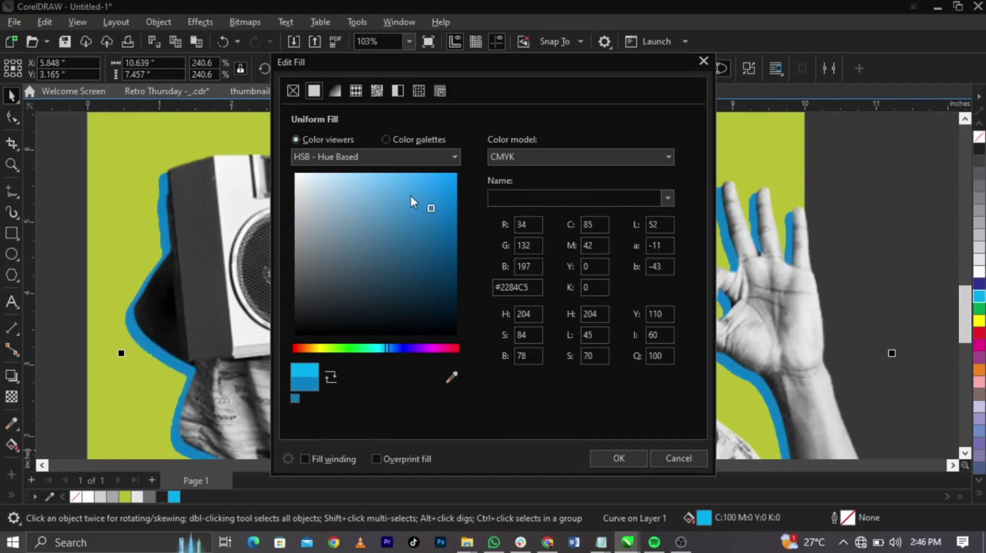
left_click(401, 201)
left_click(598, 454)
scroll(614, 313, "down", 5)
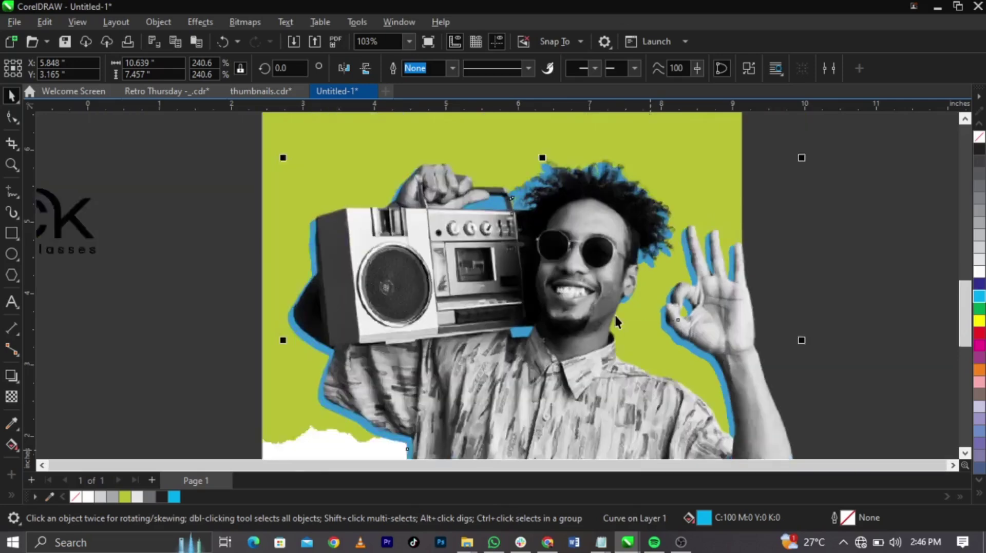
- PowerClip the man photo and its blue silhouette together inside the flyer's page rectangle
left_click(774, 198)
left_click_drag(774, 198, 398, 452)
right_click(583, 366)
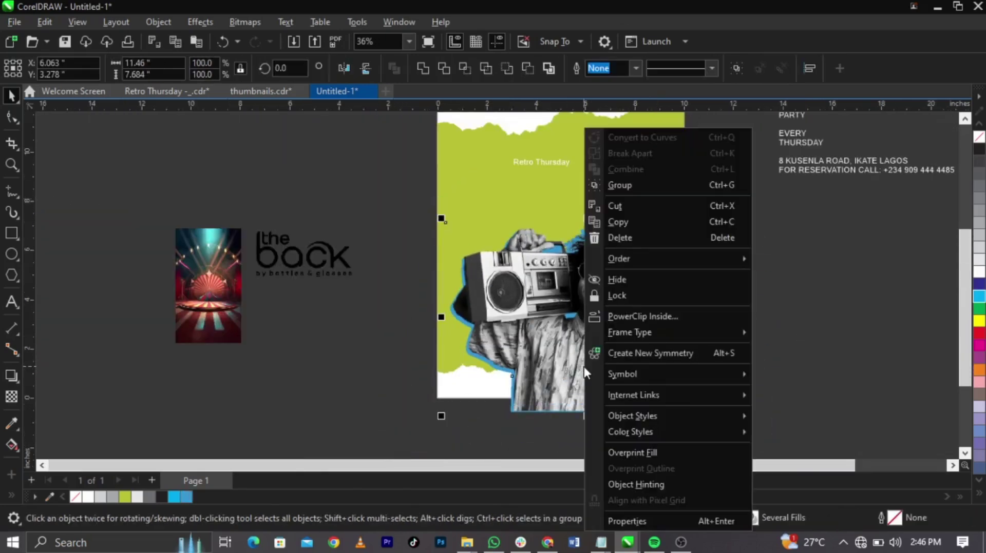
left_click(632, 318)
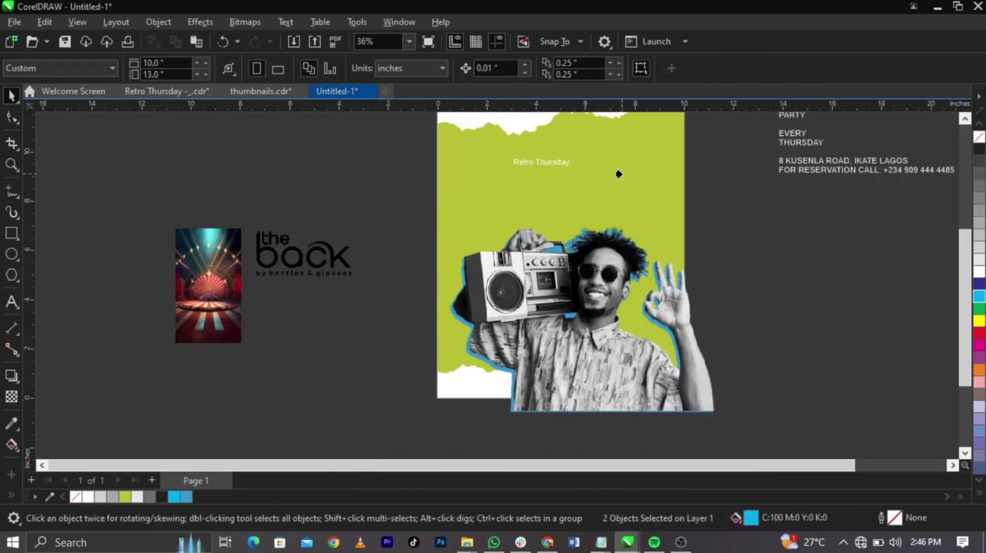
left_click(619, 177)
left_click(713, 311)
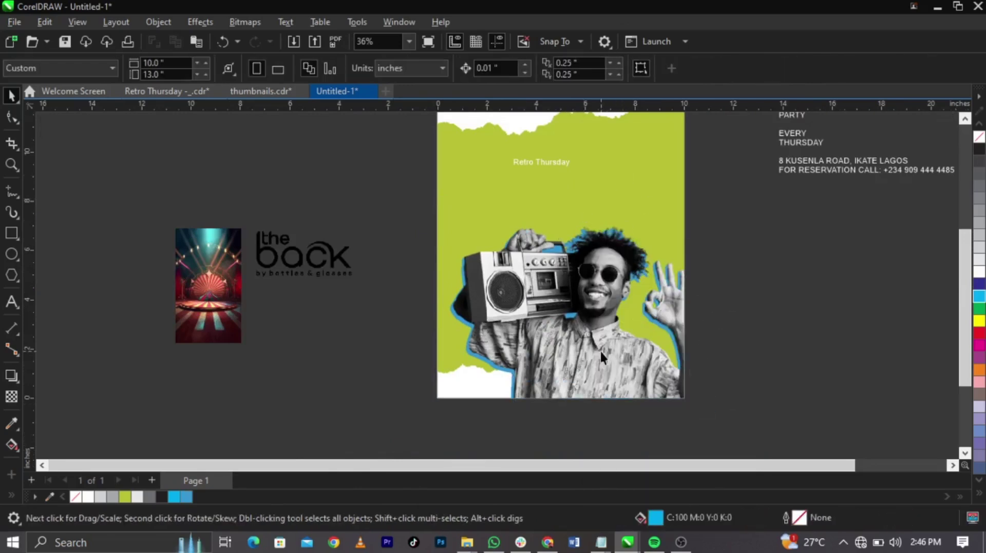
- Edit the PowerClip contents, scaling the photo and silhouette to 98.3% and shifting them to X 5.786 inches, and finish editing
double_click(612, 344)
left_click_drag(808, 213, 375, 417)
left_click_drag(660, 351, 661, 351)
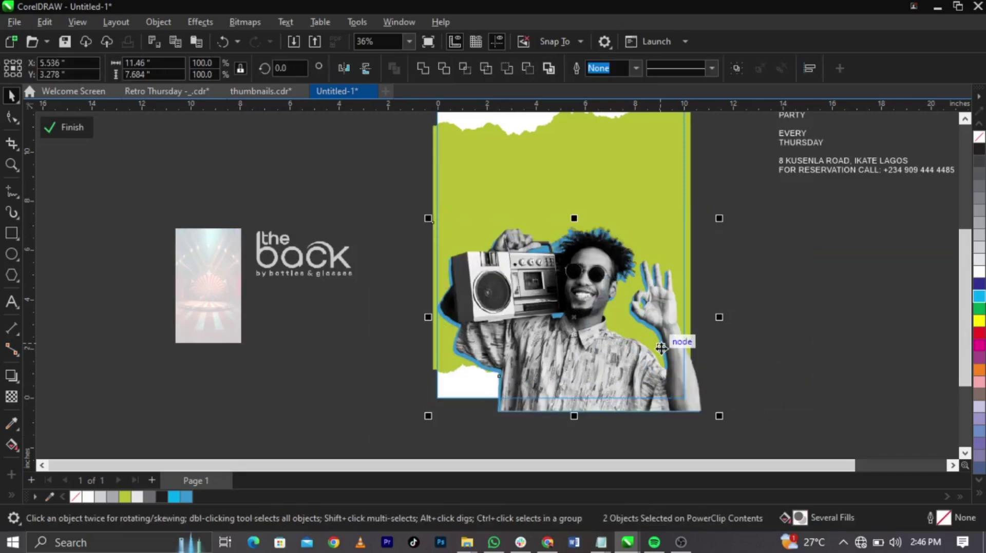
left_click_drag(428, 218, 435, 221)
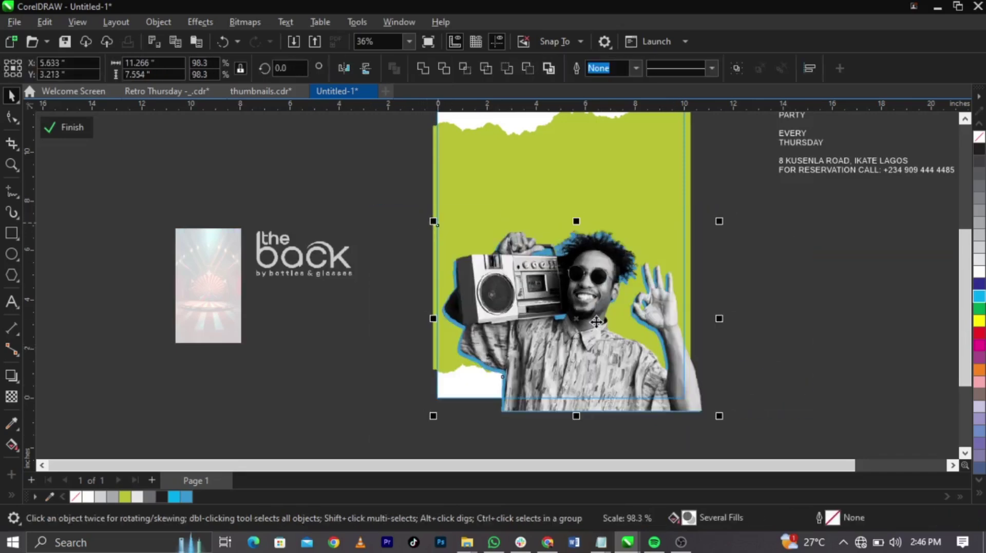
scroll(587, 303, "up", 1)
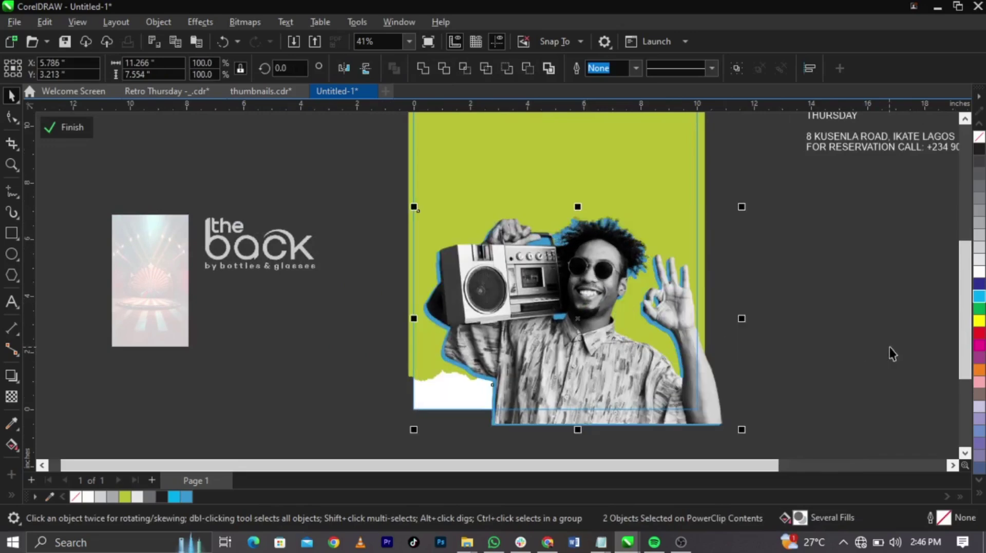
left_click(888, 353, "ctrl")
scroll(623, 376, "down", 4)
scroll(648, 244, "up", 1)
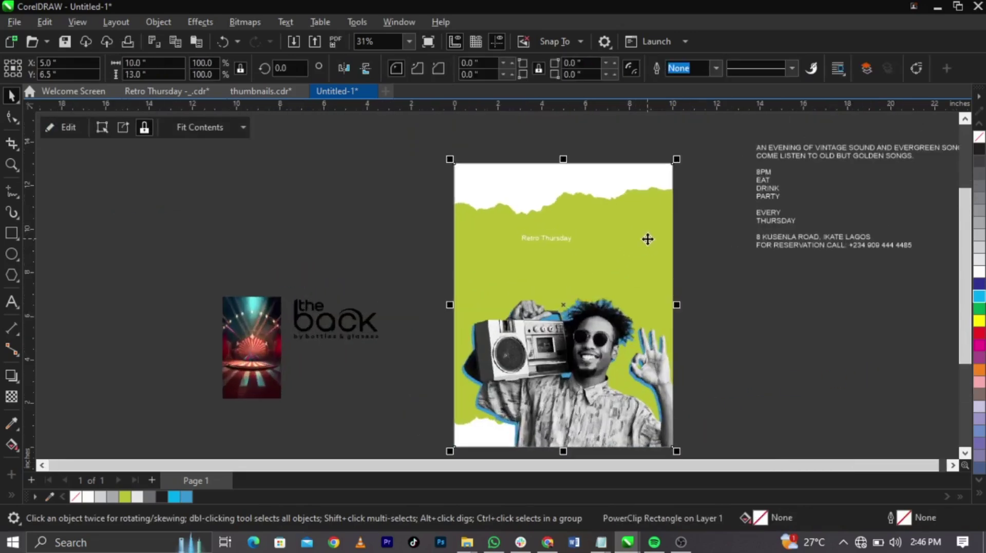
key("Escape")
- Enlarge the Retro Thursday text to about 48 pt, roughly 4.5 inches wide
scroll(557, 242, "up", 2)
left_click(573, 240)
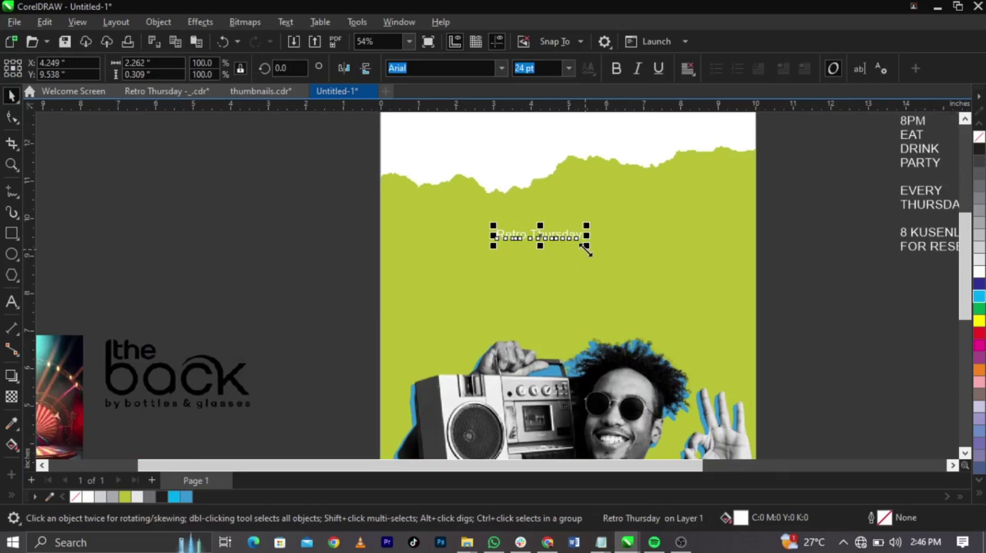
left_click_drag(586, 246, 670, 301)
- Switch to the Notepad text notes and select the font name Blippo under FONT USED
mouse_move(601, 542)
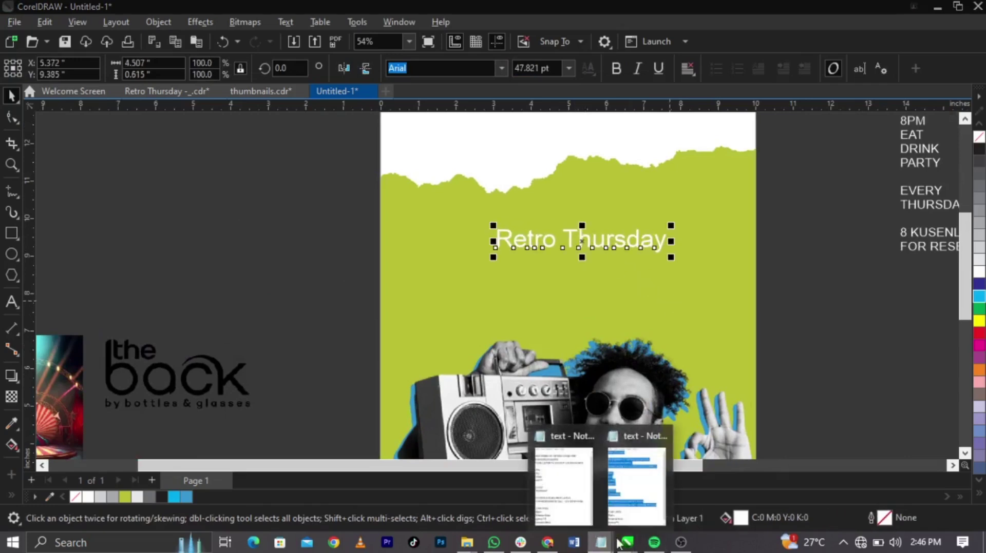
left_click(648, 494)
left_click(708, 426)
left_click_drag(709, 427, 637, 422)
key("ctrl+c")
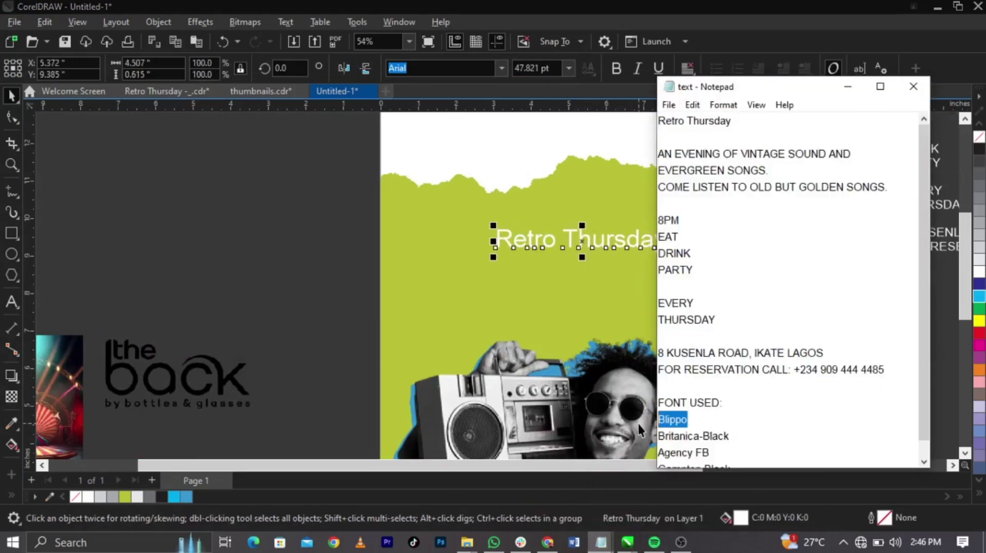
- Change the font of the Retro Thursday text on the flyer to Blippo
left_click(568, 234)
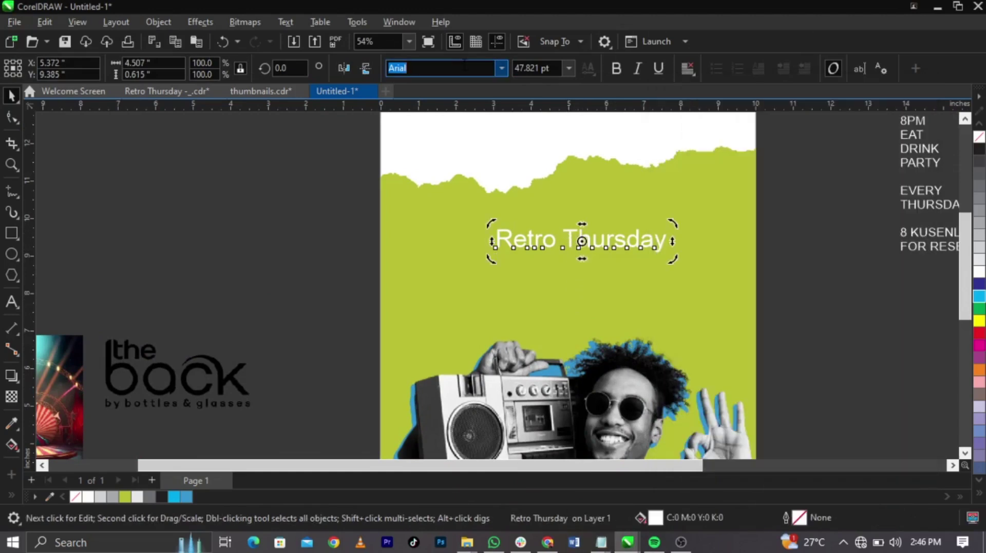
key("ctrl+v")
left_click(569, 231)
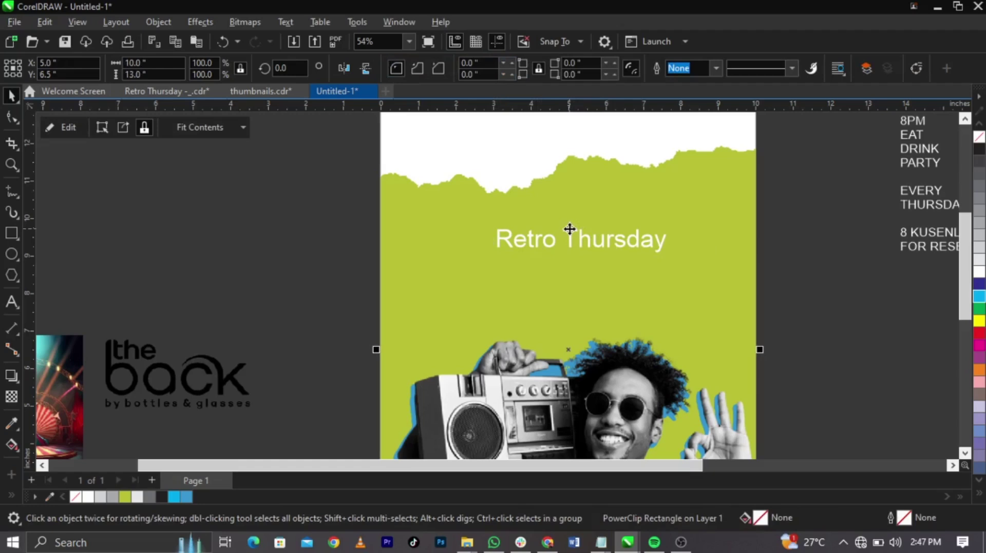
left_click(821, 250)
left_click(620, 243)
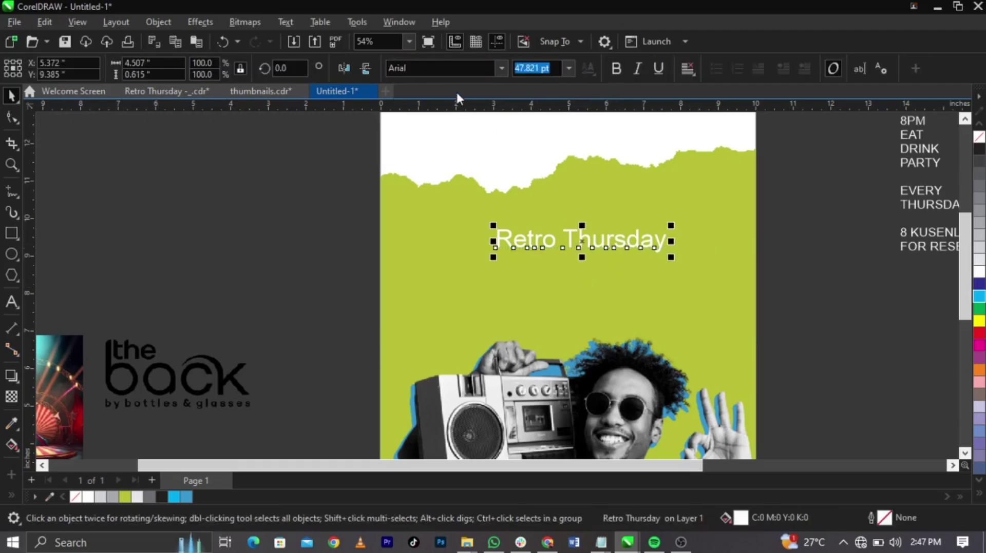
left_click(454, 73)
type("Blippo")
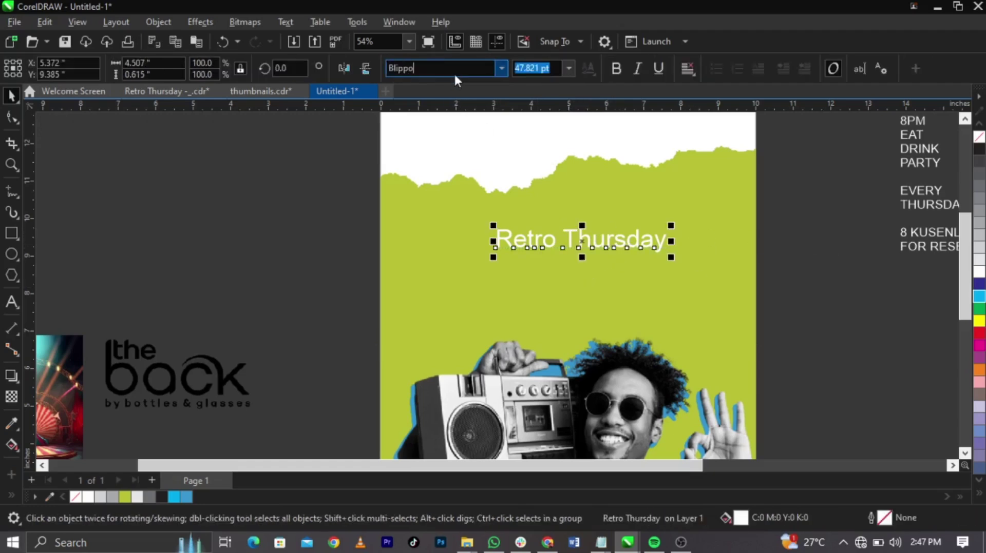
key("Return")
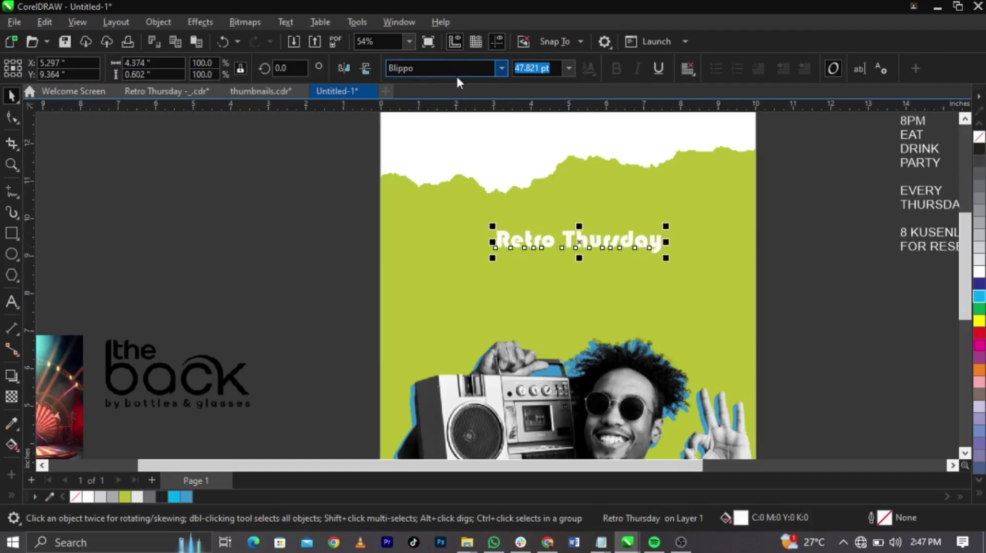
- Split the Retro Thursday text onto two lines, with Thursday beneath Retro
left_click(604, 240)
double_click(603, 240)
left_click(564, 237)
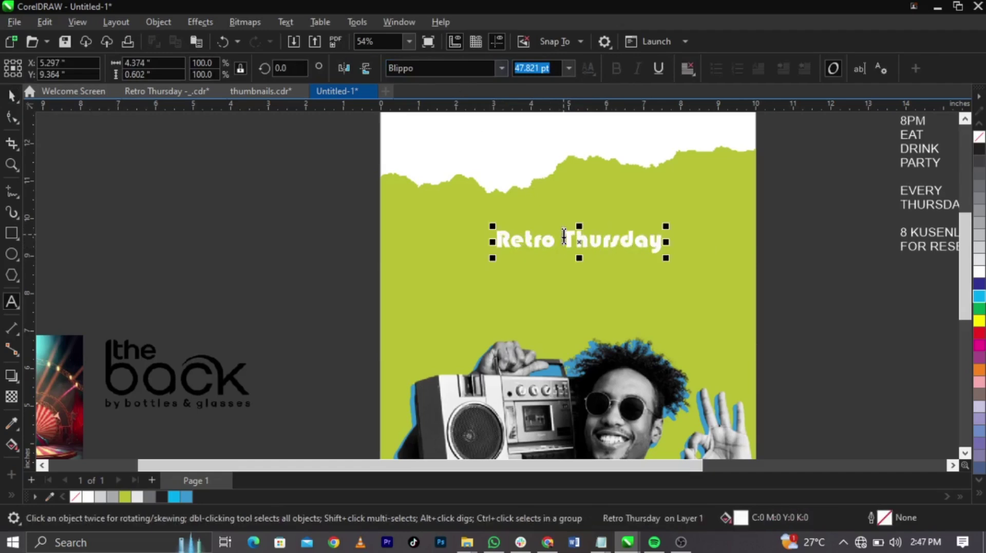
key("Return")
key("ctrl+space")
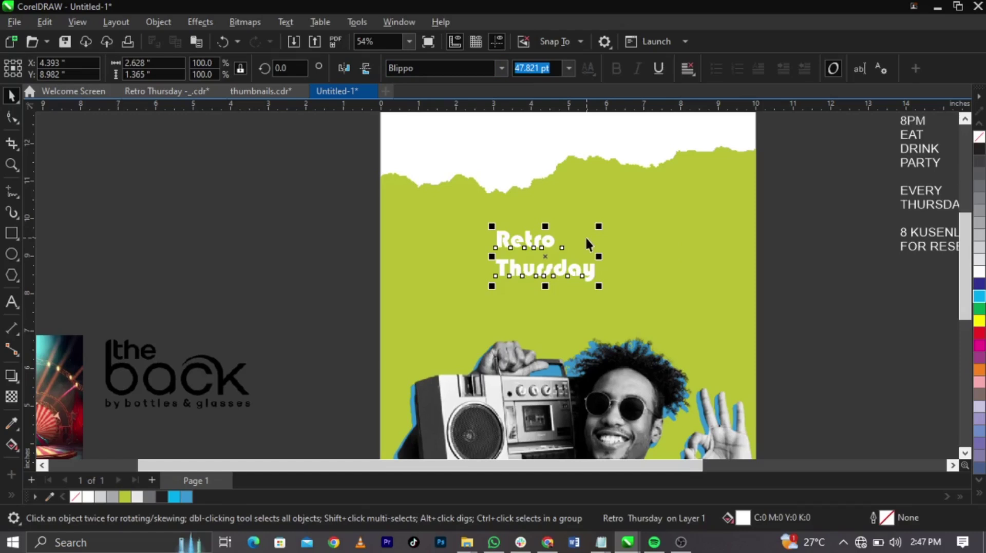
key("ctrl+k")
key("ctrl+z")
left_click(291, 24)
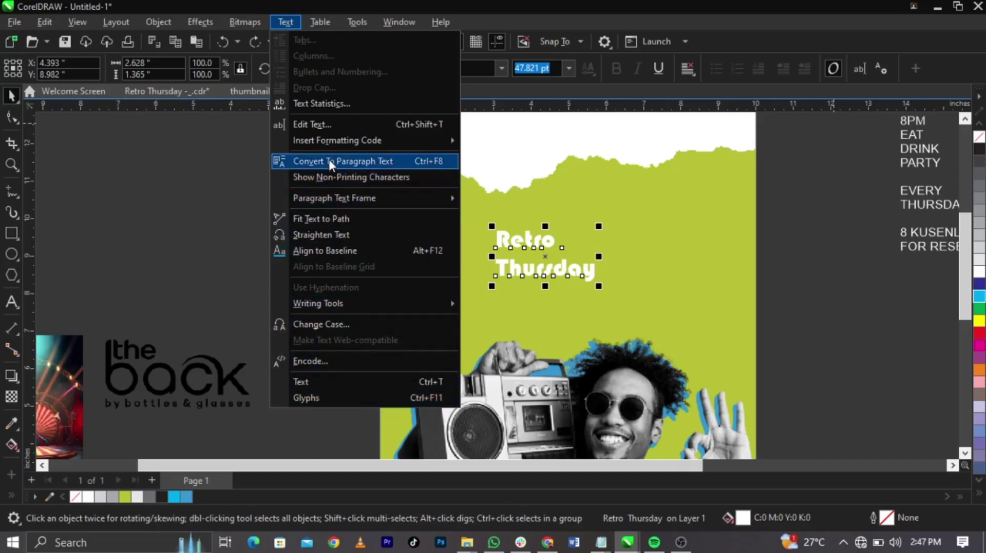
left_click(285, 22)
left_click(167, 21)
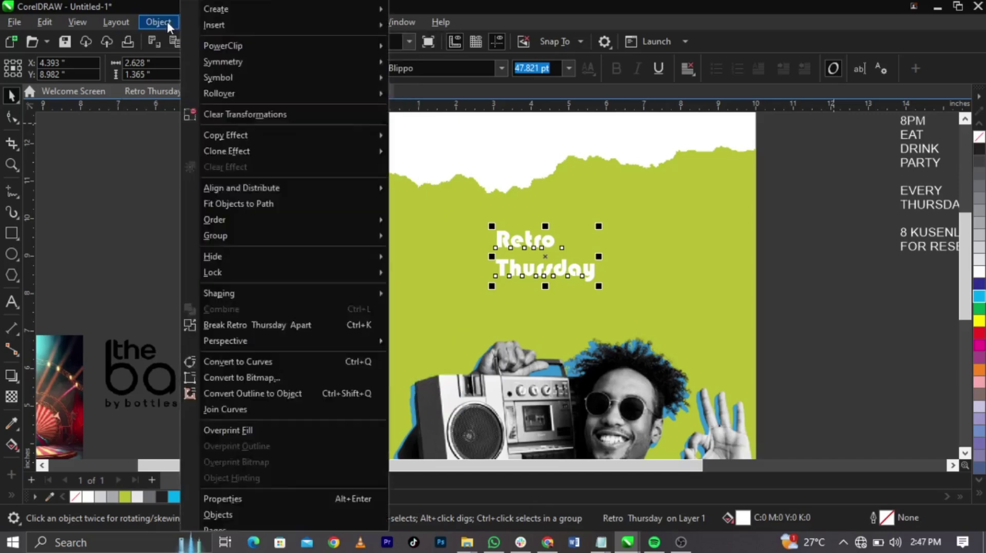
left_click(166, 21)
- Break the two-line Retro Thursday text apart into separate Retro and Thursday text objects
left_click(166, 21)
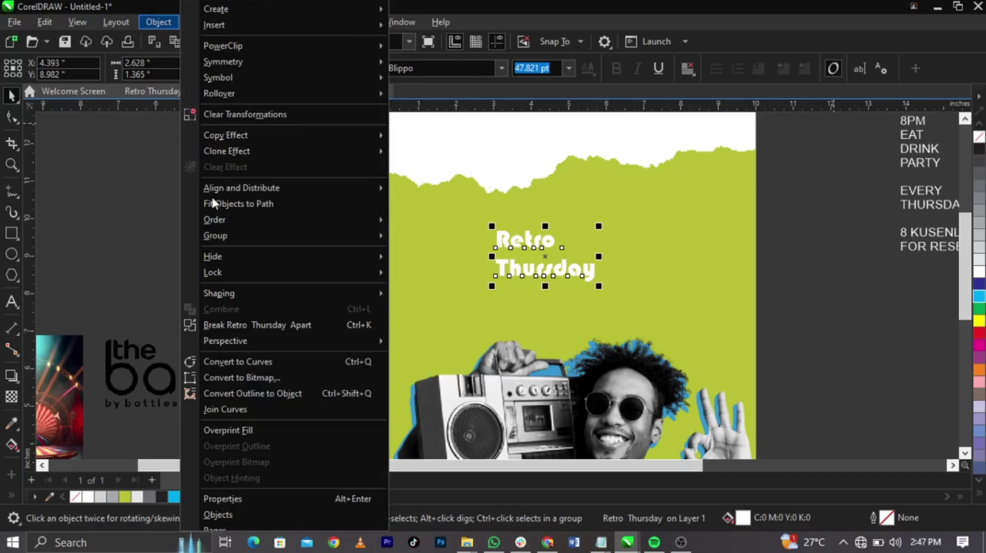
left_click(256, 325)
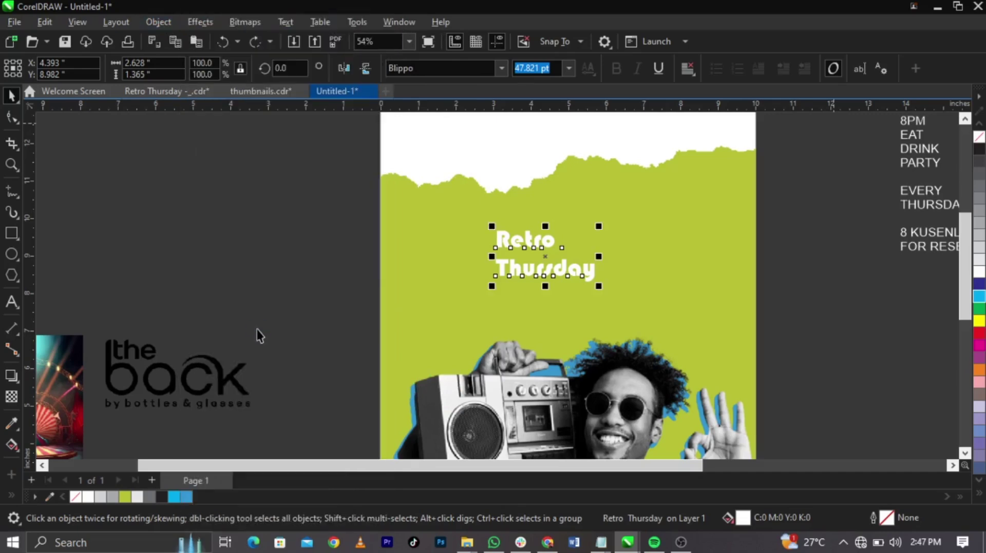
key("Escape")
left_click(584, 280)
- Change the case of all letters in the Retro text to UPPERCASE
scroll(584, 247, "up", 2)
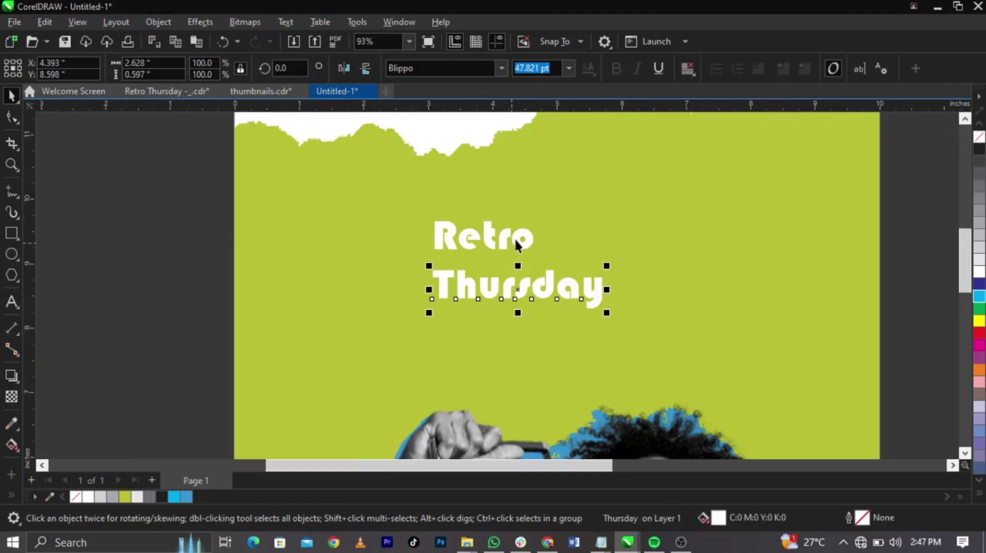
left_click(517, 244)
double_click(528, 238)
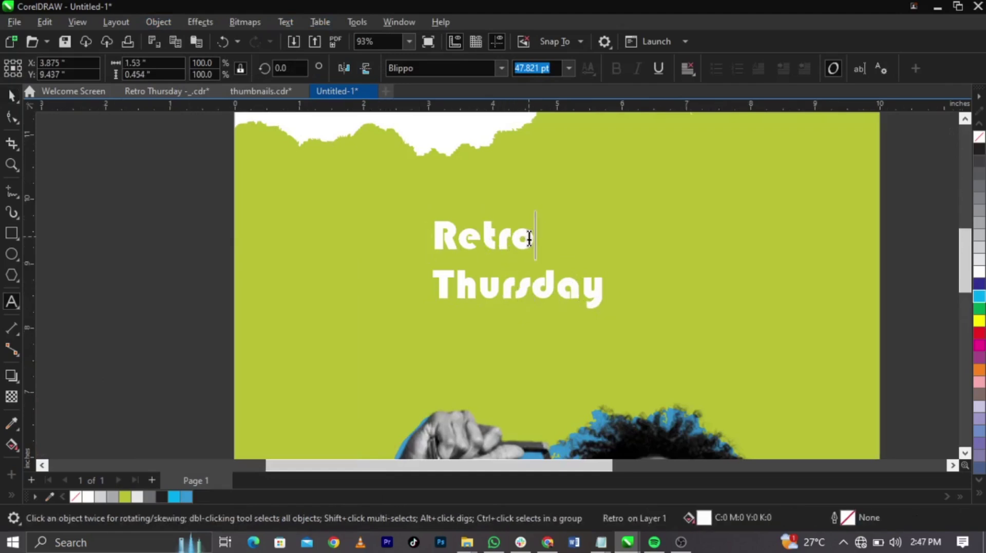
key("ctrl+a")
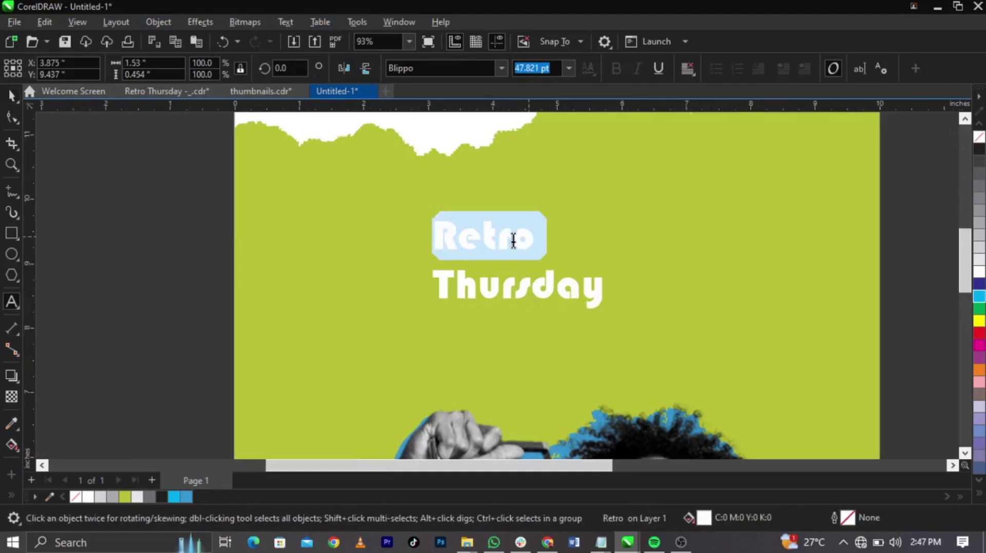
key("shift+F3")
key("Escape")
left_click(289, 20)
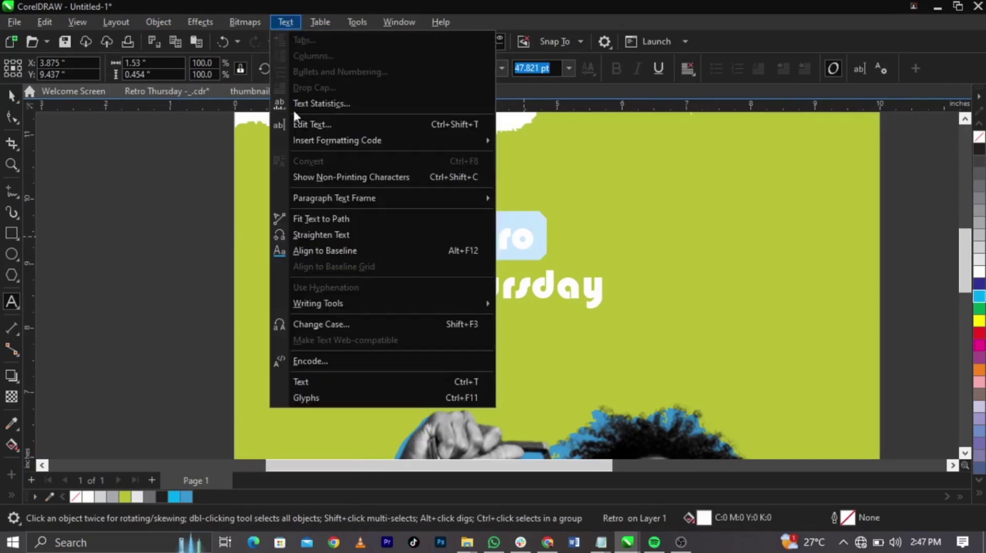
left_click(349, 324)
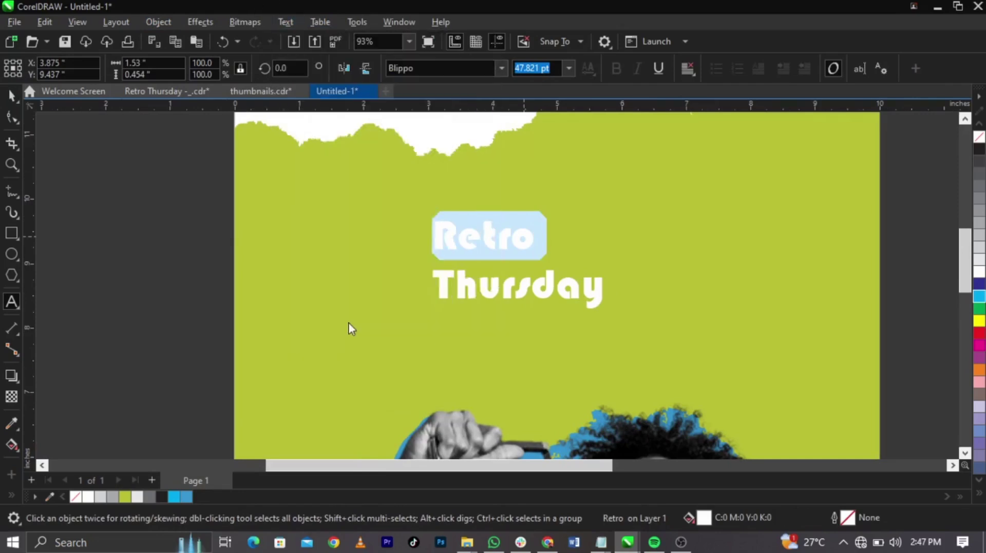
left_click(464, 254)
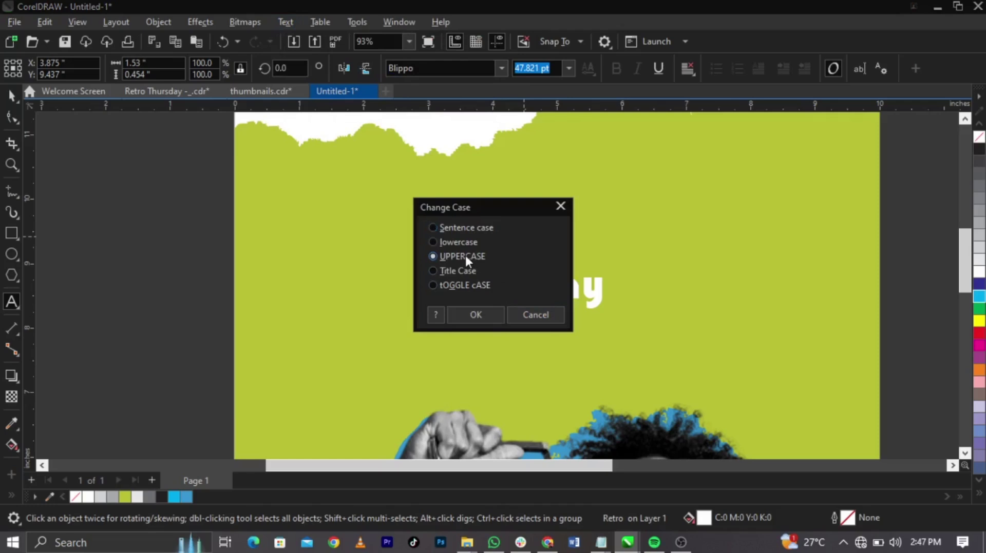
left_click(481, 316)
- Change the case of all letters in the Thursday text to UPPERCASE
left_click(547, 292)
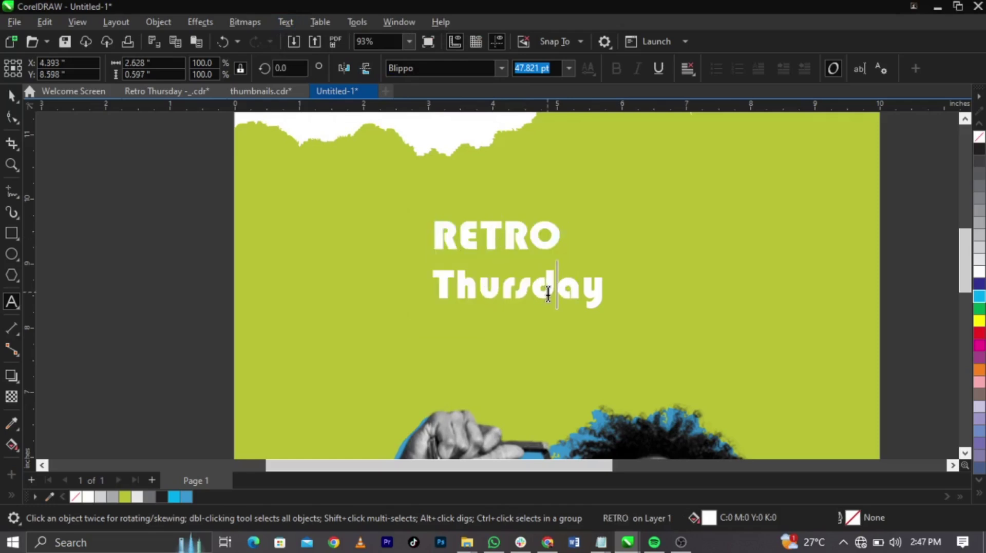
key("ctrl+a")
key("shift+F3")
left_click(464, 255)
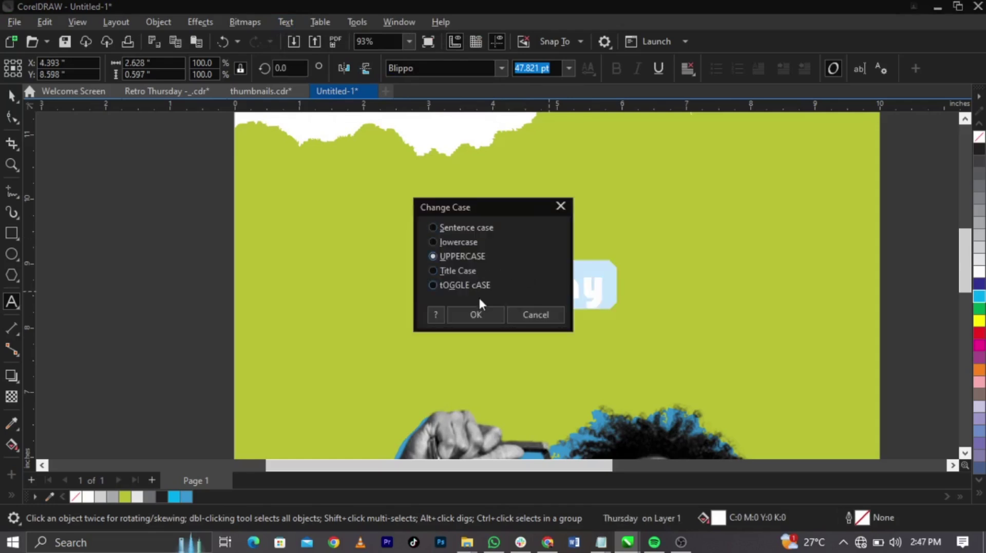
left_click(476, 314)
key("ctrl+space")
- Enlarge RETRO to about 116 pt and THURSDAY to about 83 pt, placing RETRO directly above THURSDAY
left_click(534, 240)
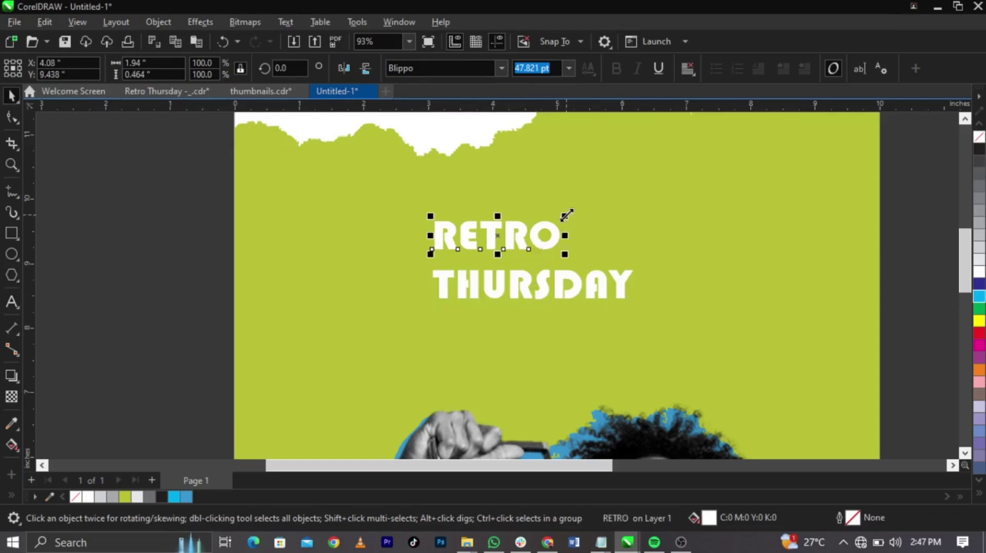
left_click_drag(566, 215, 715, 145)
left_click_drag(728, 238, 656, 264)
left_click(621, 294)
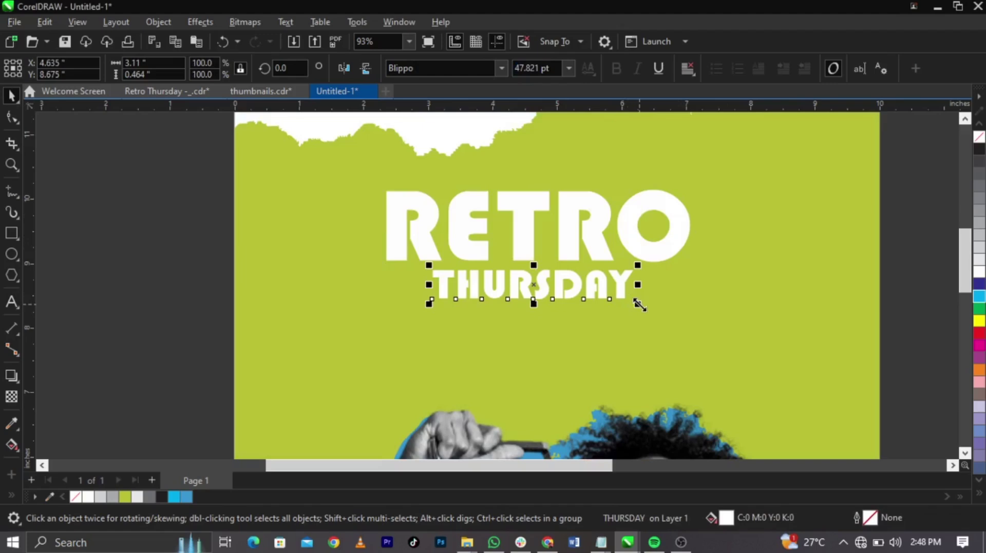
left_click_drag(641, 306, 689, 298)
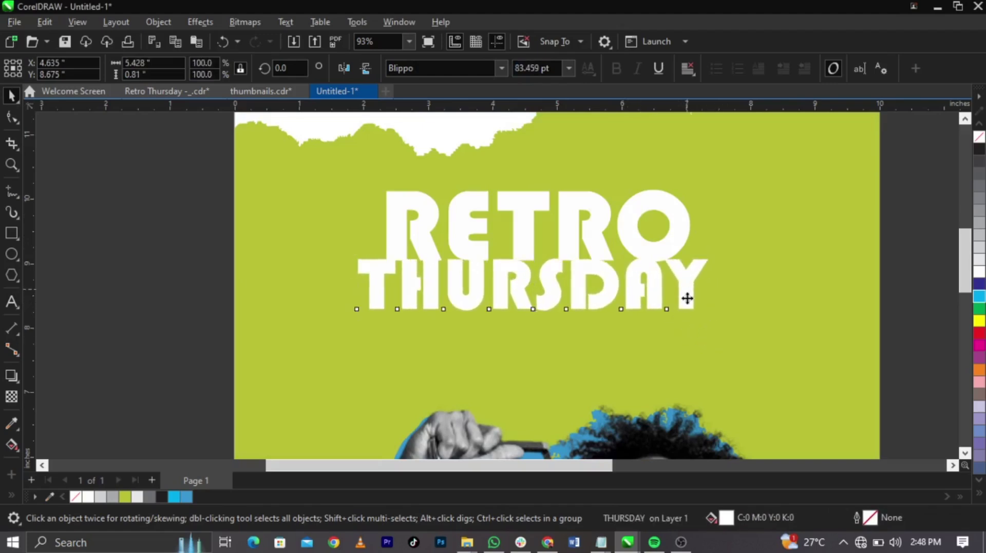
- Center RETRO and THURSDAY horizontally on the flyer's page rectangle
left_click(673, 246, "shift")
left_click(774, 278, "shift")
key("c")
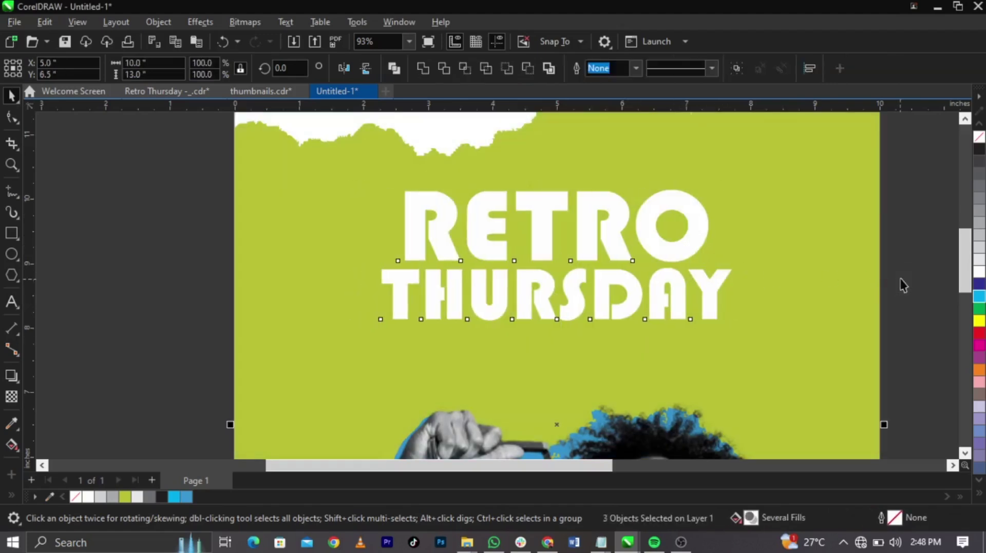
- Move RETRO and THURSDAY together up to about Y 9.3 inches, keeping them centered at X 5.0 inches
left_click(894, 189)
left_click_drag(894, 189, 345, 357)
scroll(564, 221, "up", 1)
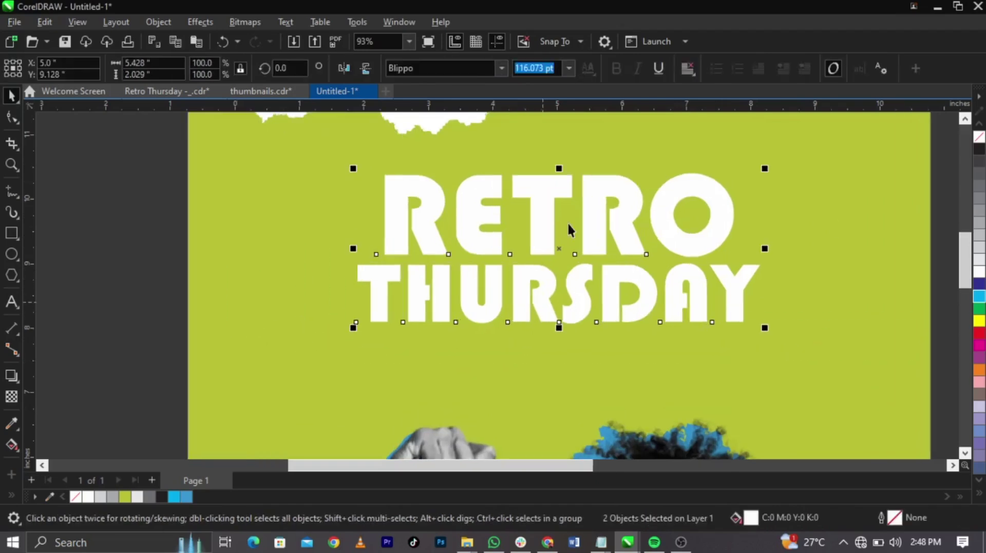
left_click_drag(554, 208, 555, 195)
scroll(553, 208, "down", 4)
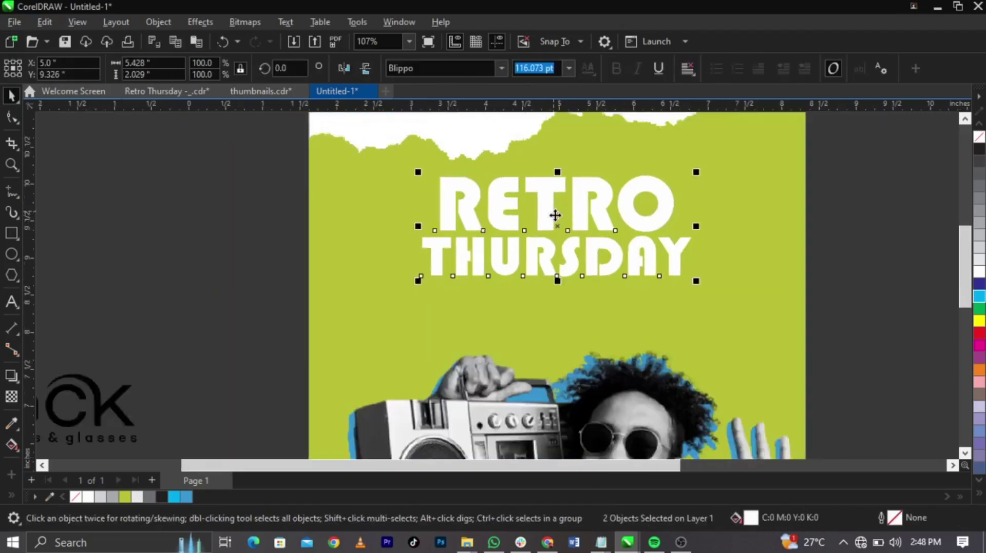
left_click(805, 169)
left_click_drag(806, 169, 330, 297)
scroll(609, 253, "up", 3)
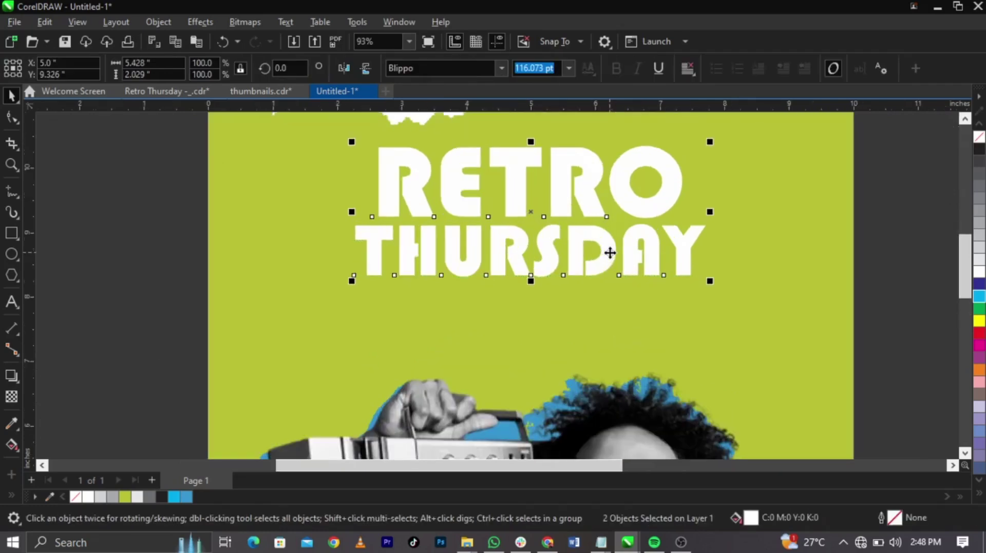
left_click_drag(610, 255, 610, 254)
- Draw a circle about 0.69 inches in diameter over the O of RETRO and fill it with blue C72 M28 Y1 K0
left_click(873, 248)
scroll(645, 183, "up", 5)
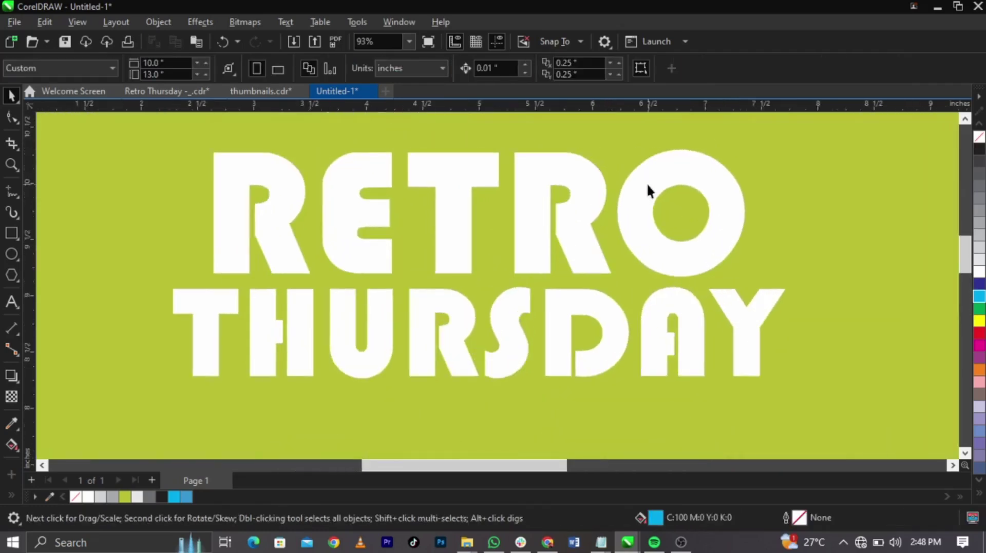
left_click(12, 255)
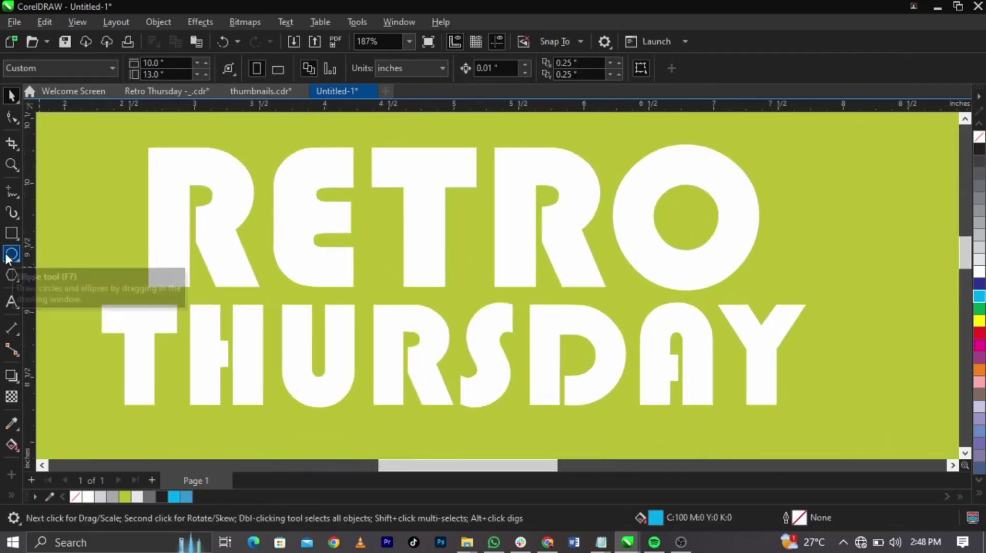
mouse_move(682, 217)
left_mouse_down()
mouse_move(722, 264)
mouse_move(693, 260)
mouse_move(732, 266)
left_mouse_up()
left_click(177, 497)
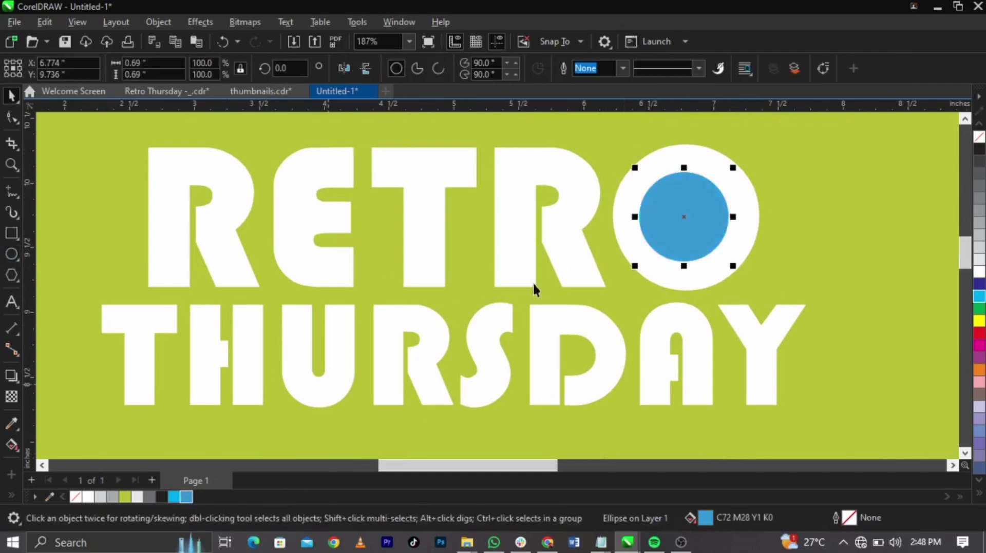
- Bring the RETRO text to the front so the blue circle fills only the hole of the O
left_click(558, 258)
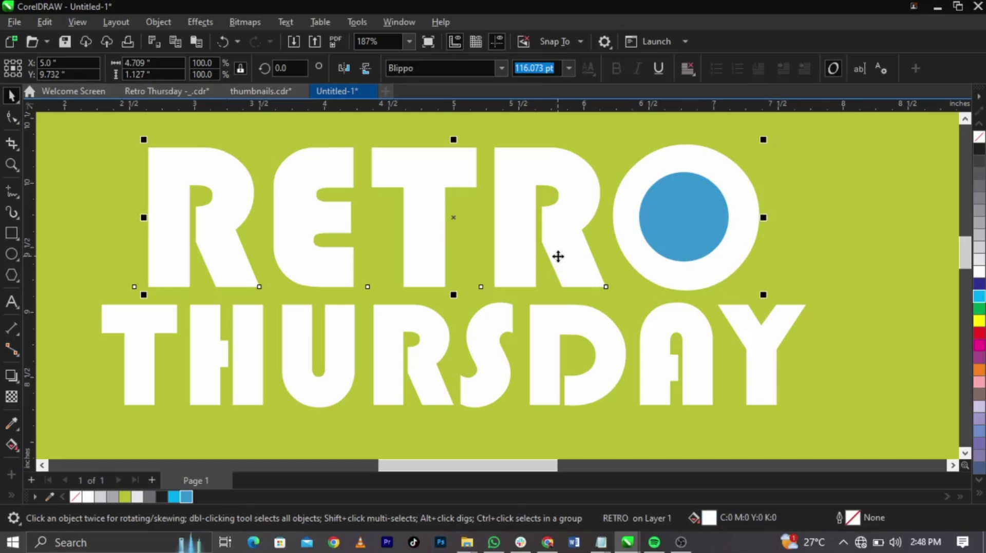
key("shift+Page_Up")
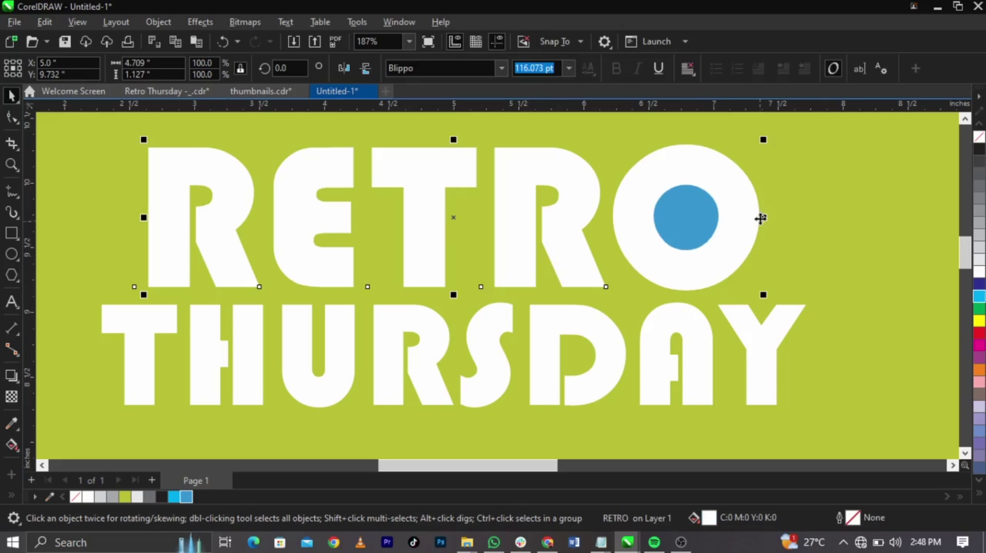
scroll(760, 218, "down", 6)
key("Escape")
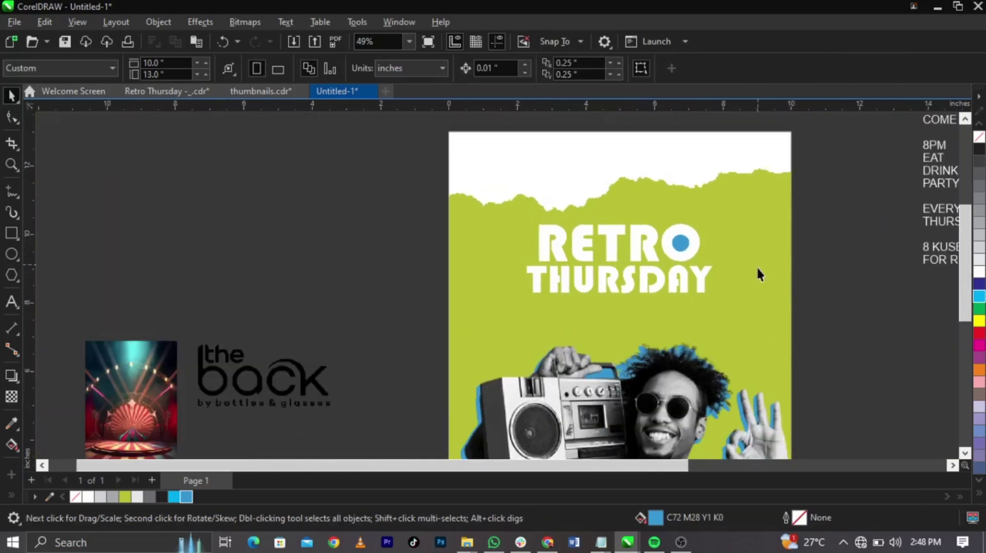
- Scale down the "the back" logo and place it on the white area in the flyer's upper-left corner
left_click_drag(300, 390, 605, 174)
left_click_drag(274, 366, 528, 171)
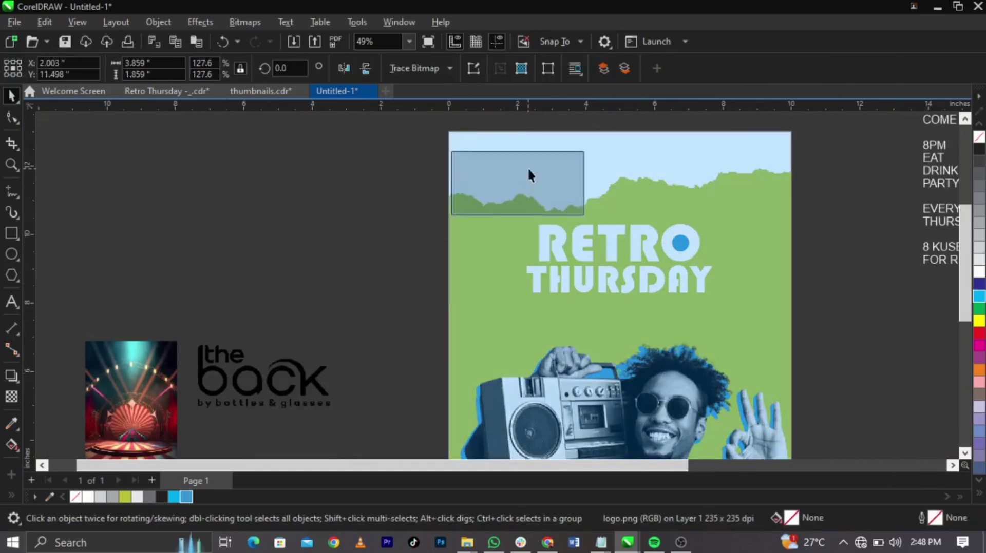
scroll(528, 170, "up", 3)
left_click_drag(636, 249, 470, 232)
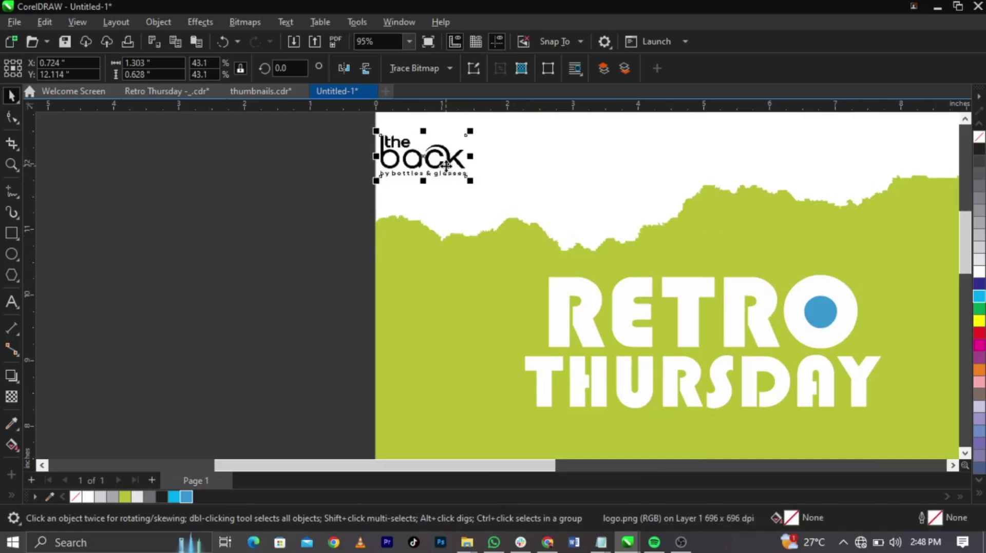
left_click_drag(441, 154, 531, 185)
scroll(561, 198, "down", 2)
left_click(416, 217)
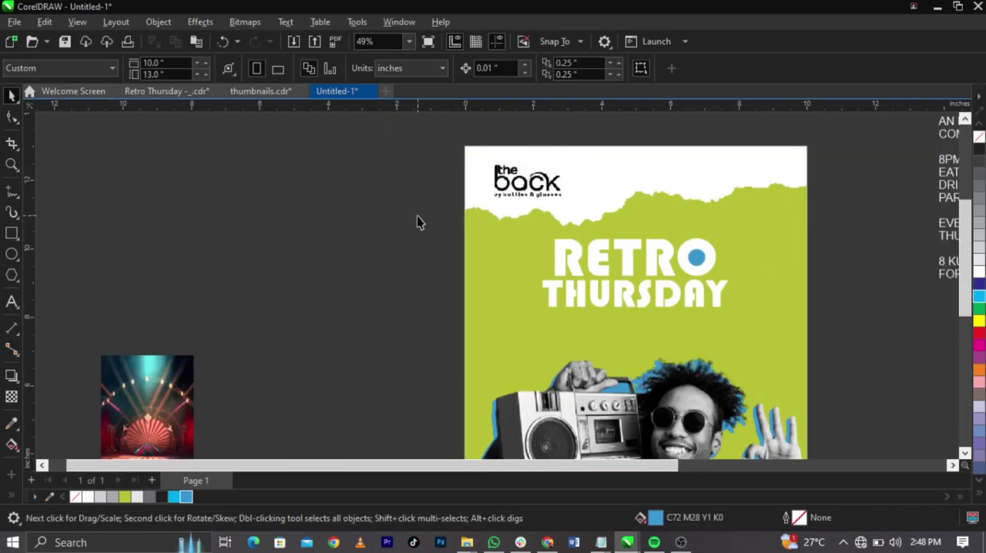
- Move the stage image into the page rectangle's PowerClip, enlarge it to about 9.69 by 16.8 inches and position it over the page
scroll(417, 217, "down", 2)
left_click(243, 349)
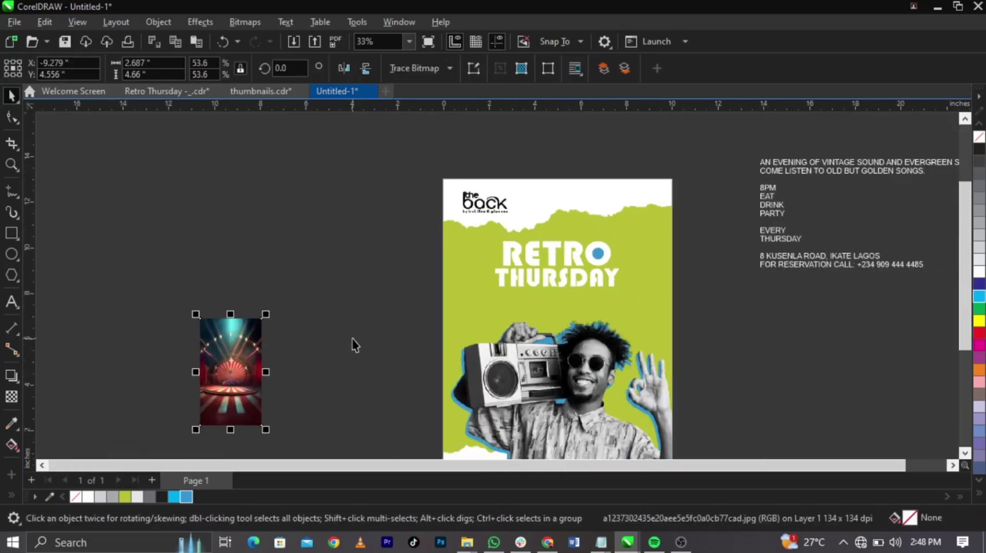
key("ctrl+x")
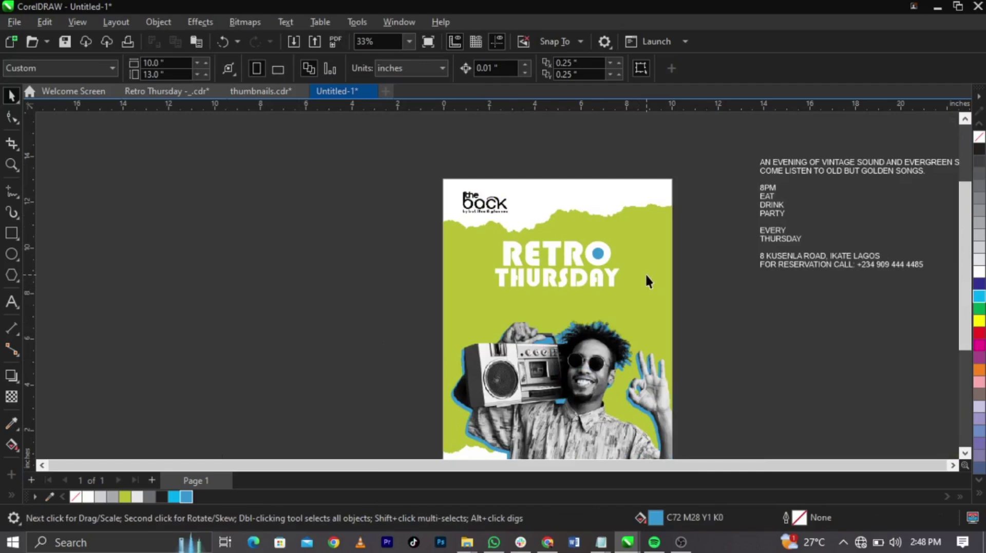
double_click(644, 273)
key("ctrl+v")
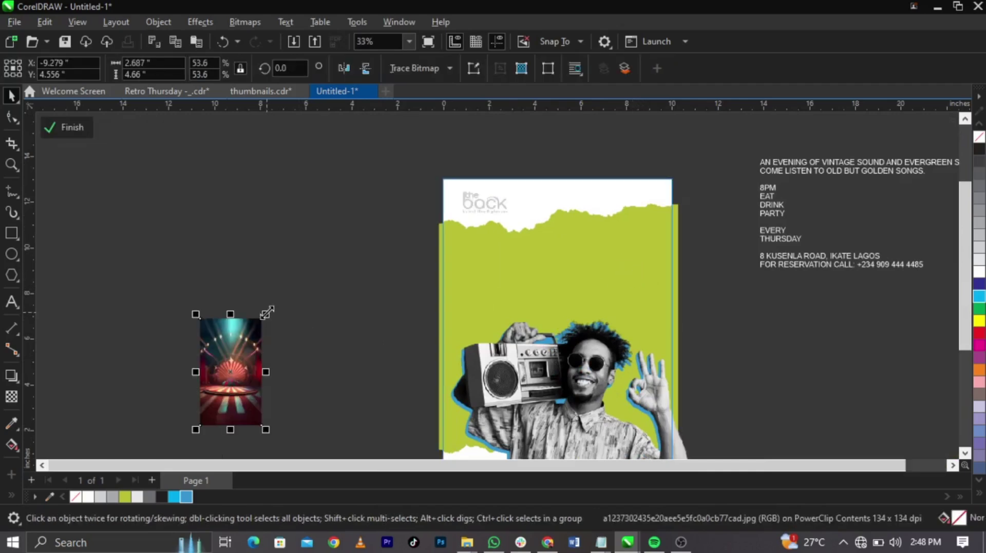
left_click_drag(266, 314, 380, 169)
left_click_drag(313, 311, 618, 353)
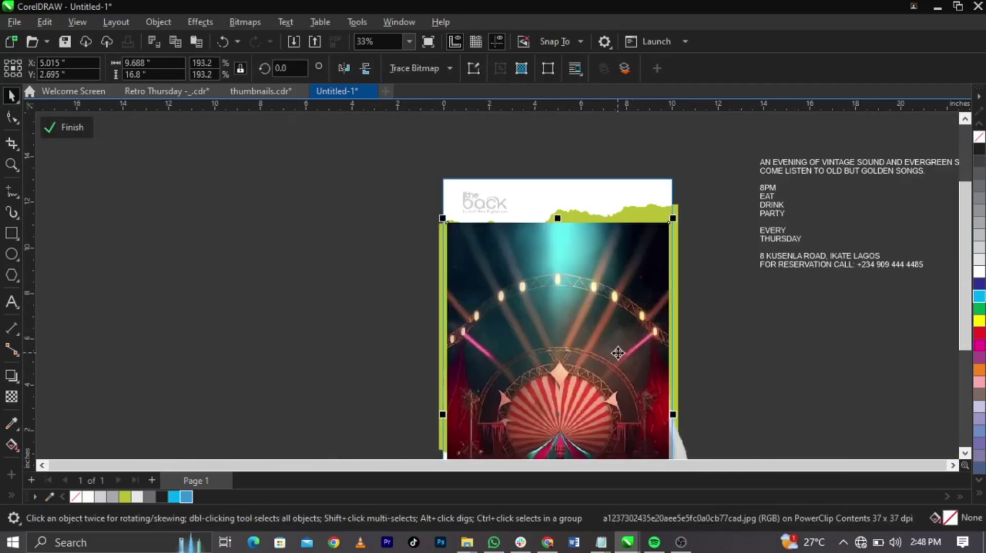
- Set the stage image's merge mode to Overlay and convert it to 8-bit grayscale
left_click(7, 403)
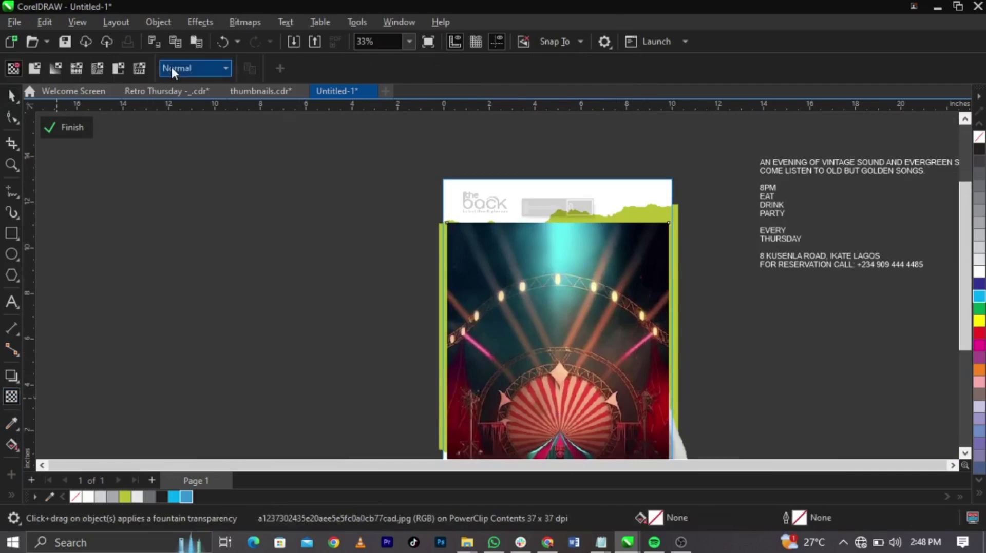
left_click(171, 68)
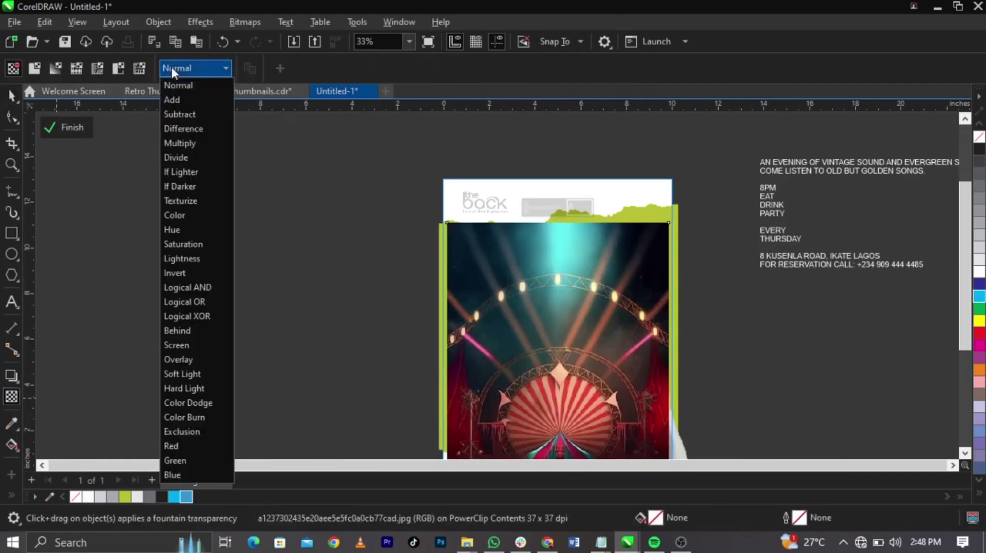
left_click(199, 361)
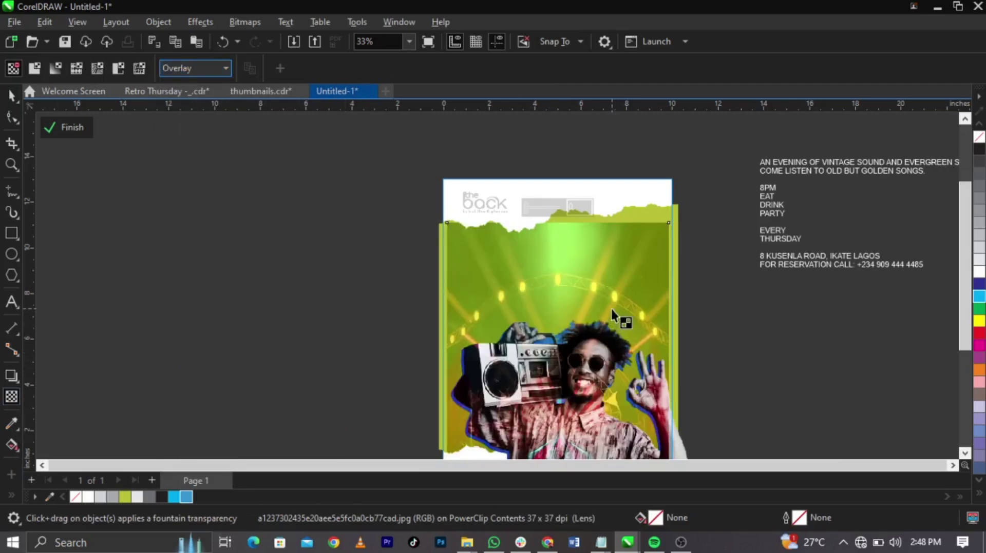
left_click(234, 20)
mouse_move(267, 146)
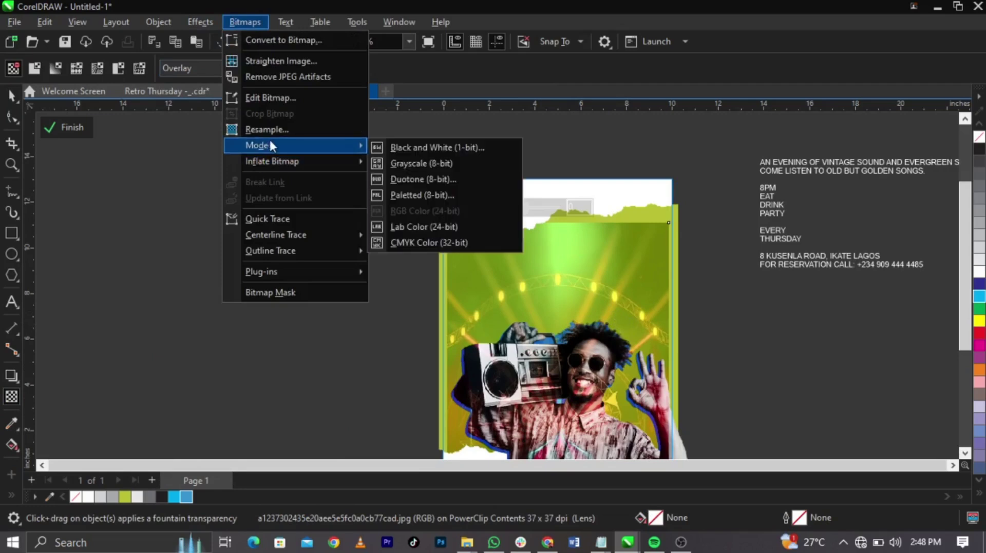
left_click(393, 163)
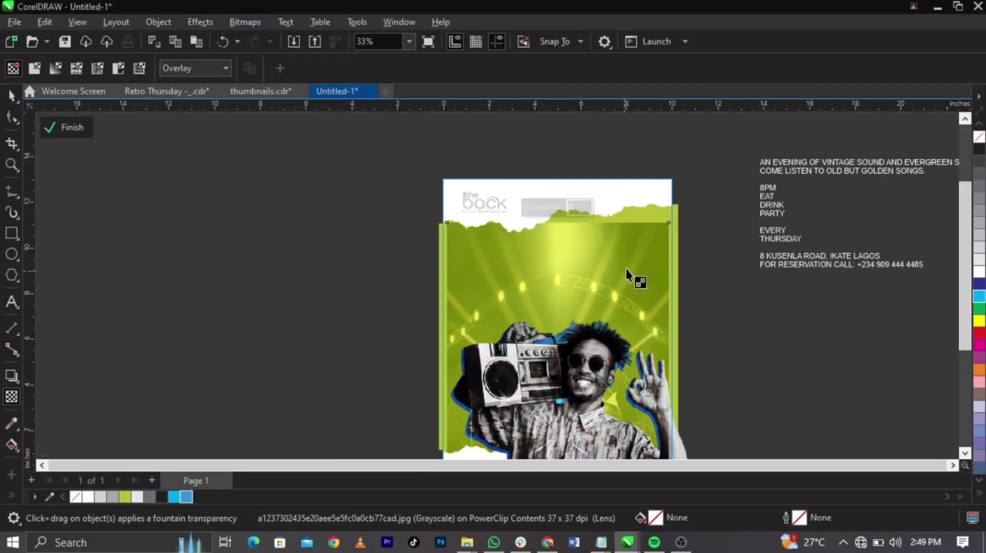
- Enlarge the stage image to about 10.6 by 18.38 inches, bring the man and blue silhouette in front of it, and finish editing the PowerClip
key("space")
left_click_drag(673, 218, 691, 198, "shift")
mouse_move(633, 257)
left_mouse_down()
mouse_move(633, 227)
mouse_move(632, 246)
left_mouse_up()
scroll(637, 251, "down", 3)
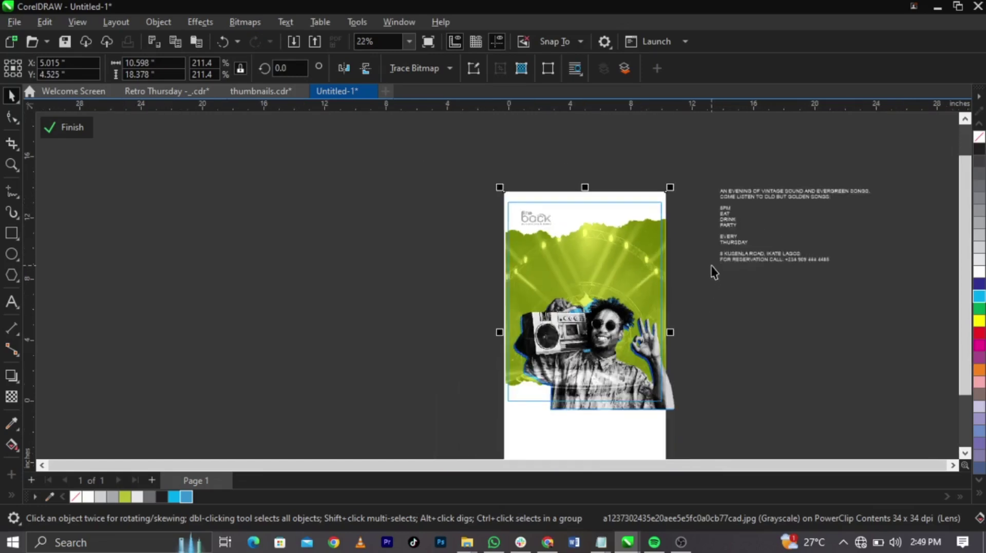
left_click_drag(711, 264, 797, 248)
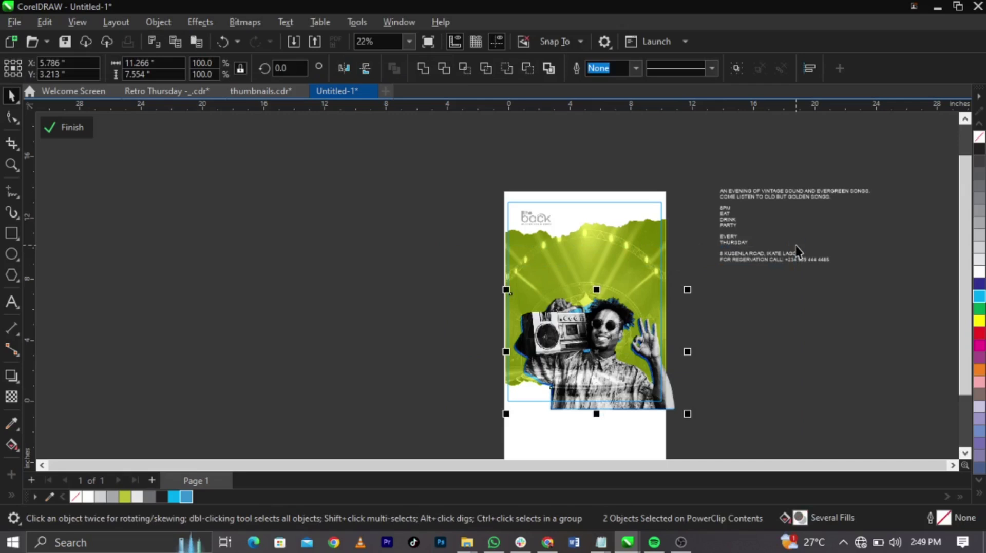
left_click(61, 134)
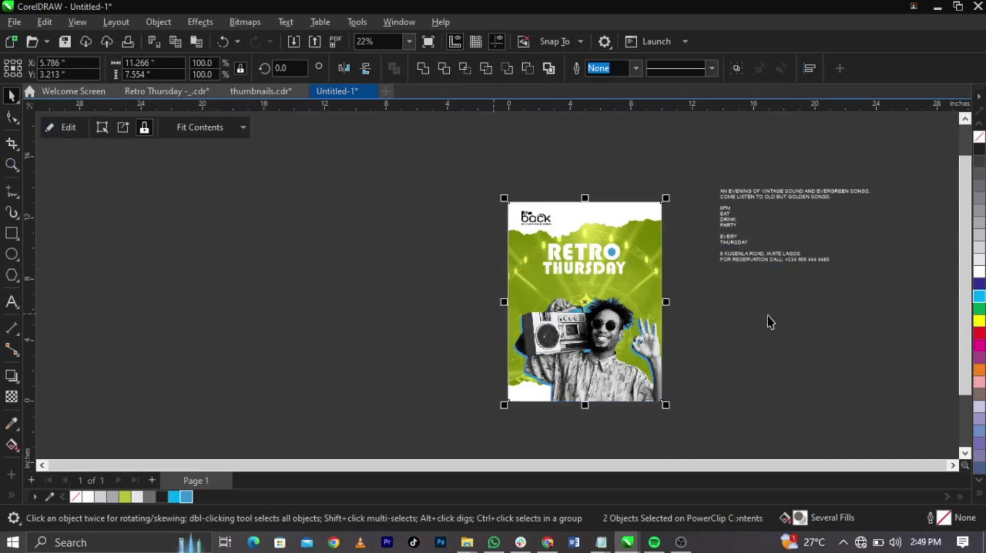
- Move the event details text block closer to the flyer's right edge
key("z")
left_click_drag(475, 177, 715, 394)
key("space")
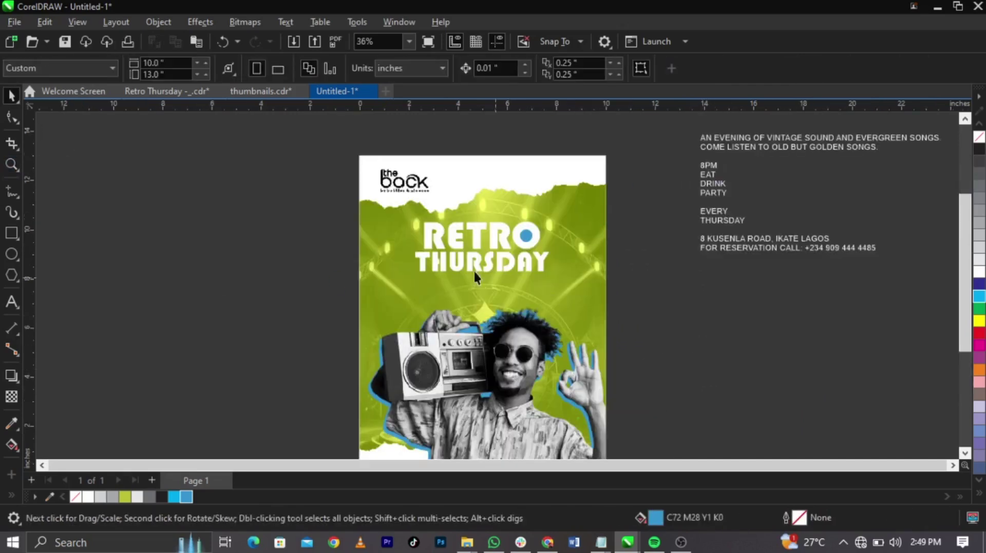
scroll(431, 255, "up", 2)
scroll(531, 247, "up", 1)
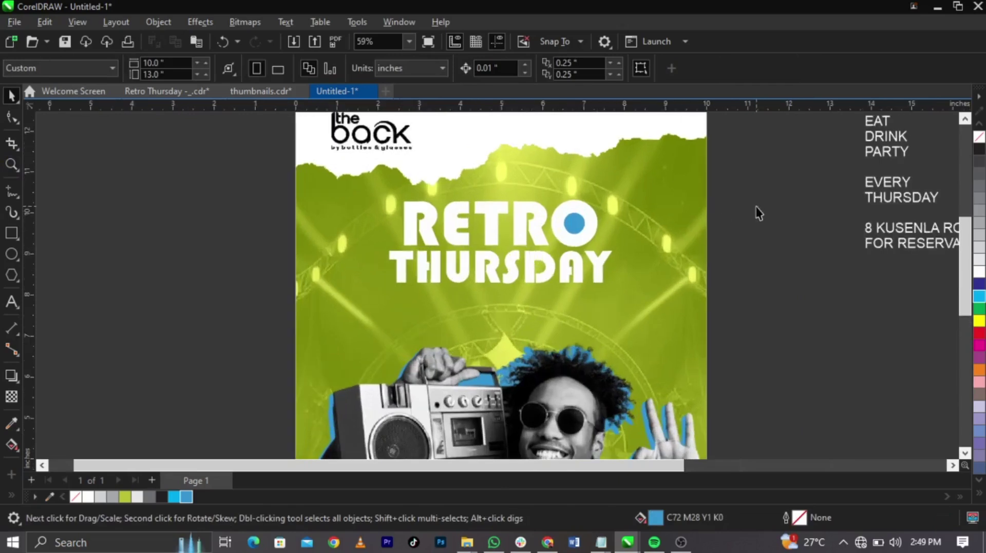
scroll(758, 213, "down", 5)
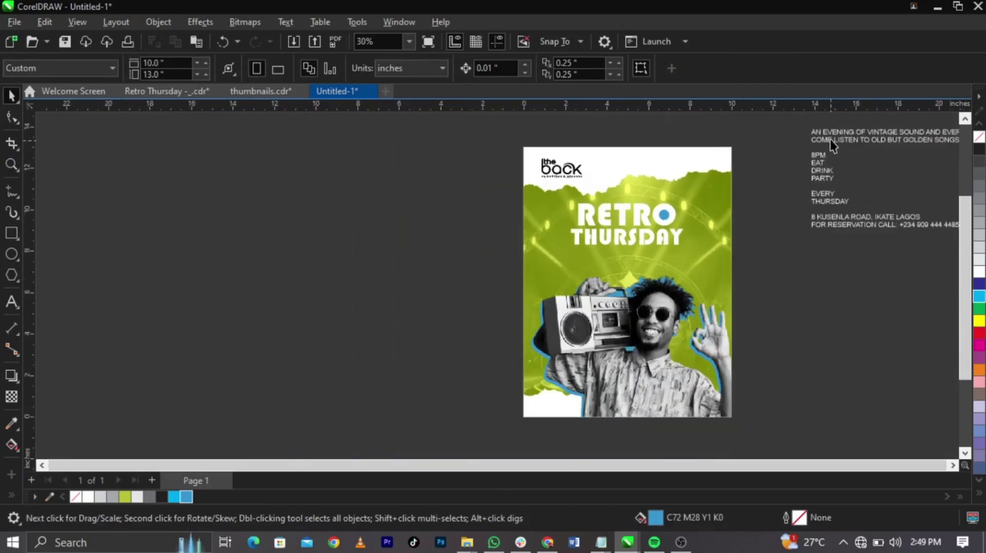
left_click_drag(830, 139, 916, 247)
- Cut the two tagline lines from the event details and paste them as separate text below THURSDAY
key("F8")
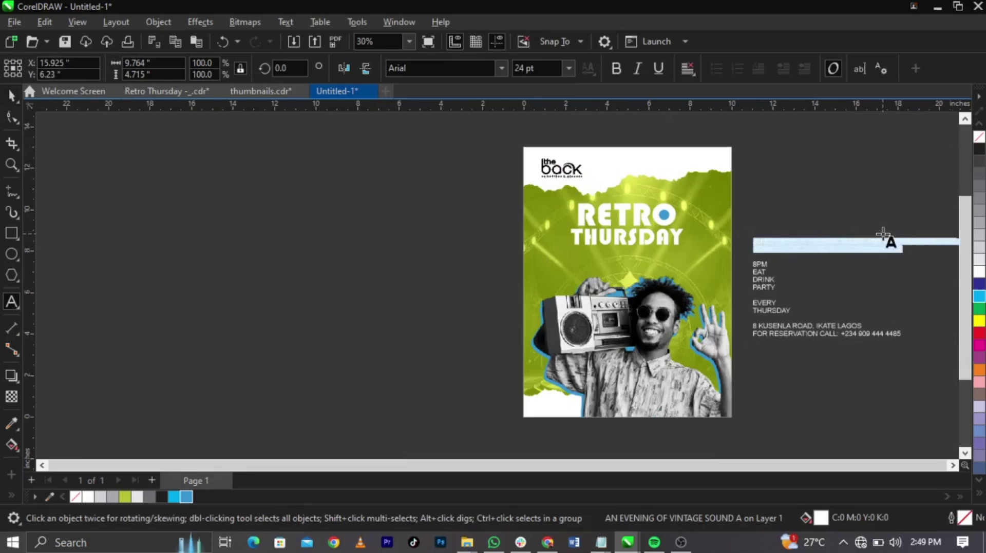
key("ctrl+x")
left_click(598, 253)
key("ctrl+v")
- Set the stage image's transparency inside the PowerClip to about 34 and finish editing the contents
key("F2")
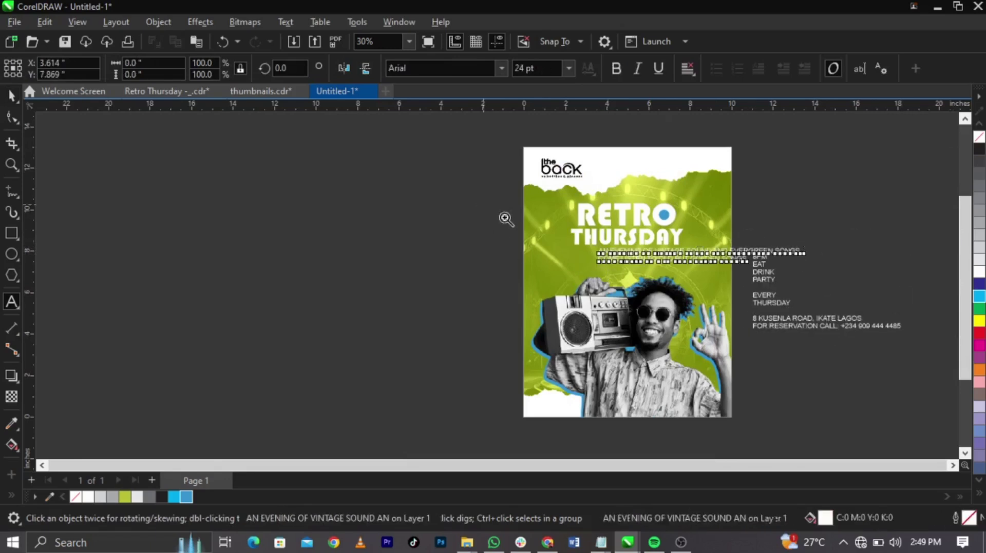
left_click_drag(485, 204, 819, 347)
scroll(628, 257, "down", 2)
double_click(354, 202)
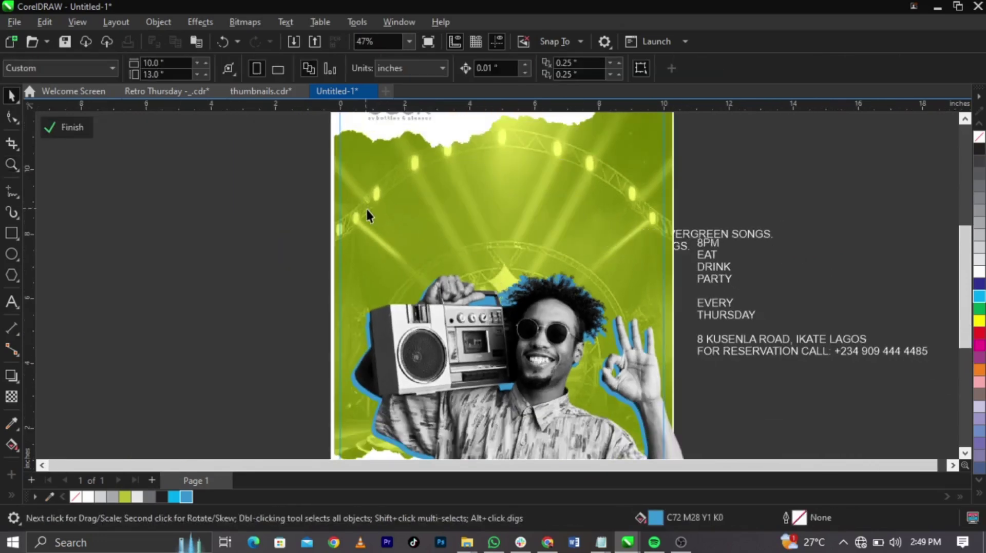
left_click(514, 206)
scroll(594, 172, "down", 1)
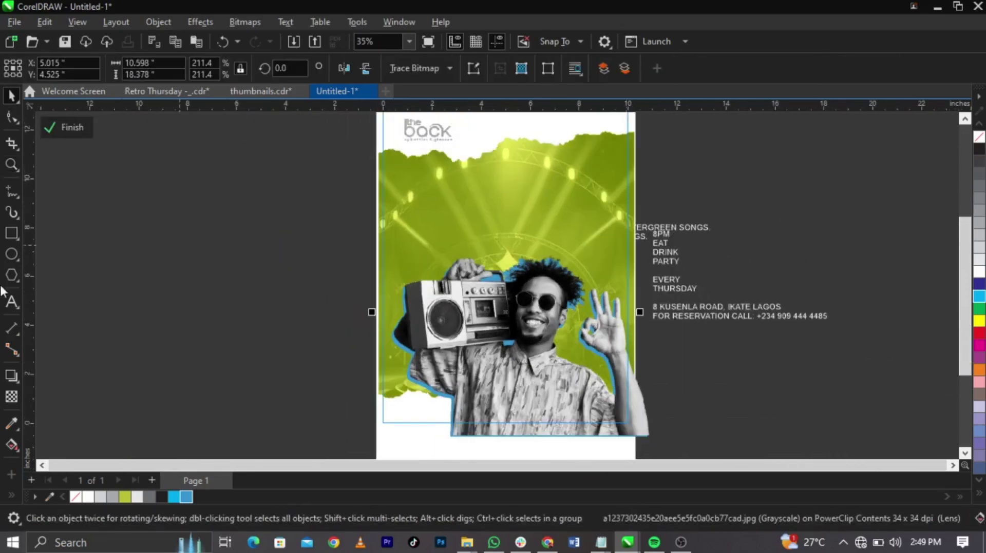
left_click(11, 397)
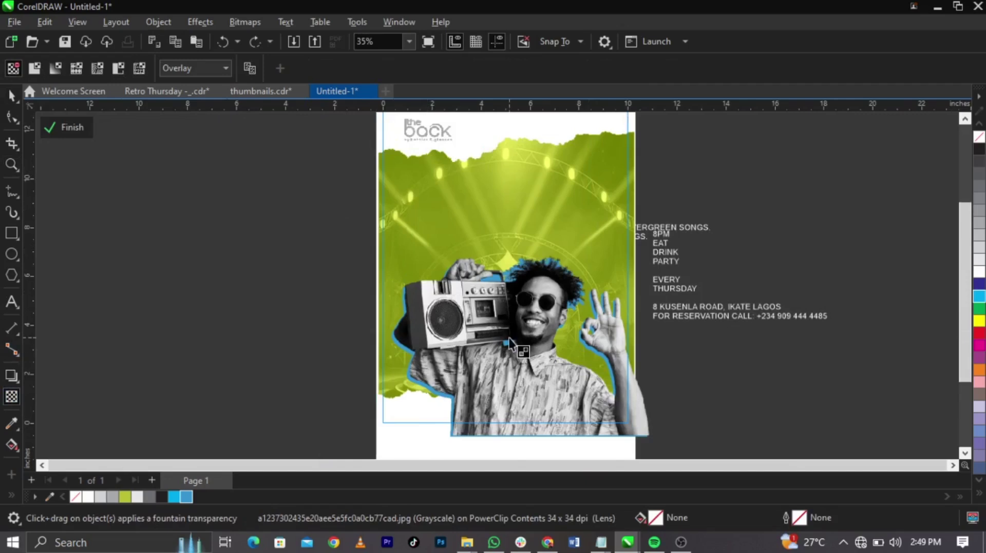
scroll(508, 338, "down", 1)
left_click(499, 199)
left_click(485, 155)
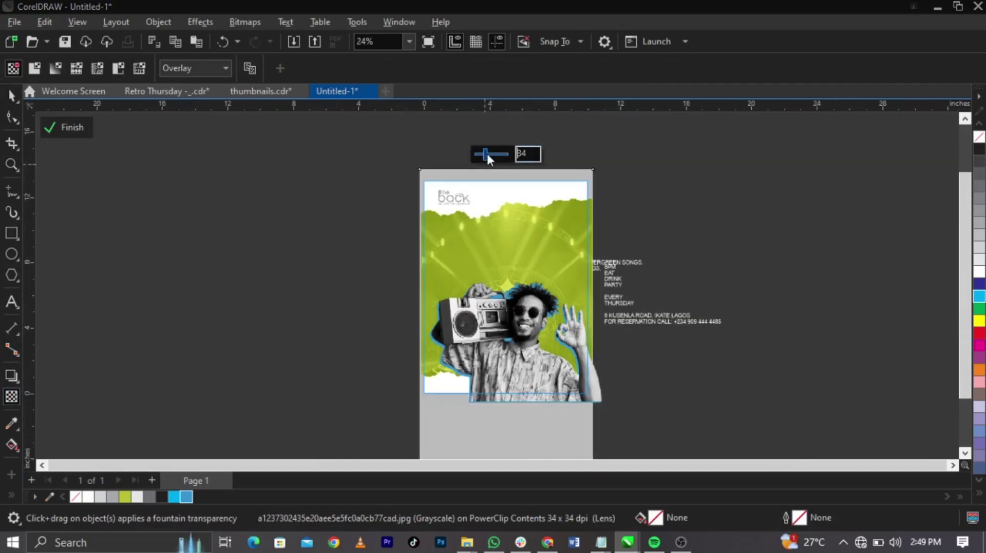
left_click(636, 196, "ctrl")
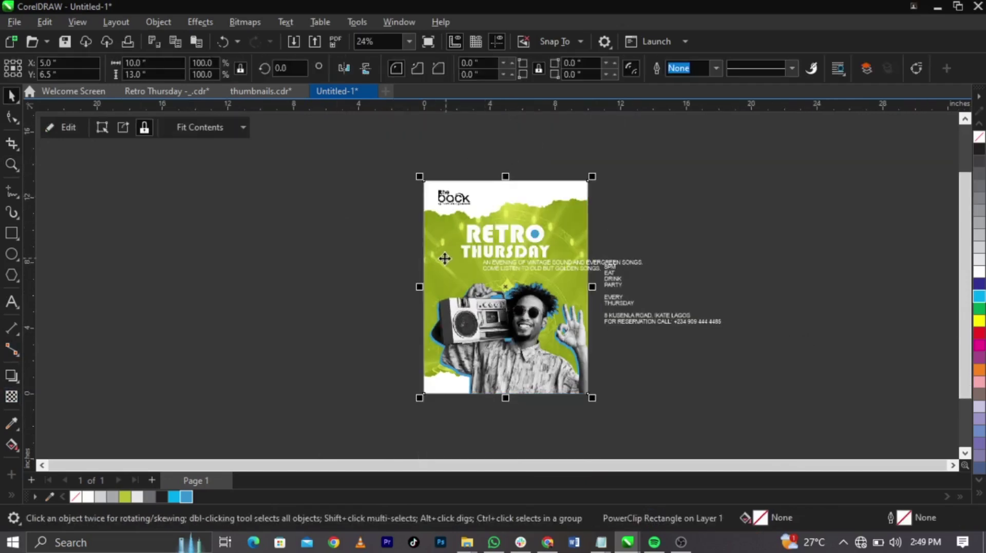
- Set the font of the two-line tagline below THURSDAY to Bristol-Medium
key("z")
left_click_drag(372, 191, 632, 346)
key("space")
key("Escape")
scroll(453, 284, "up", 2)
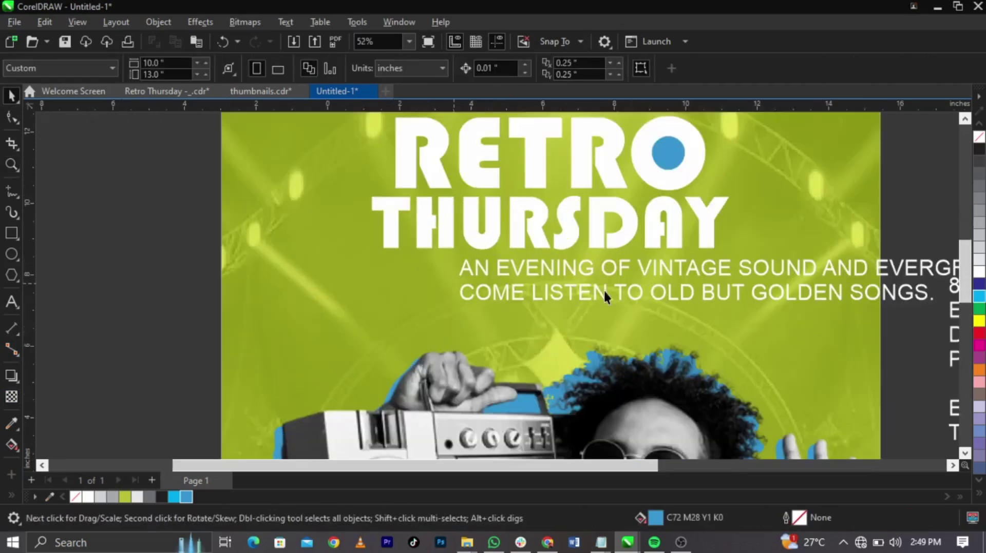
left_click(640, 294)
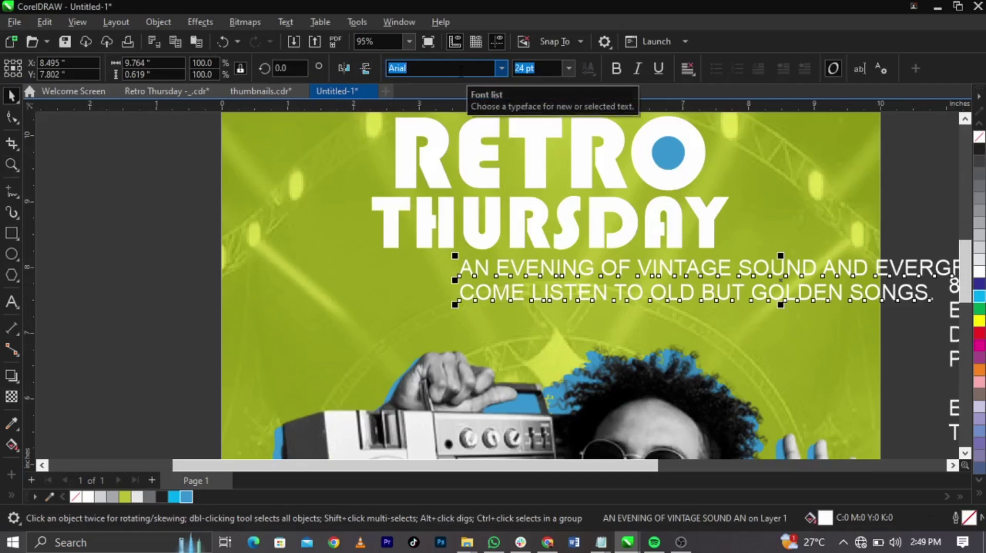
type("Bristol-Medium")
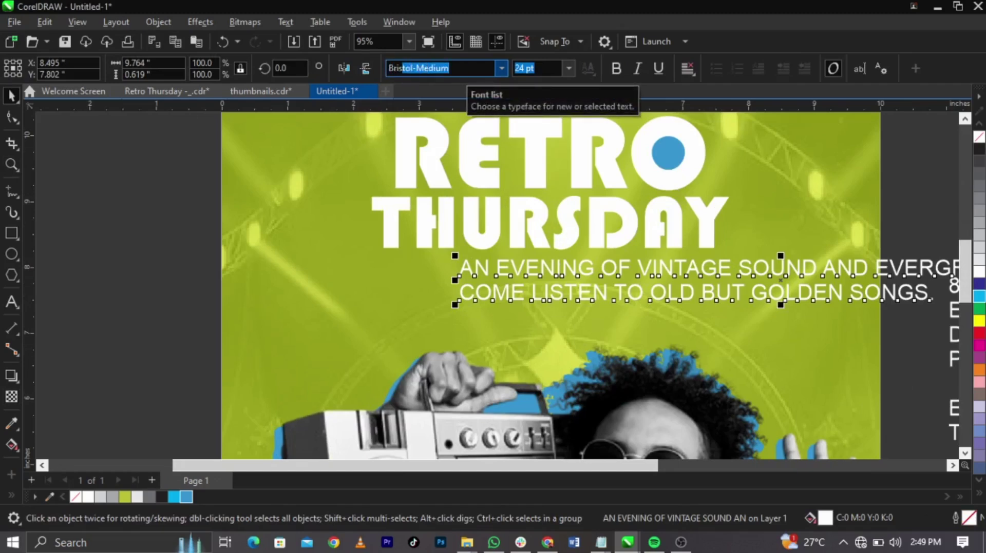
type("s")
key("Return")
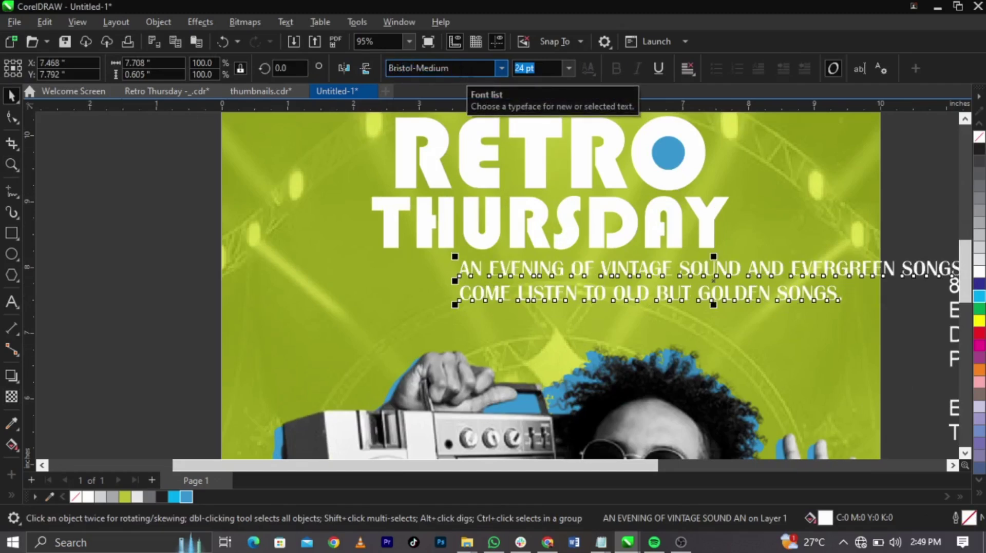
- Open the list of available fonts for the tagline
left_click(497, 67)
left_click(497, 68)
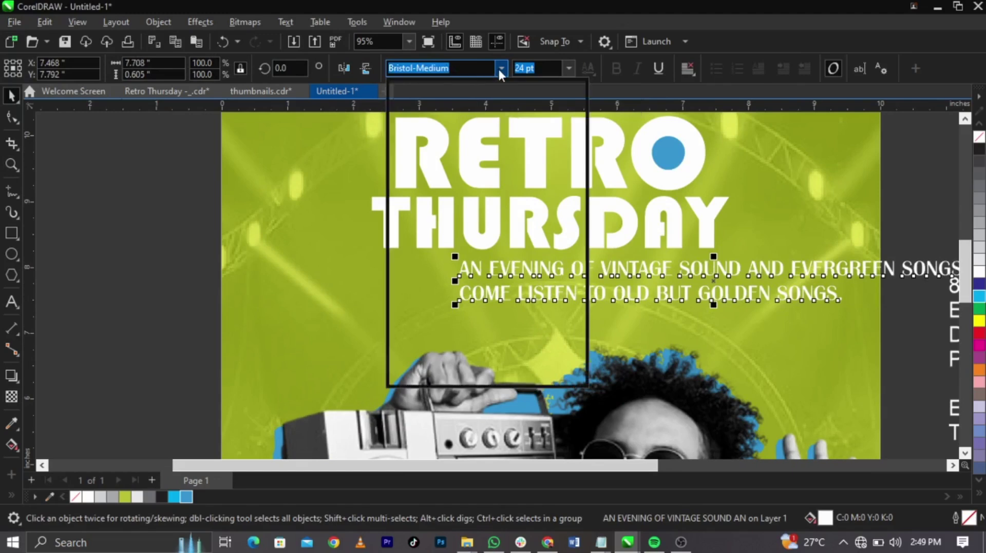
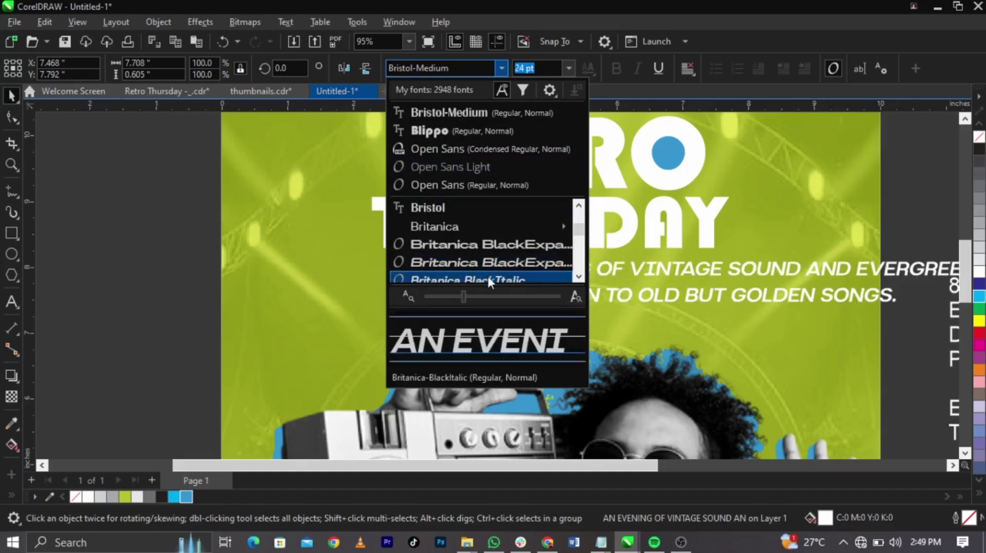
- Set the tagline's font to Britanica-BlackSemiExpanded and scale the text down to about 12.8 pt below THURSDAY
scroll(488, 277, "down", 1)
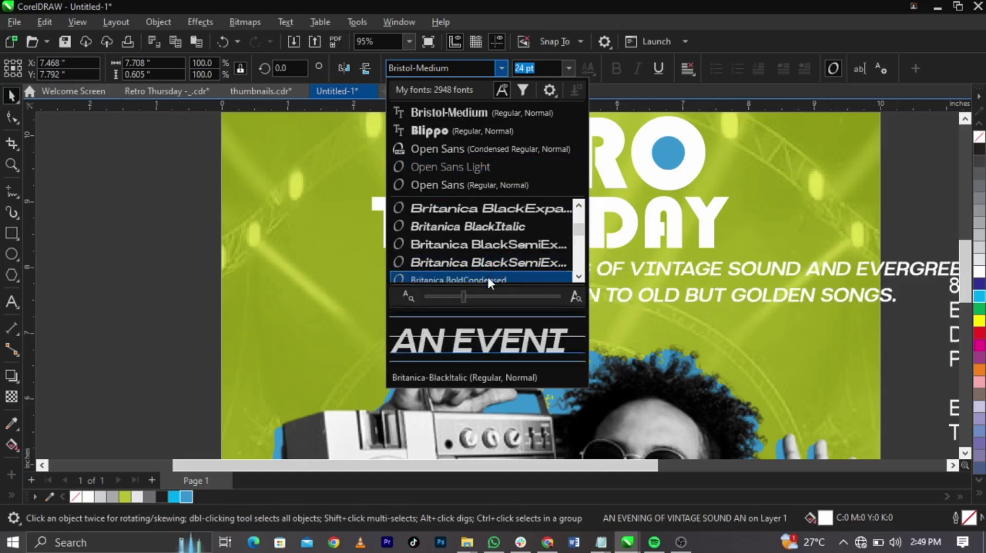
left_click(482, 244)
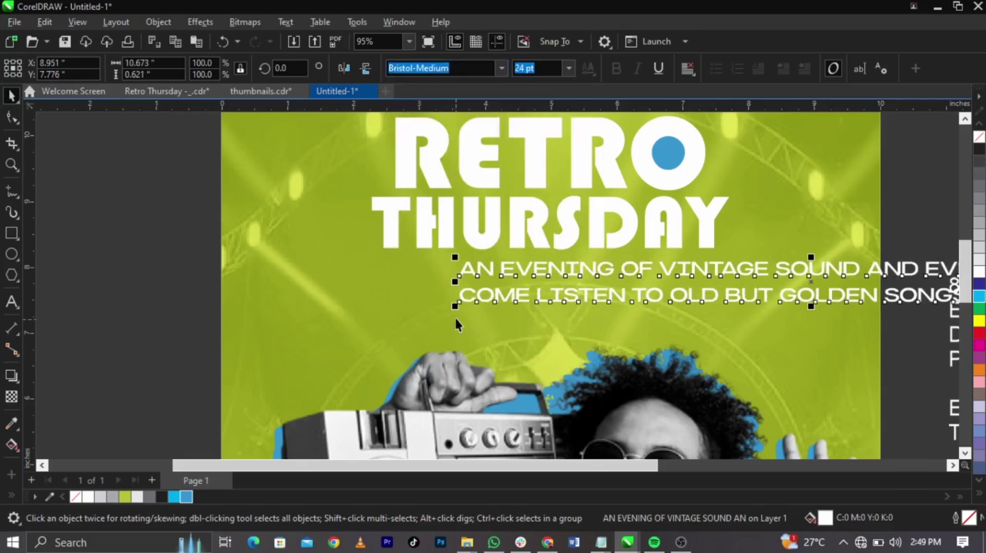
left_click_drag(452, 311, 455, 283)
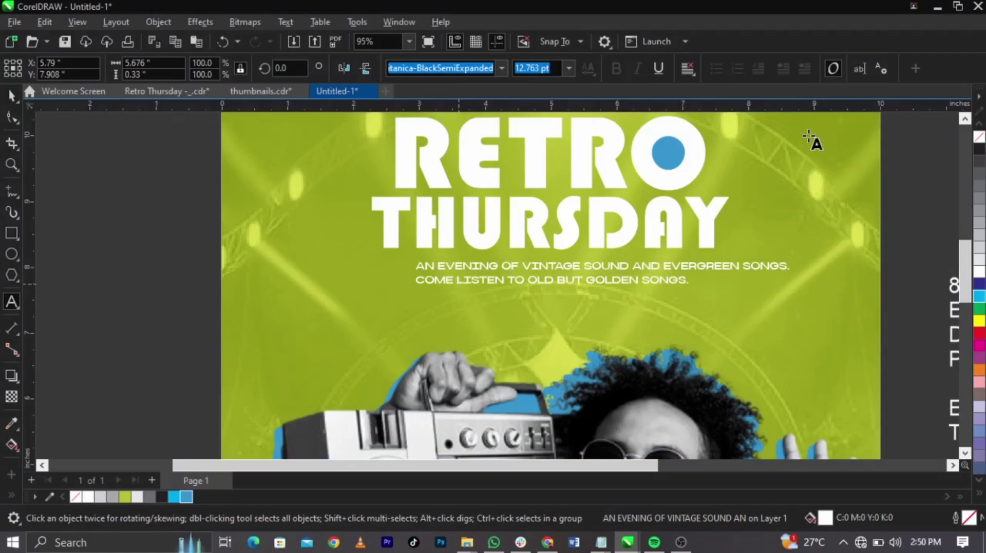
- Center-align the two tagline lines and fill the text with black
left_click(919, 210)
left_click(777, 264)
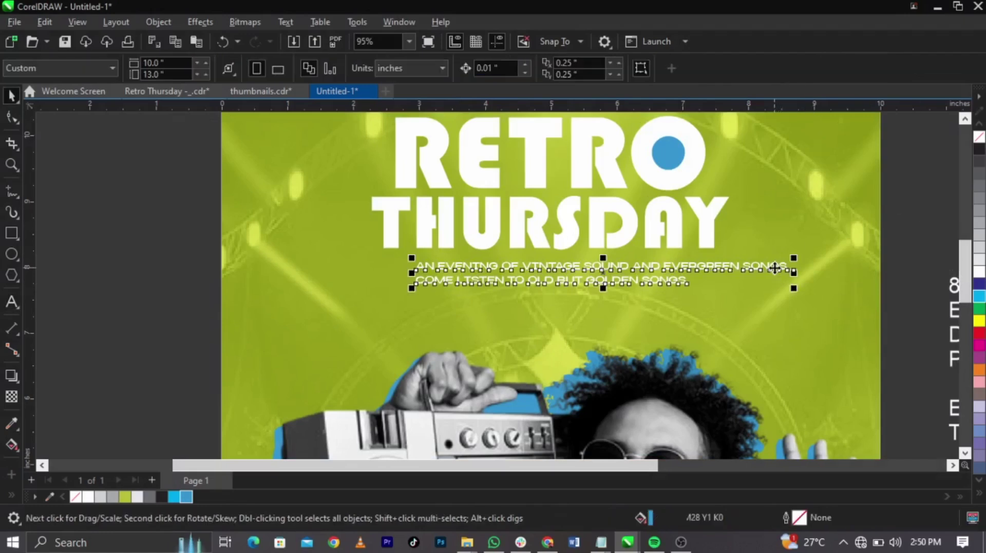
left_click(687, 68)
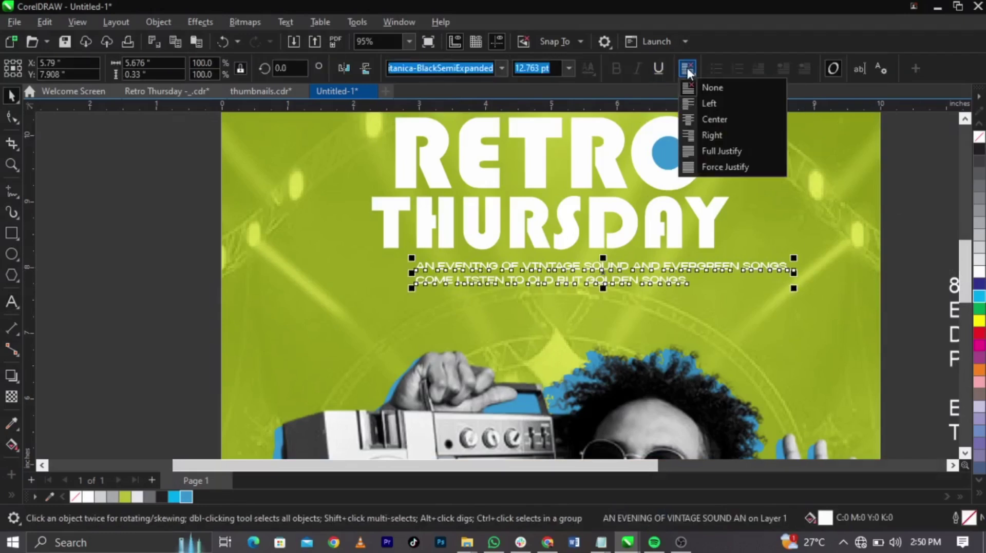
left_click(701, 120)
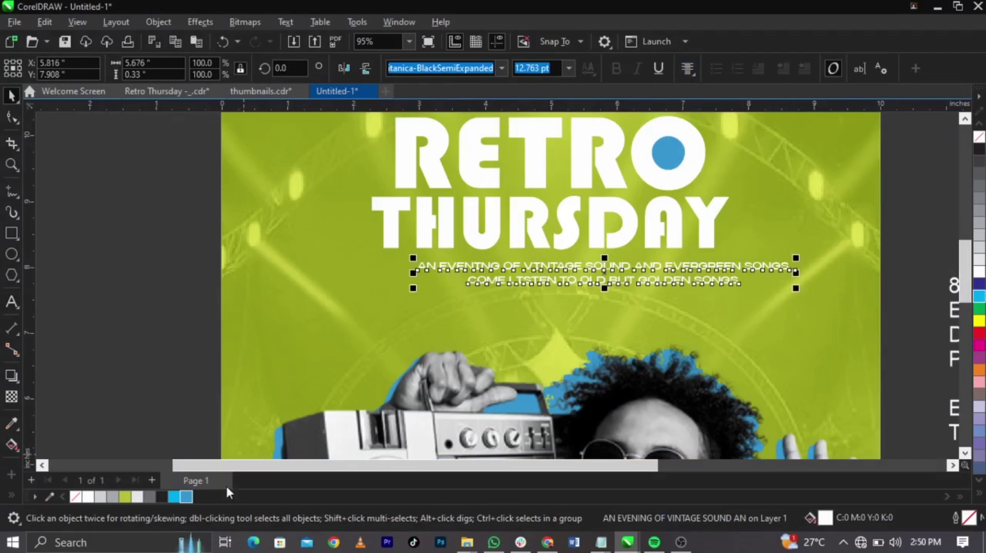
left_click(162, 498)
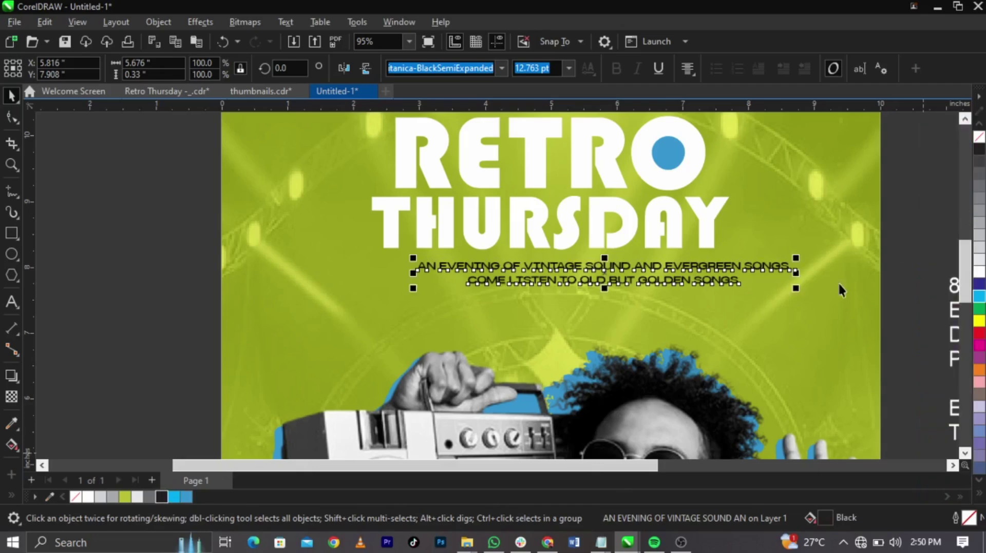
left_click(923, 323)
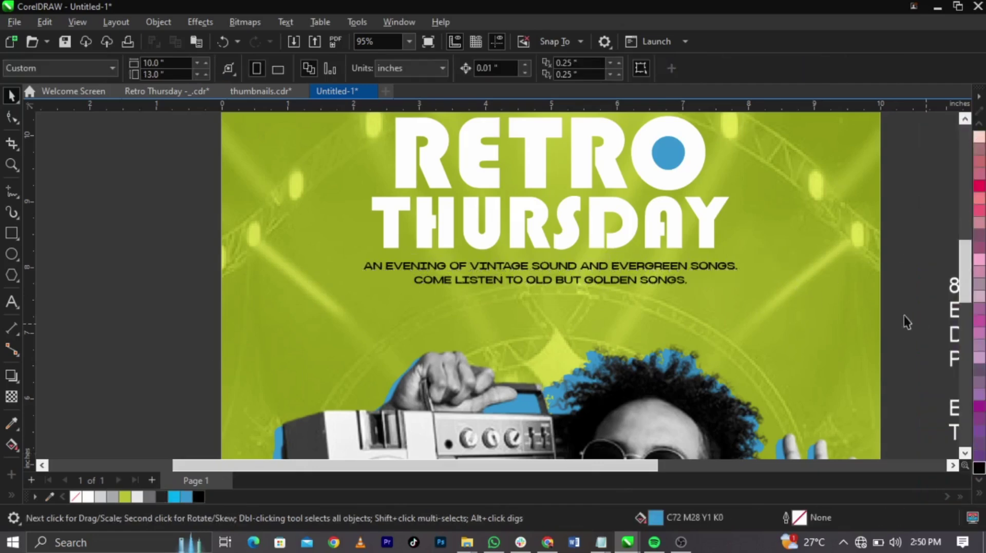
- Scale the tagline down to about 11.6 pt and move it slightly lower beneath THURSDAY
scroll(707, 267, "up", 2)
left_click(720, 269)
left_click_drag(756, 297, 728, 309)
left_click_drag(707, 276, 707, 290)
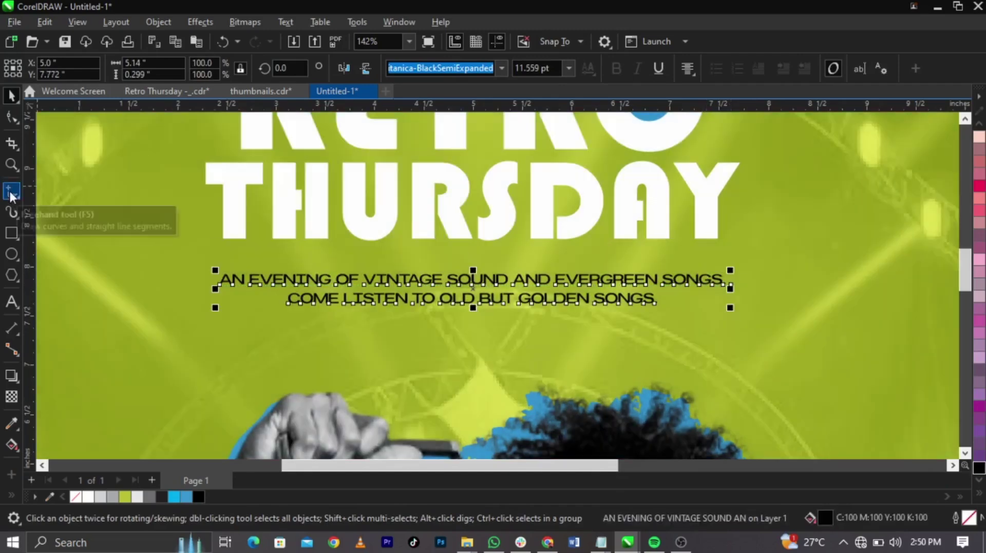
- Draw a straight horizontal line about 5.13 inches wide above the tagline, outline it white and place a copy below the tagline
left_click(11, 194)
left_click(221, 264)
left_click(381, 264)
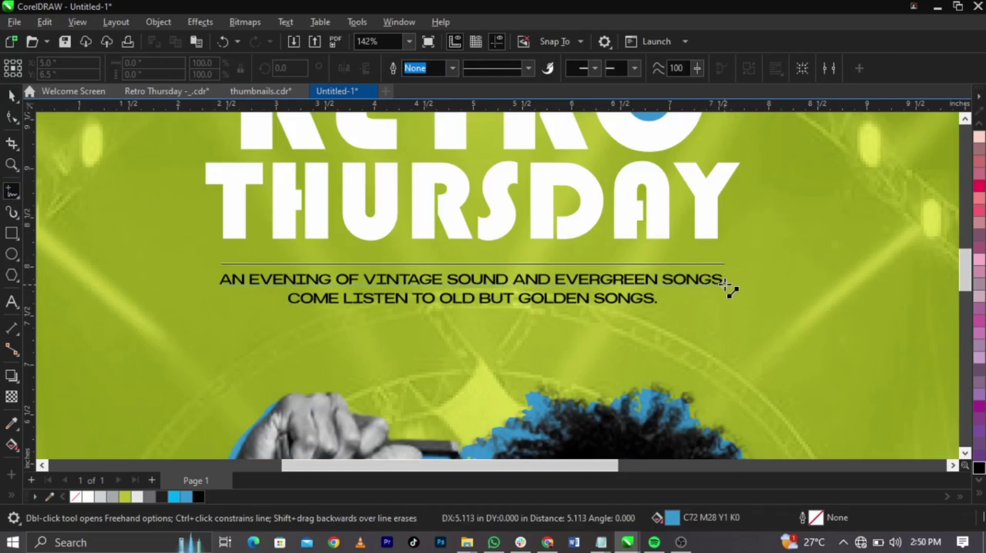
left_click(729, 289, "ctrl")
key("space")
right_click(137, 496)
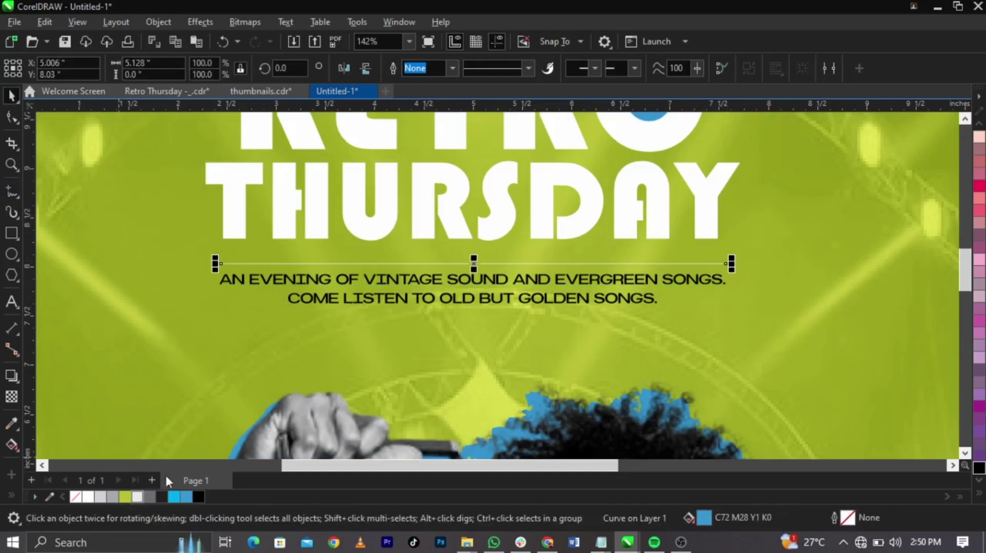
right_click(89, 497)
left_click_drag(487, 265, 488, 319)
scroll(721, 252, "down", 2)
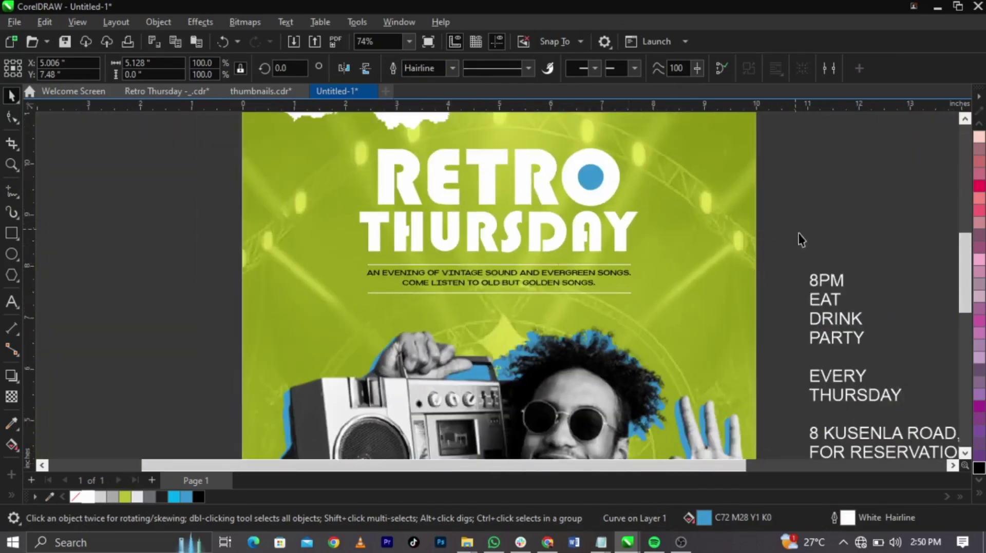
- Scale the title, blue circle, tagline and both lines together to about 107% and move them slightly lower
left_click_drag(799, 233, 298, 323)
left_click_drag(832, 136, 349, 334)
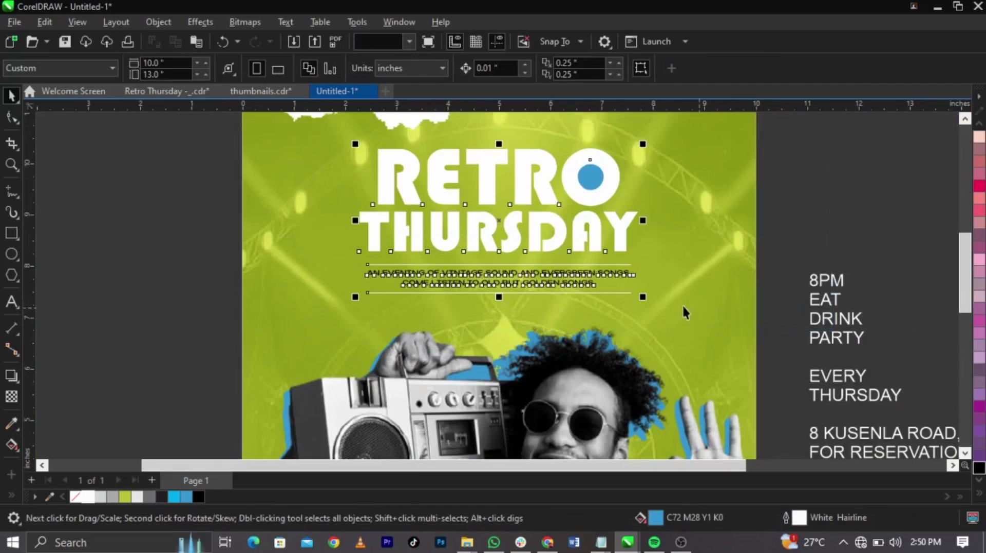
left_click_drag(646, 301, 654, 313)
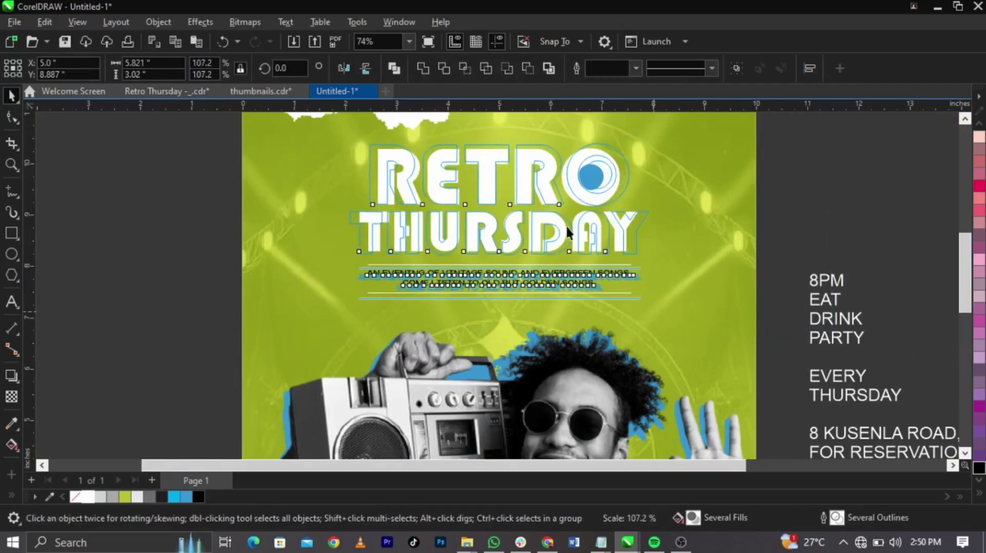
scroll(569, 234, "up", 1)
left_click_drag(566, 226, 565, 236)
scroll(472, 289, "down", 3)
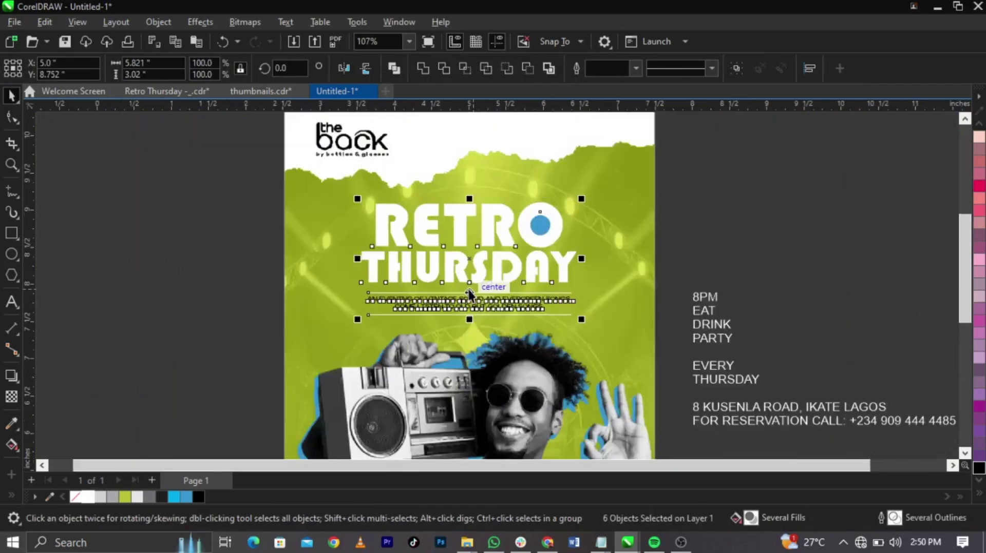
left_click(732, 268)
- Cut EAT, DRINK, PARTY from the event details and paste them as separate text beside the title near the flyer's right edge
scroll(668, 308, "up", 2)
left_click(629, 328)
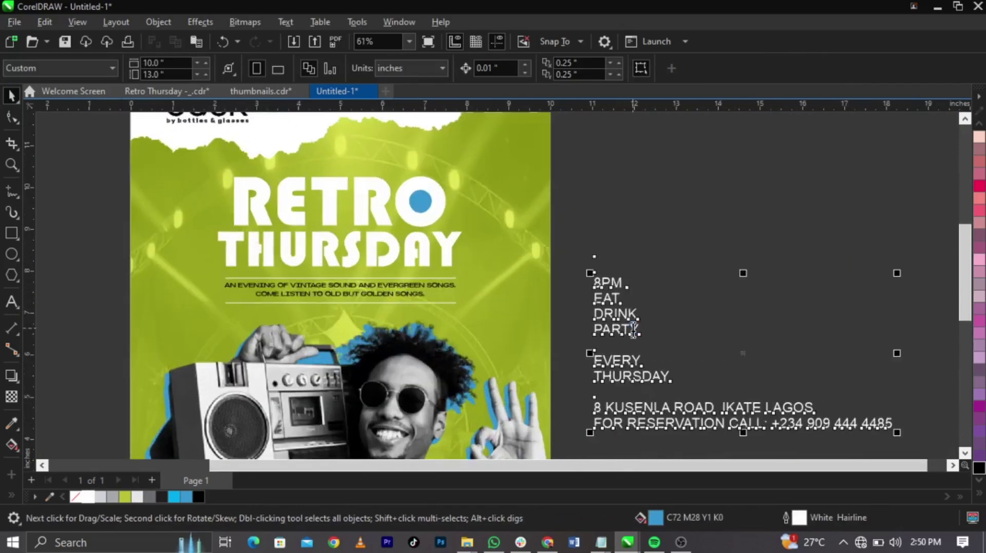
double_click(639, 333)
left_click_drag(639, 334, 587, 299)
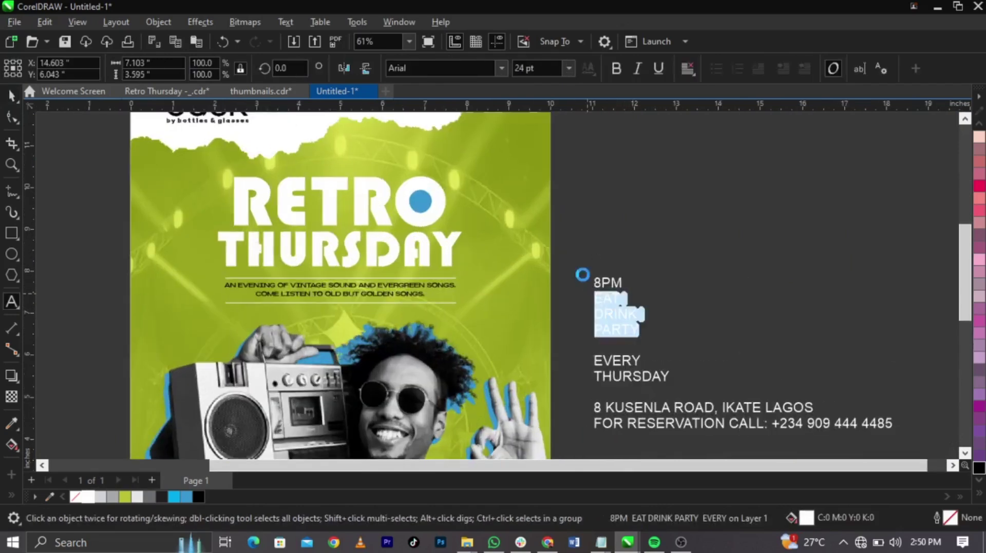
key("ctrl+x")
left_click(503, 251)
key("ctrl+v")
- Set the EAT DRINK PARTY text to Agency FB, enlarge it to about 43 pt and move it lower beside the tagline
scroll(504, 258, "up", 2)
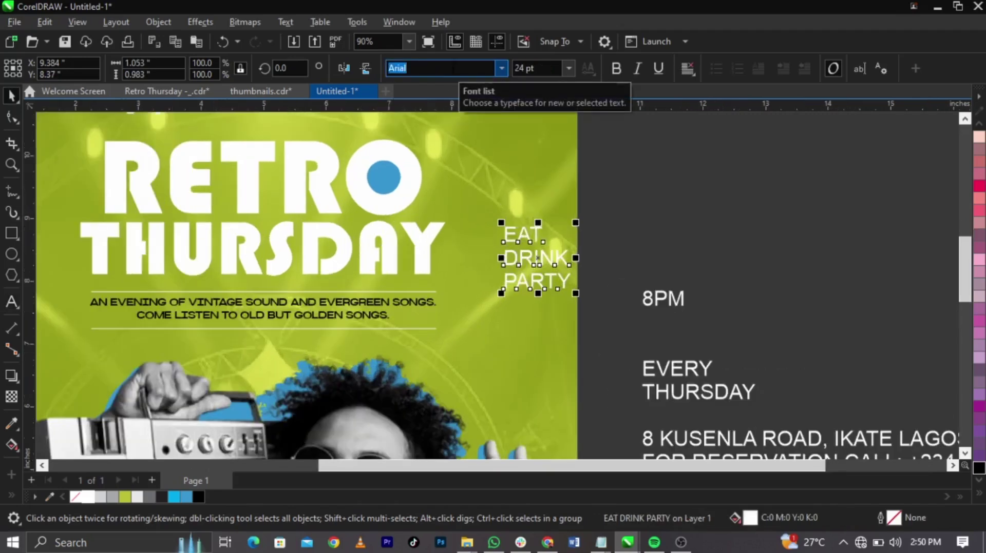
type("AGe")
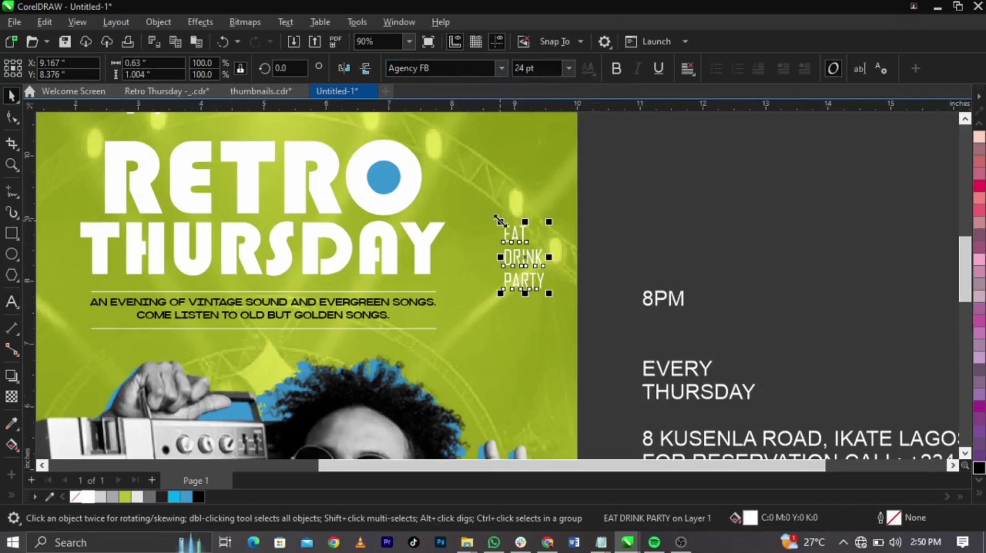
left_click_drag(501, 222, 468, 172)
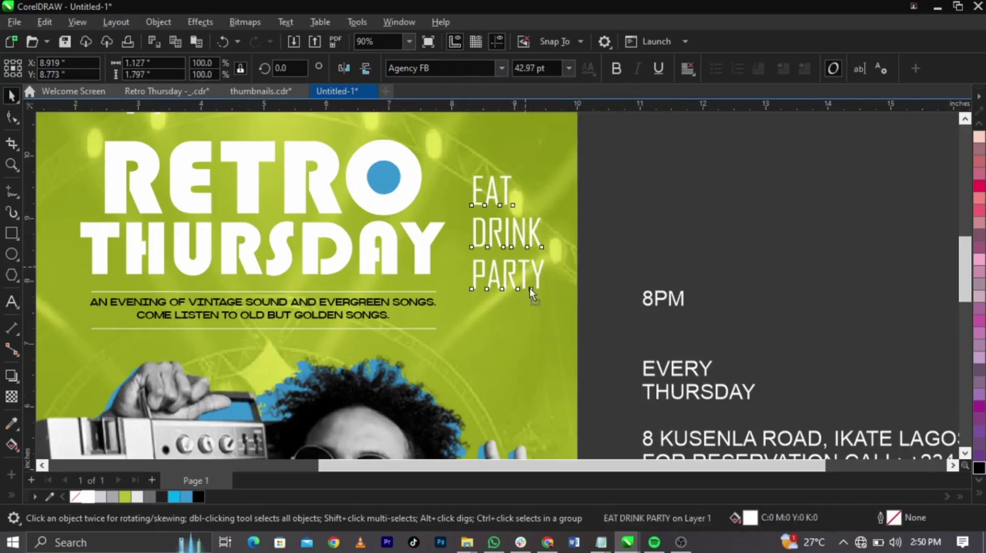
left_click_drag(528, 288, 528, 309)
left_click(772, 229)
scroll(774, 229, "down", 2)
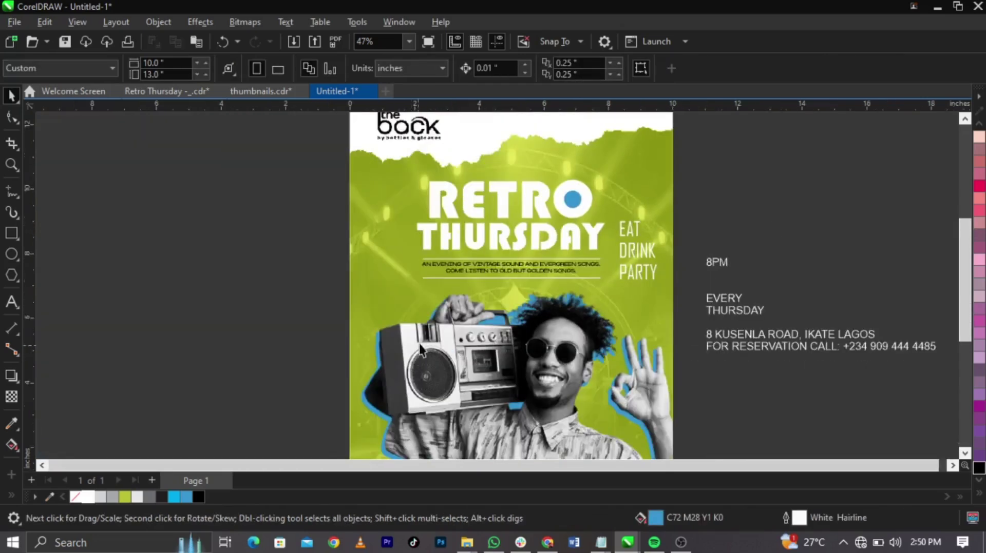
- Make the EAT DRINK PARTY text bold, tighten its line spacing and scale it down to about 40 pt
scroll(420, 349, "up", 1)
left_click(728, 251)
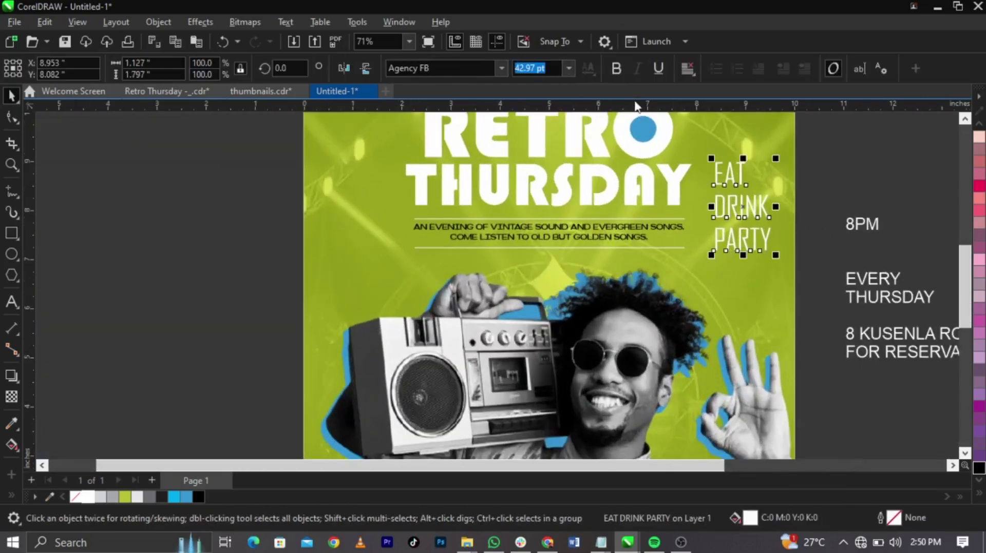
left_click(617, 72)
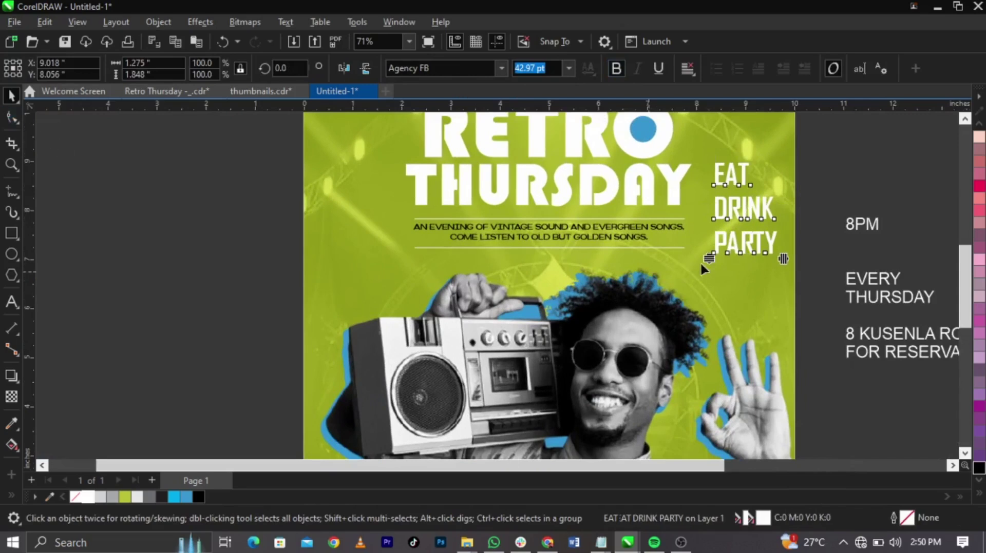
key("F10")
left_click_drag(706, 250, 711, 246)
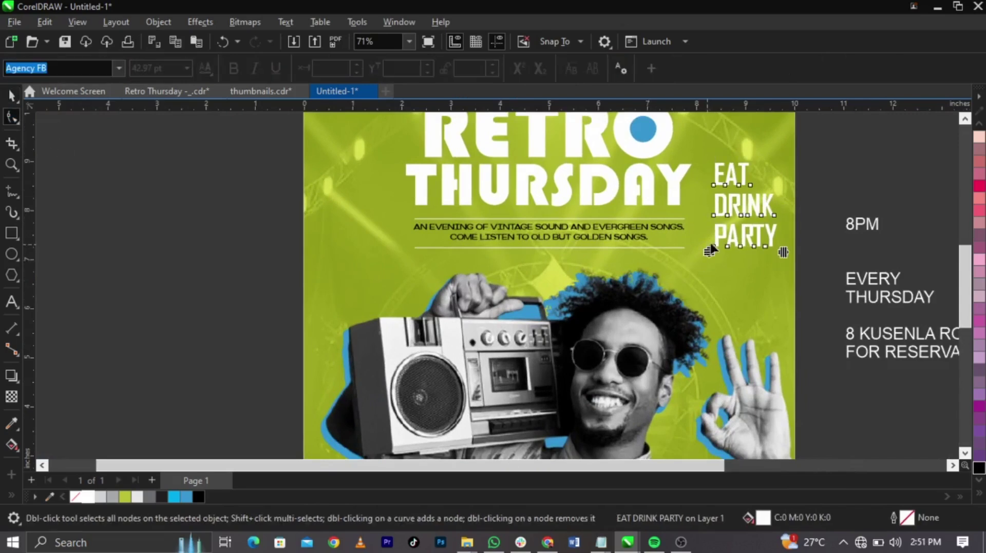
key("space")
left_click_drag(782, 252, 769, 242)
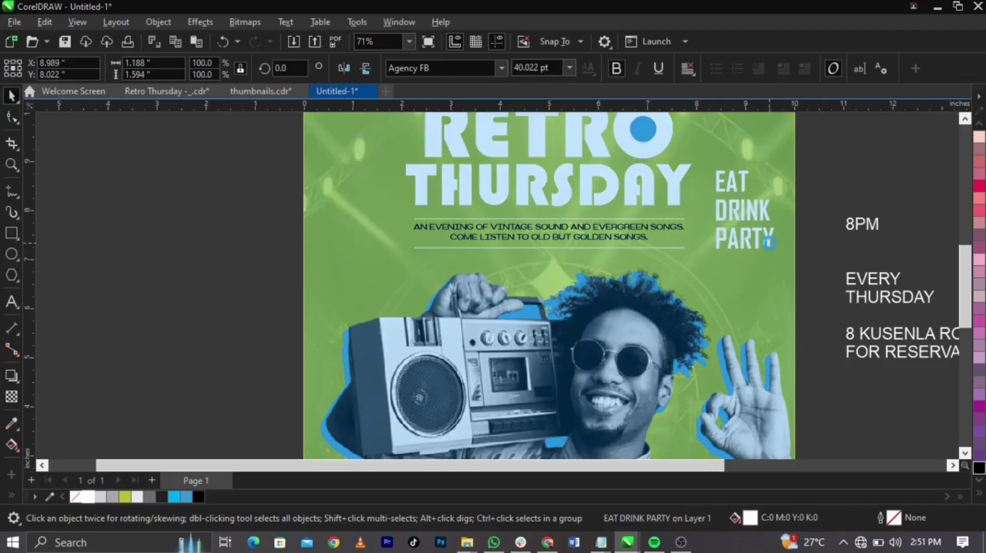
- Cut EVERY THURSDAY from the event details and paste it as separate text outside the flyer's left edge
left_click(881, 304)
double_click(933, 300)
left_click_drag(933, 301, 848, 270)
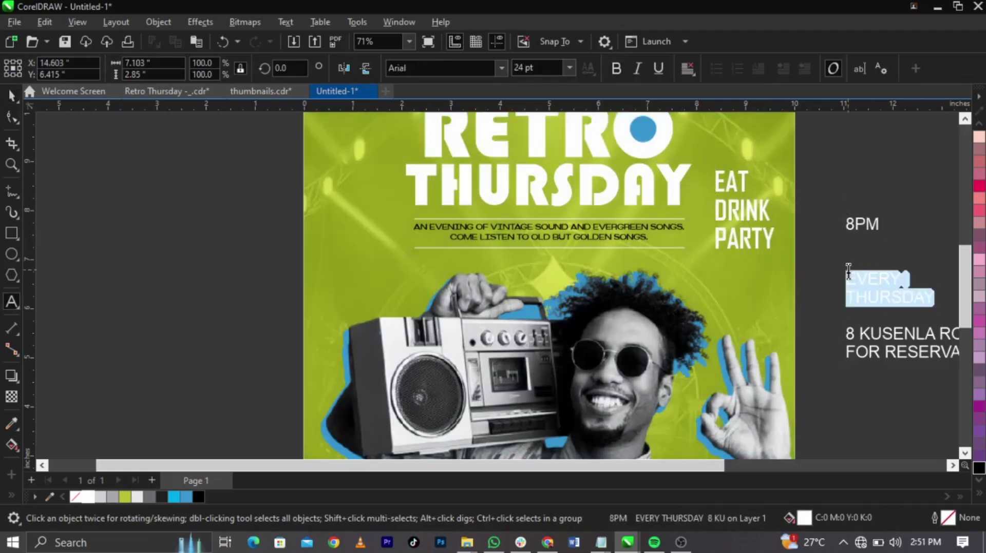
key("ctrl+x")
left_click(182, 242)
key("ctrl+v")
key("ctrl+space")
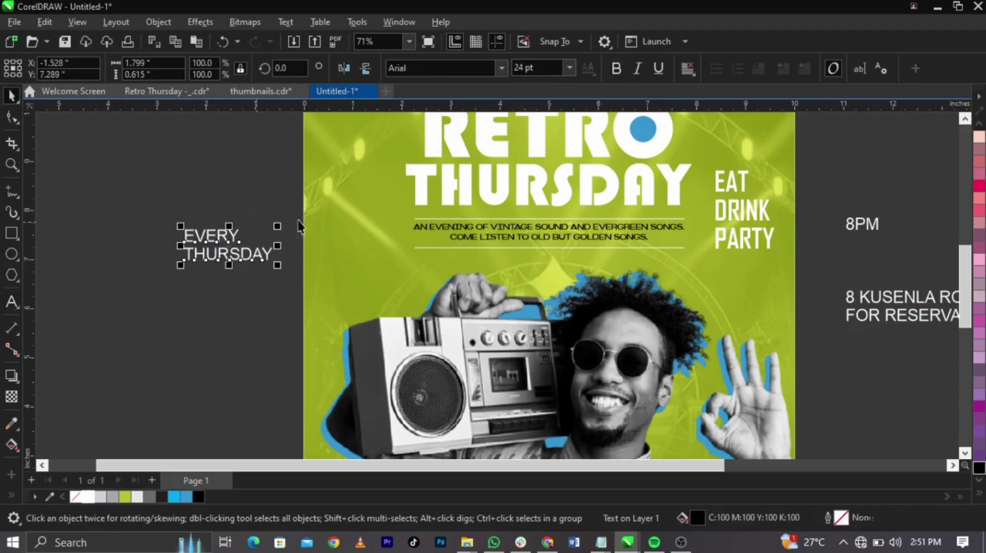
- Duplicate the EAT DRINK PARTY text to the left of the title and replace its wording with EVERY THUR on two lines
left_click_drag(764, 241, 389, 251)
double_click(384, 230)
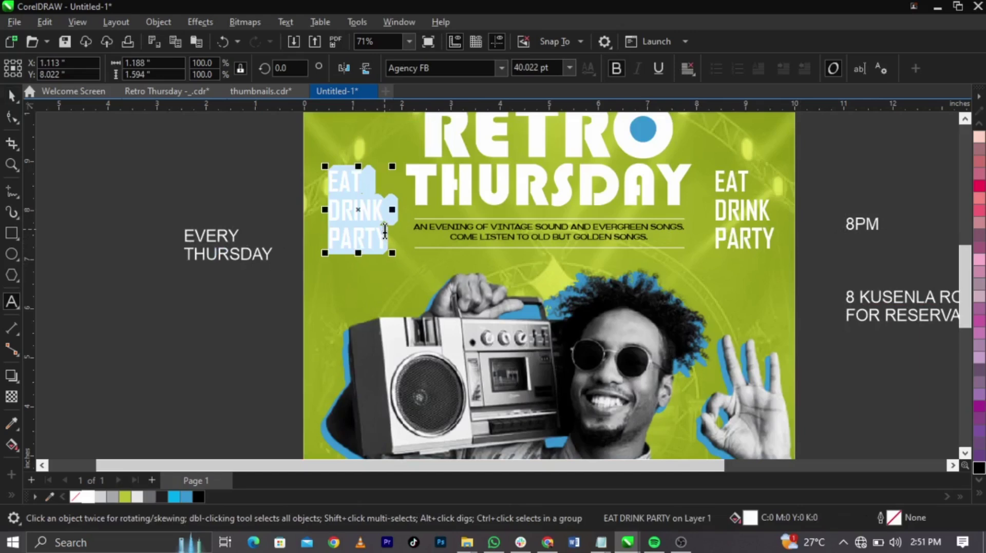
type("EVERY")
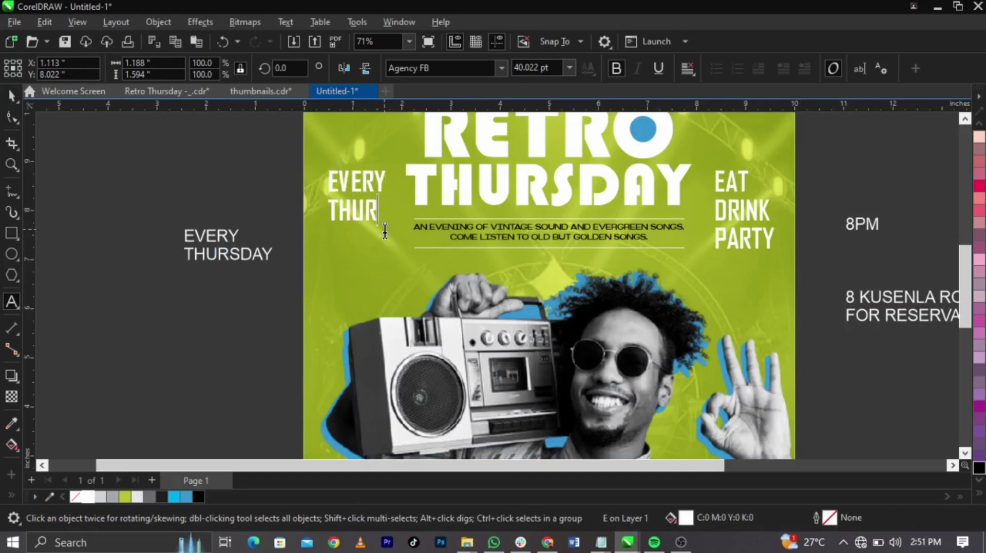
key("ctrl+space")
scroll(324, 195, "up", 2)
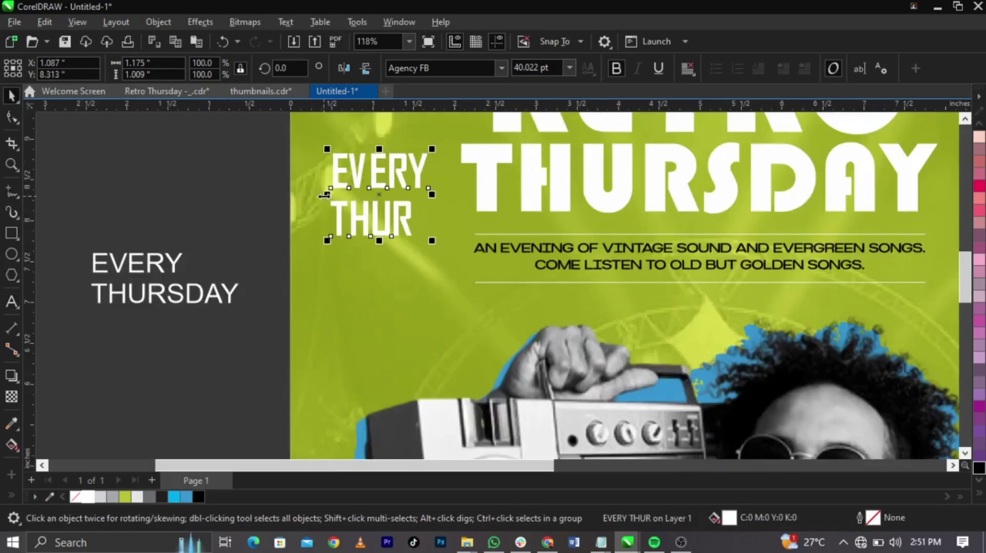
left_click_drag(361, 220, 358, 223)
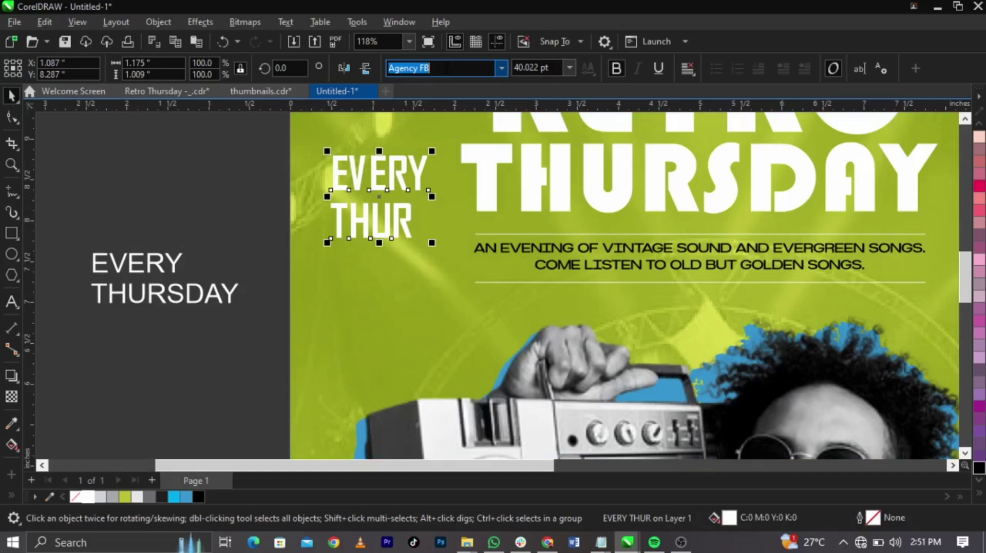
- Try the Bebas font on the EVERY THUR text and undo the font change
type("Bebas")
key("Return")
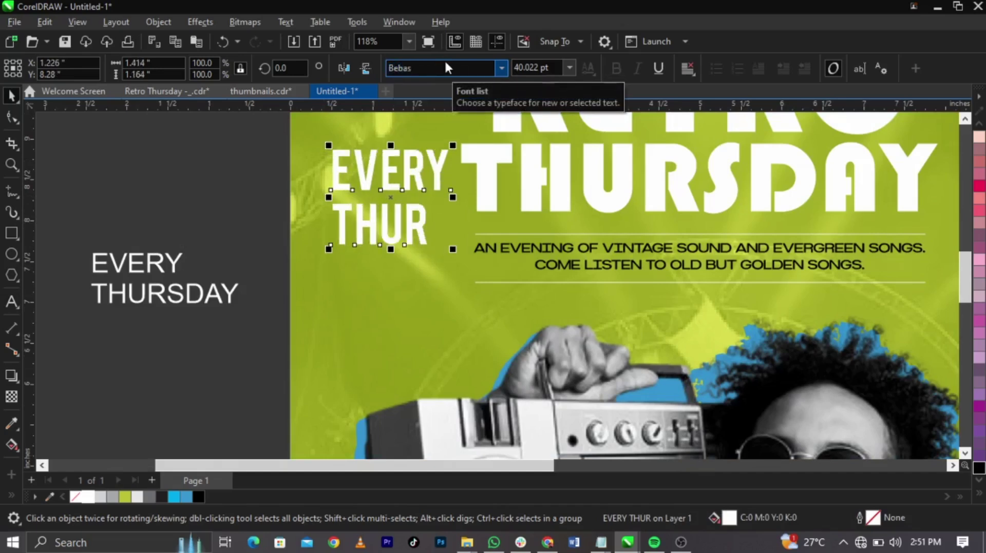
key("ctrl+z")
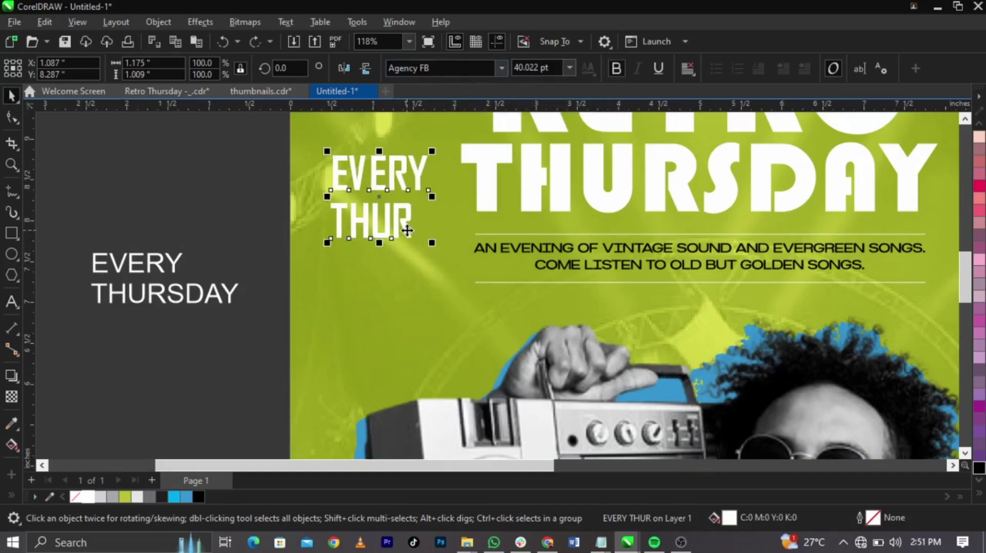
- Lower the EVERY THUR text to sit beside the tagline and delete the spare EVERY THURSDAY text outside the flyer
left_click_drag(407, 231, 397, 256)
scroll(395, 227, "down", 4)
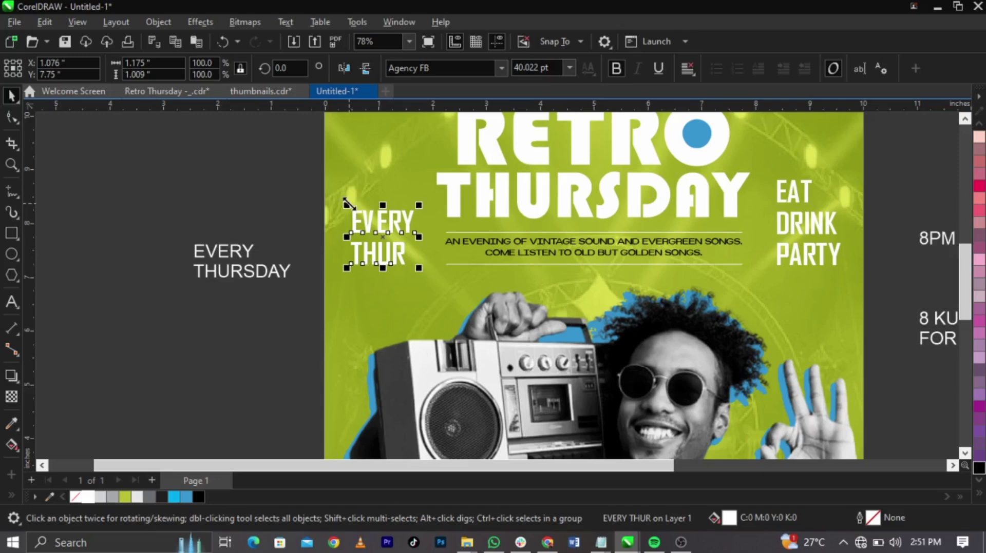
left_click(260, 253)
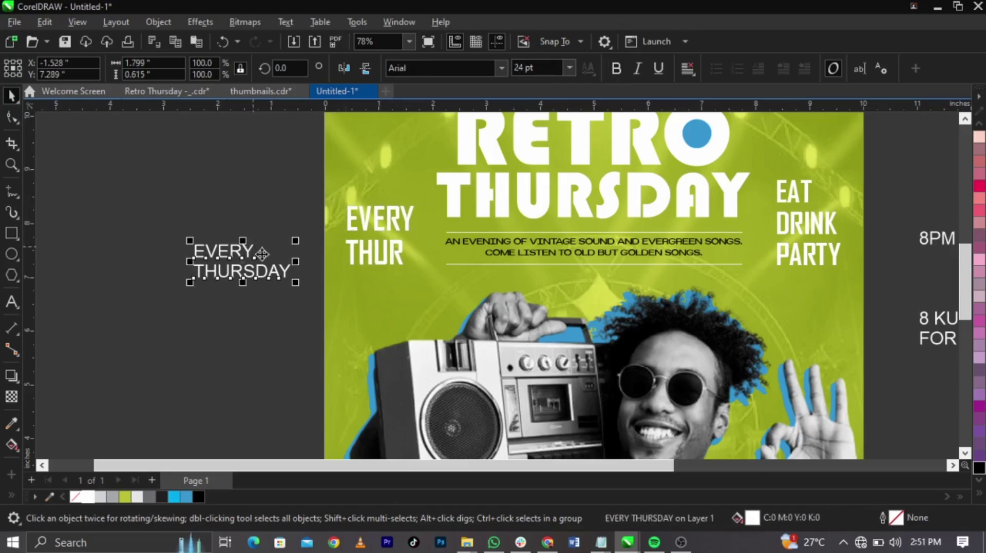
key("Escape")
scroll(478, 211, "down", 3)
- Move the remaining event details text down beside the flyer's lower right edge
key("z")
left_click_drag(311, 142, 809, 451)
key("space")
left_click_drag(750, 266, 729, 427)
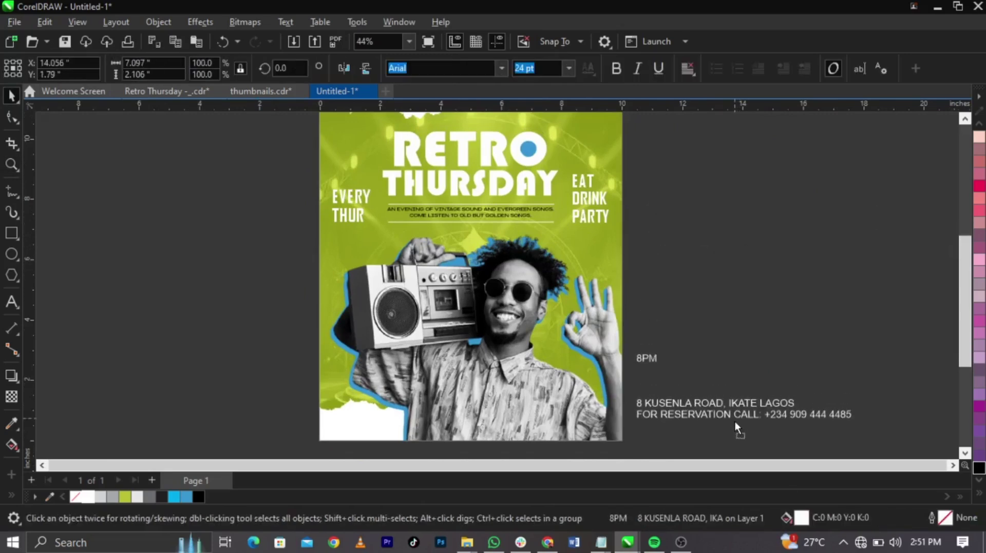
- Draw a bar about 7.56 by 0.59 in across the flyer's lower part, filled white with no outline
key("z")
left_click_drag(242, 318, 681, 449)
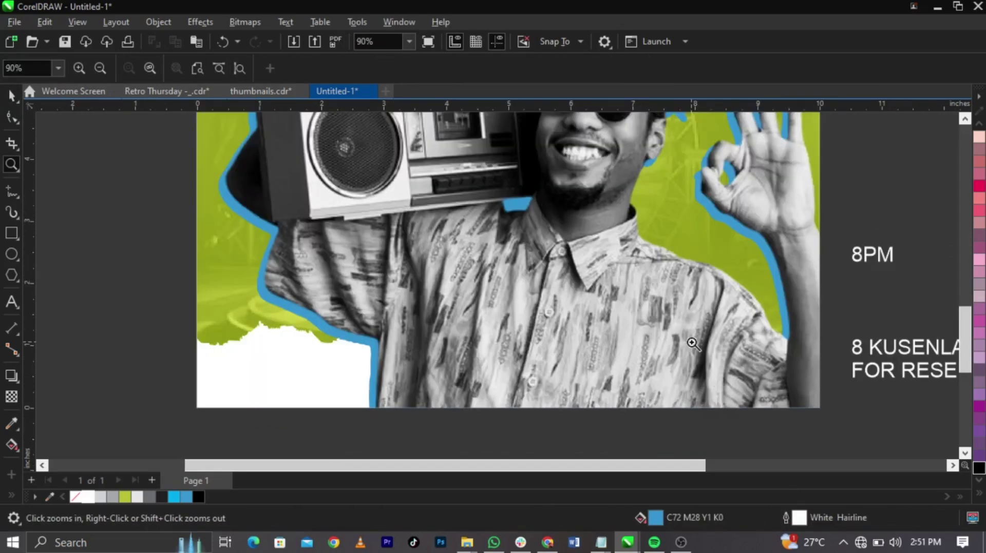
key("space")
left_click(10, 237)
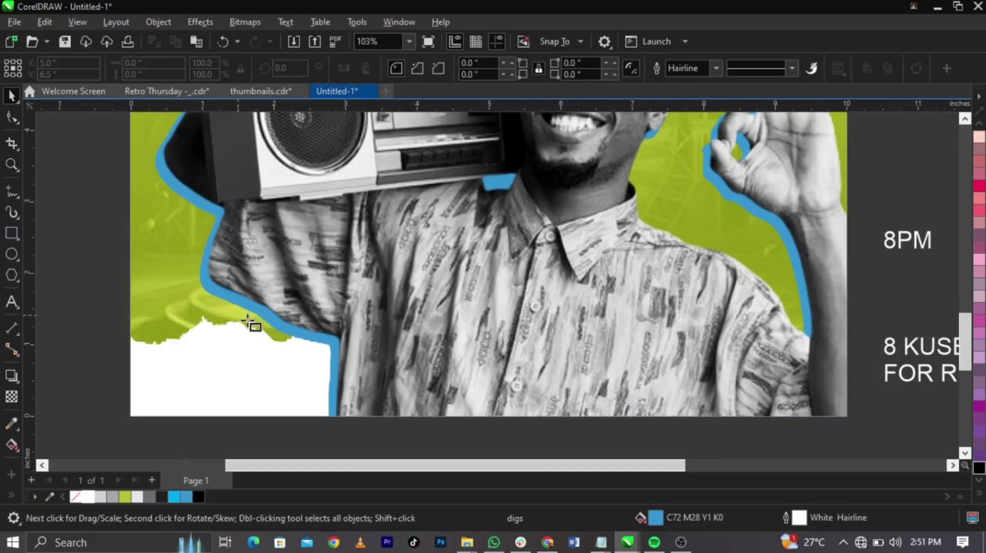
left_click_drag(204, 327, 749, 370)
key("space")
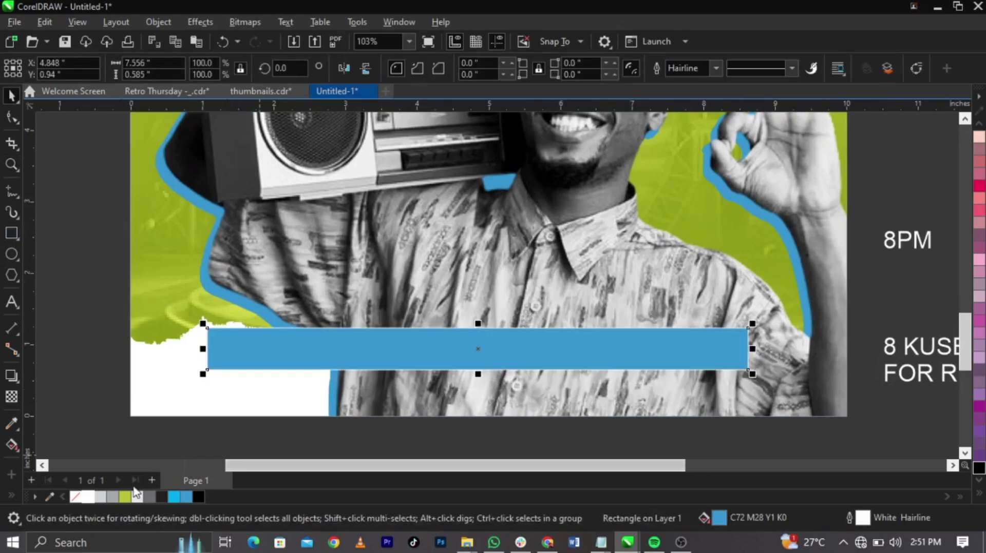
left_click(88, 497)
right_click(75, 497)
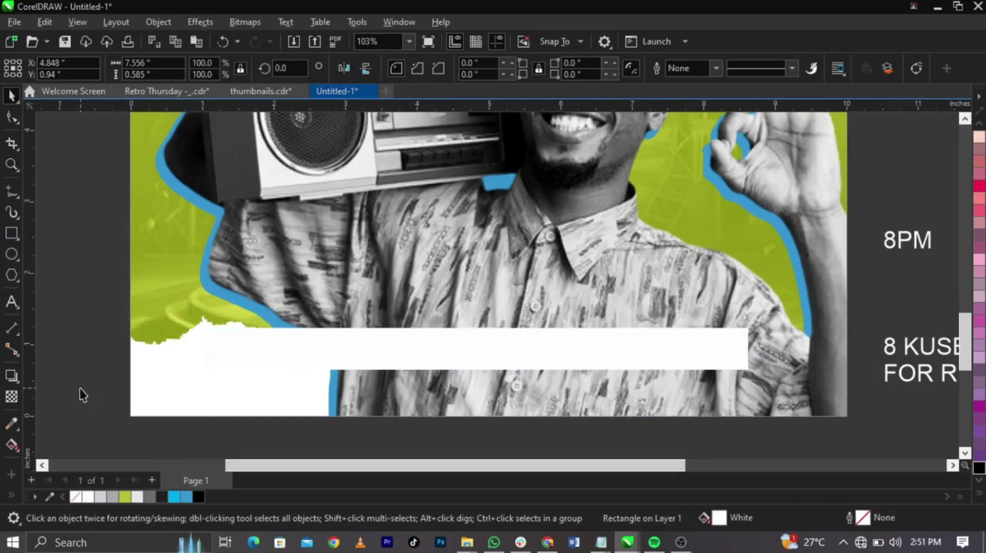
left_click(79, 388)
- Duplicate the white bar as a block about 0.64 in wide at its right end and fill it red
left_click(373, 349)
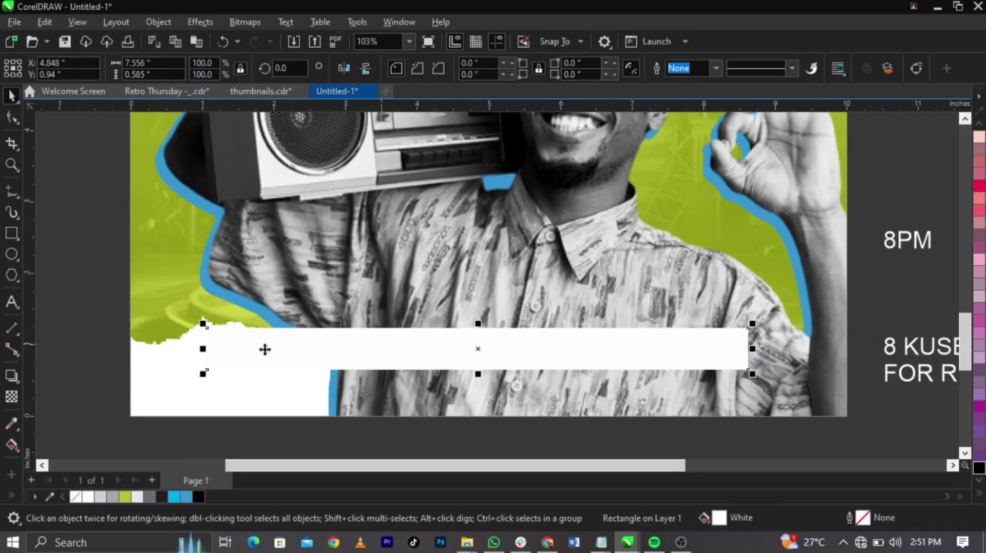
left_click_drag(204, 360, 699, 365)
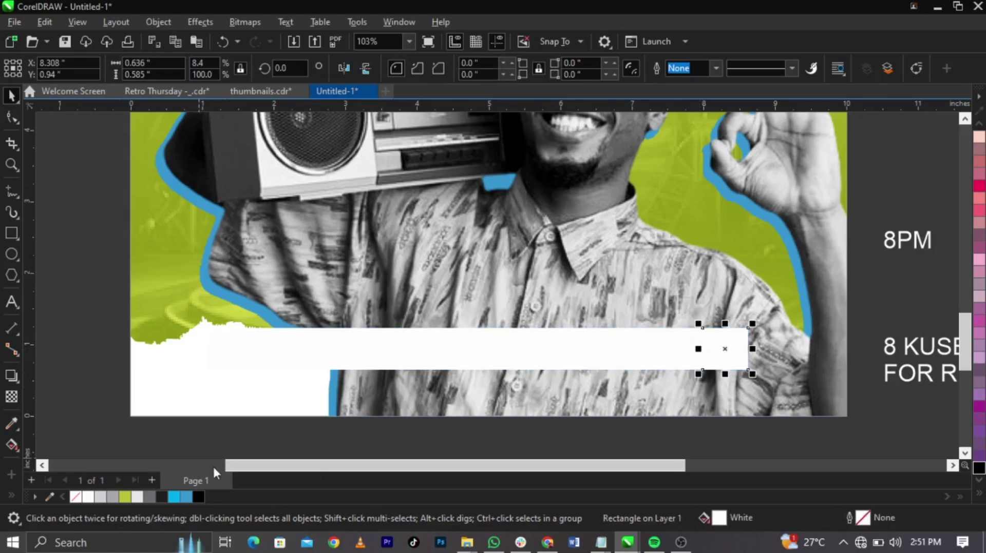
left_click(979, 494)
left_click(932, 321)
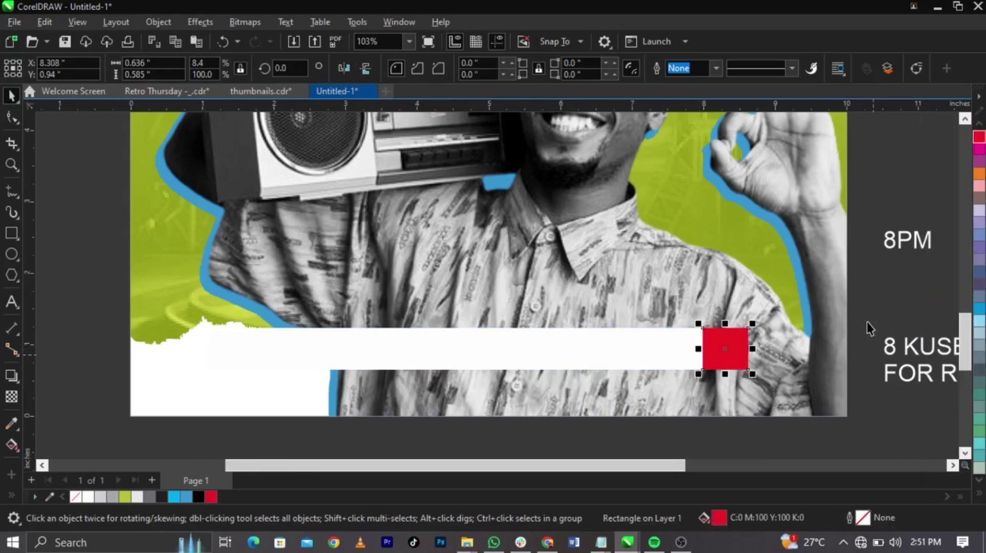
left_click(867, 322)
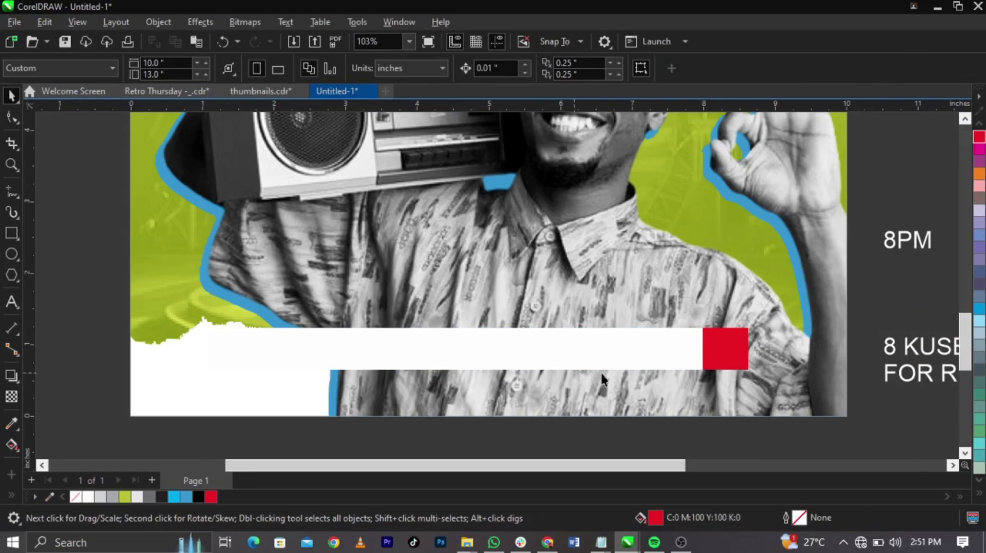
- Duplicate the white bar as a block about 1.09 in wide at its left end and fill it black
left_click(605, 346)
left_click_drag(749, 347, 285, 355)
left_click(198, 497)
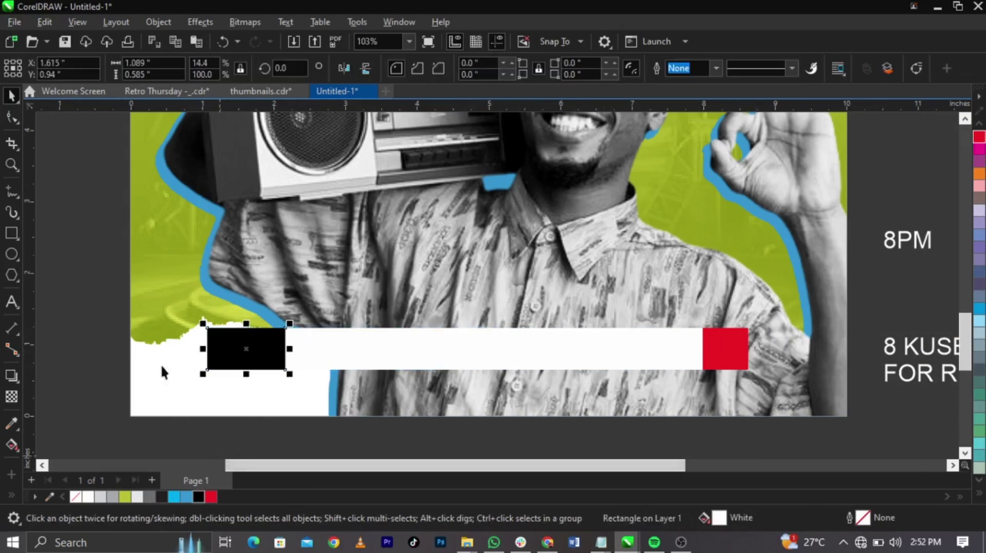
- Round the black block's lower-right and upper-left corners to a radius of about 0.24 in
key("z")
left_click_drag(451, 413, 452, 413)
key("space")
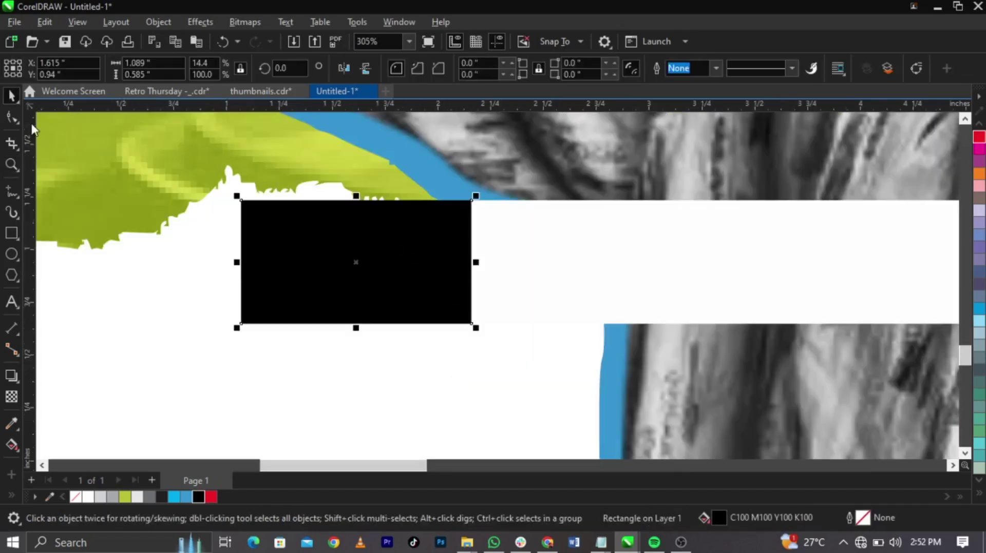
left_click(12, 118)
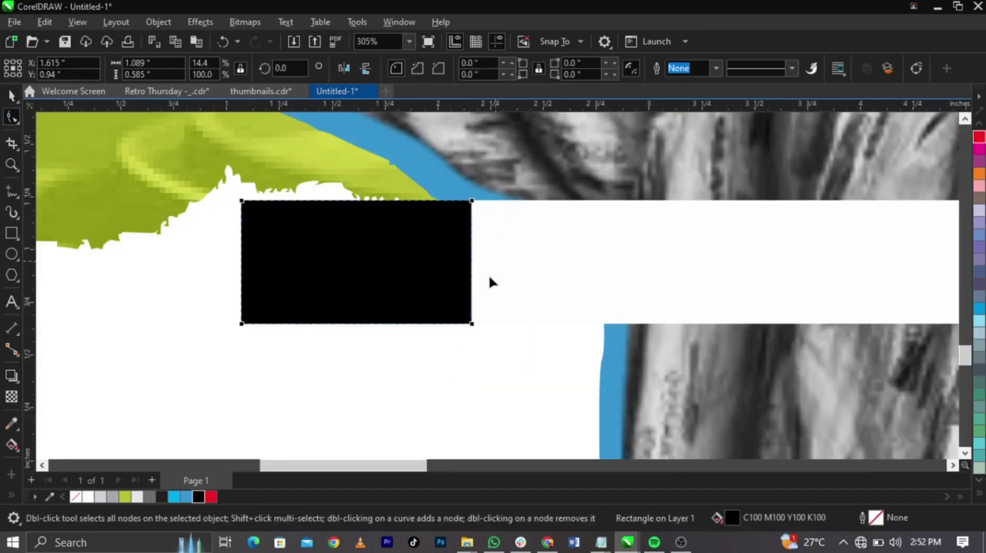
left_click_drag(472, 325, 428, 340)
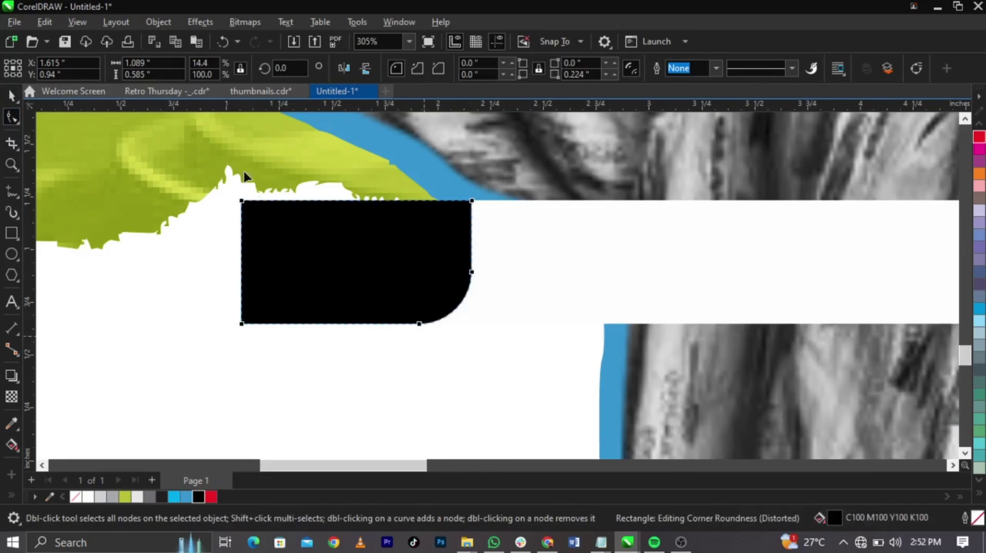
left_click_drag(277, 205, 288, 211)
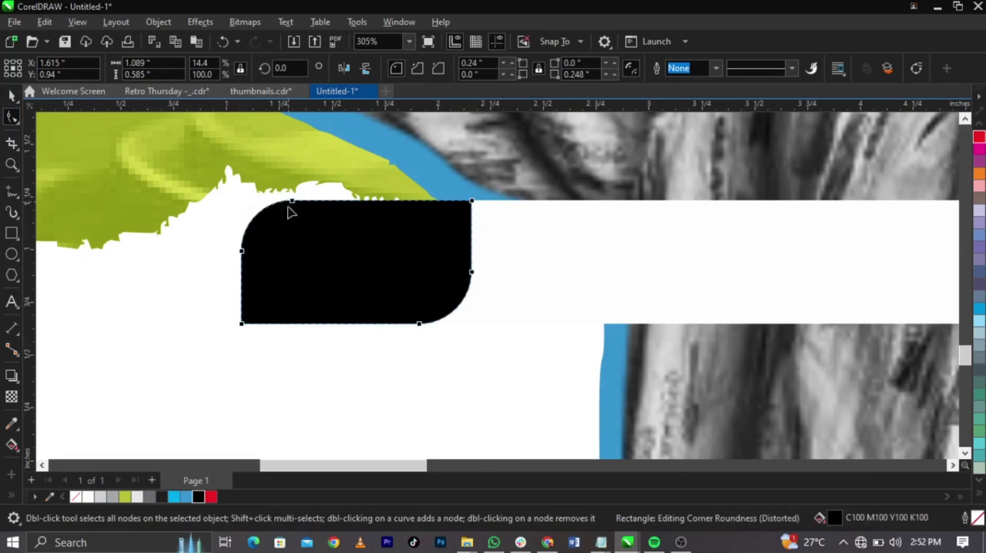
key("space")
scroll(341, 249, "down", 2)
left_click(185, 263)
scroll(226, 291, "down", 2)
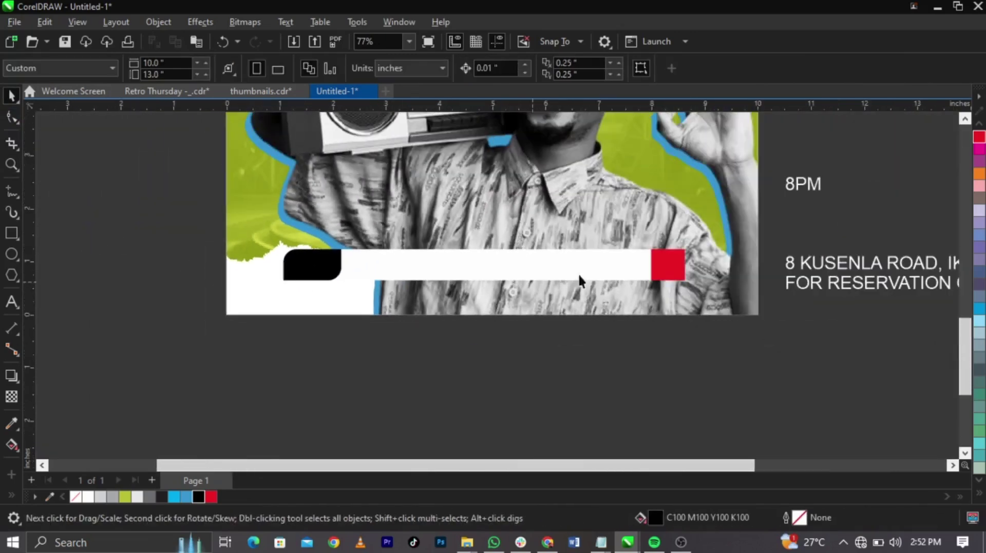
- Cut 8PM from the event details and paste it as separate text over the black block
double_click(822, 187)
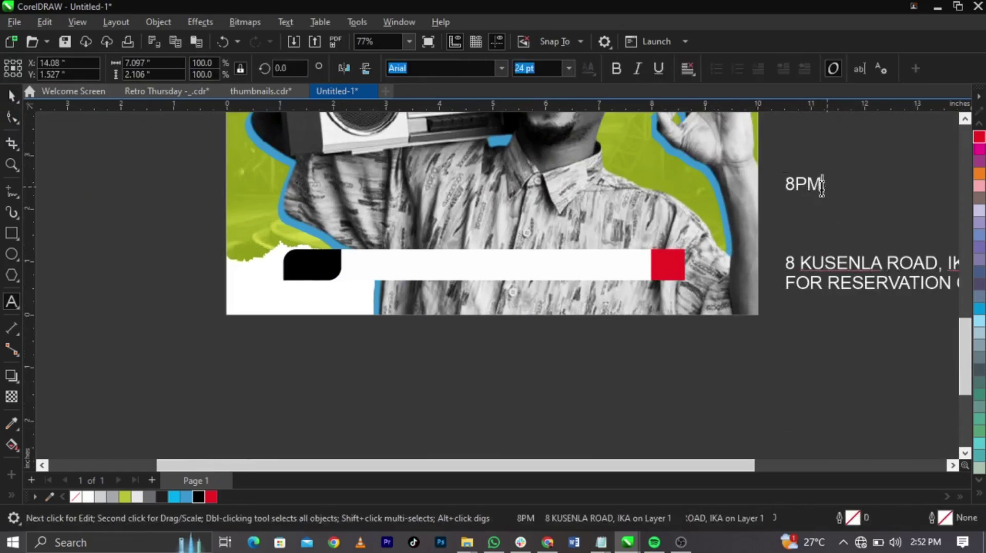
left_click_drag(822, 186, 769, 186)
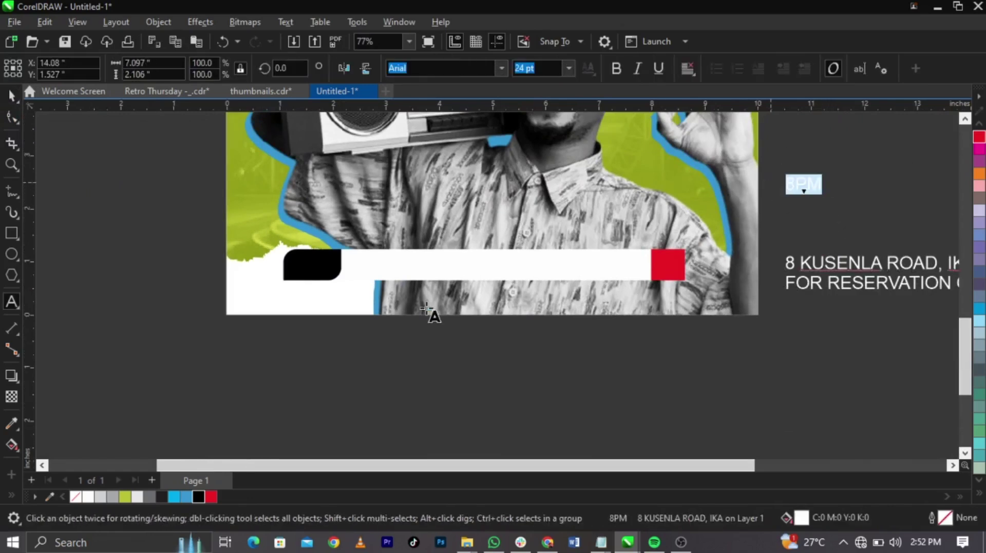
key("ctrl+x")
left_click(312, 265)
key("ctrl+v")
key("ctrl+space")
- Set the 8PM text in bold Agency FB
key("z")
left_click_drag(231, 221, 535, 332)
type("A")
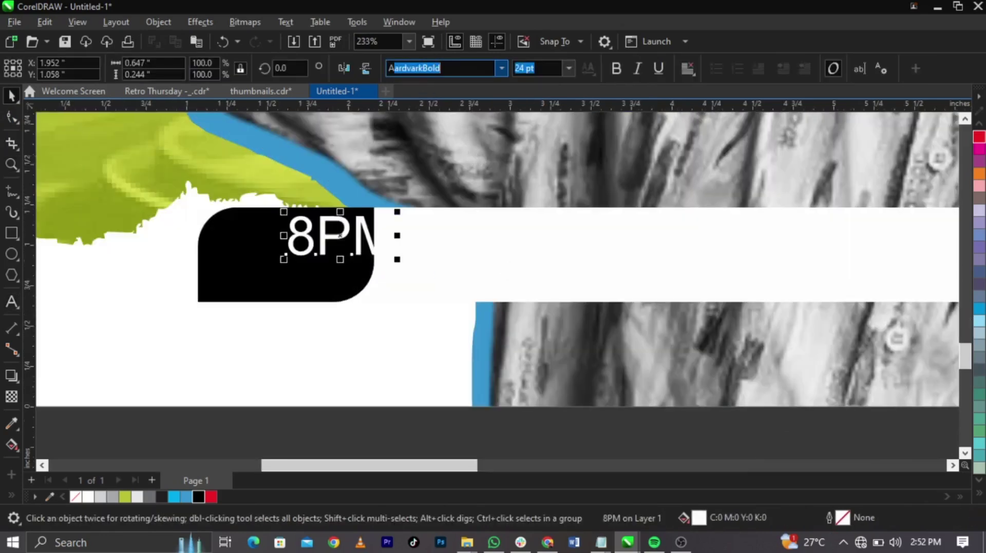
type("gency FB")
key("Return")
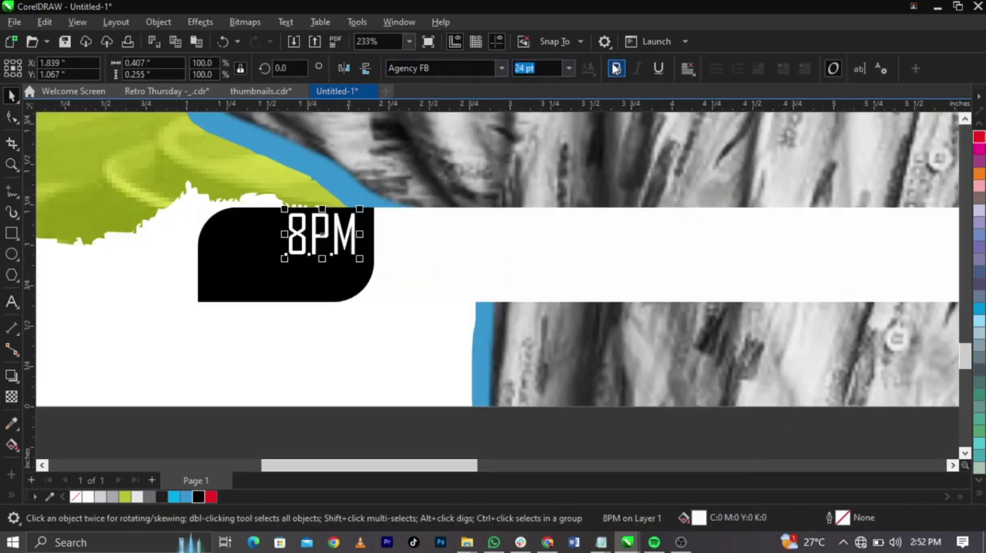
- Centre the 8PM text on the black block and scale it up to about 32 pt
left_click(250, 261, "shift")
key("c")
key("e")
left_click(452, 280)
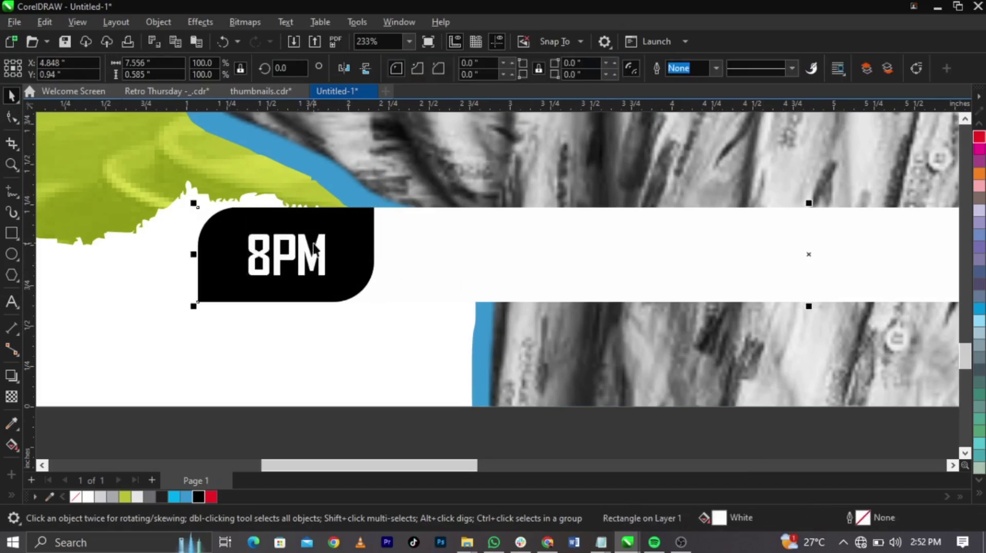
left_click(316, 246)
left_click_drag(332, 230, 353, 215)
scroll(359, 257, "down", 5)
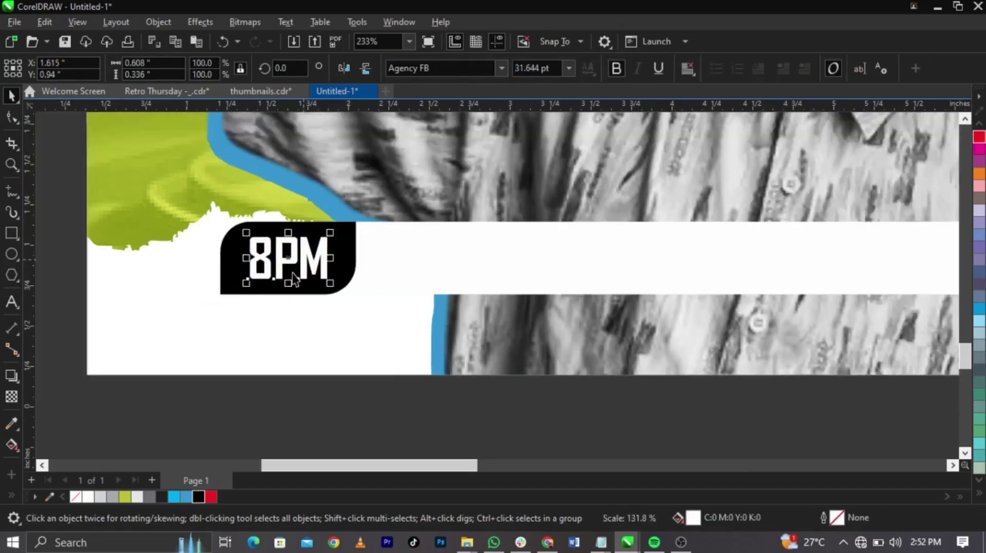
- Move the address and reservation text below the flyer and remove the blank lines above it
key("Escape")
left_click_drag(794, 290, 529, 372)
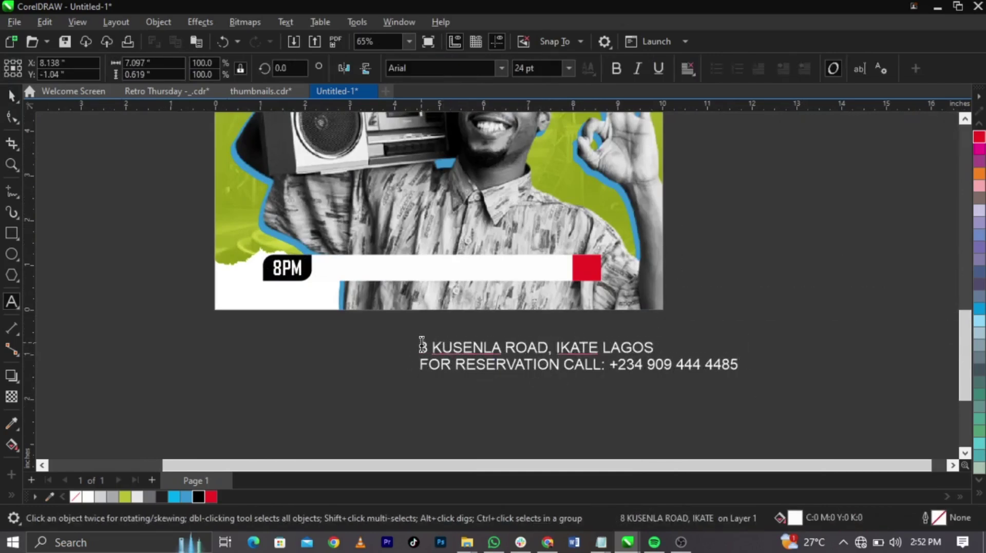
key("BackSpace")
key("BackSpace")
key("BackSpace")
key("BackSpace")
key("BackSpace")
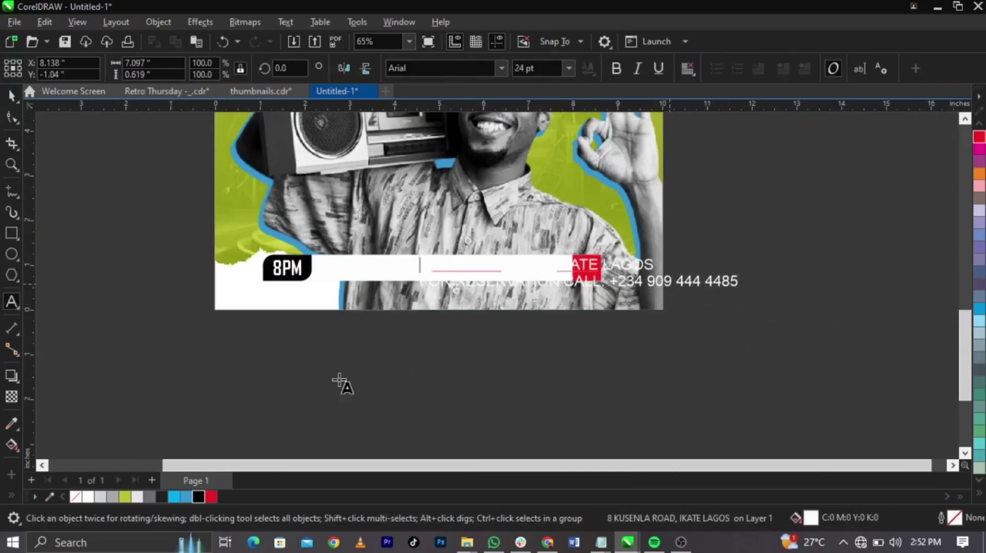
- Fill the address and reservation text black and scale it down to about 12 pt over the white bar
key("space")
left_click(198, 497)
left_click_drag(742, 291, 588, 308)
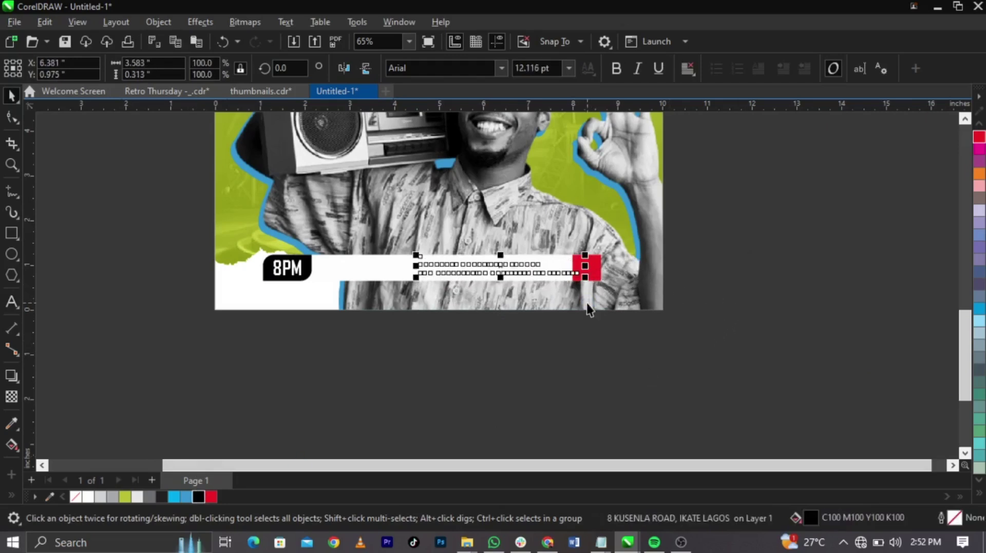
- Separate the address and reservation lines, shift the address line left along the bar and set it in bold Campton Book
key("z")
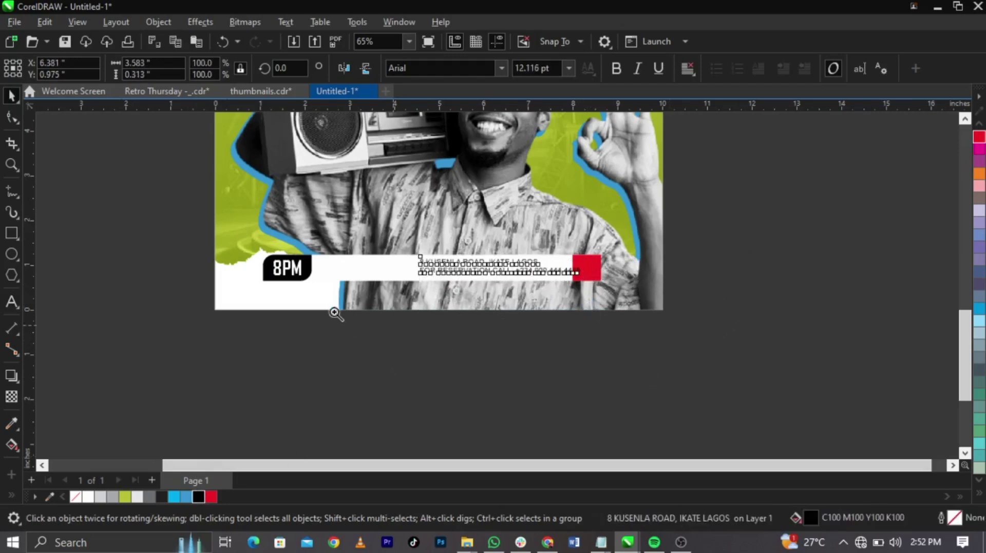
left_click_drag(264, 253, 642, 286)
key("space")
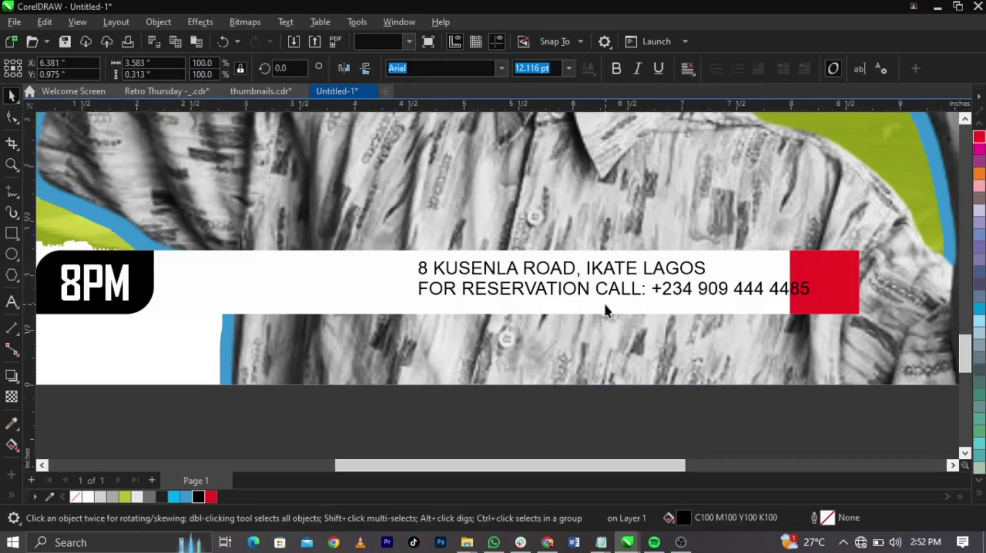
left_click(616, 271)
left_click_drag(620, 273, 492, 275)
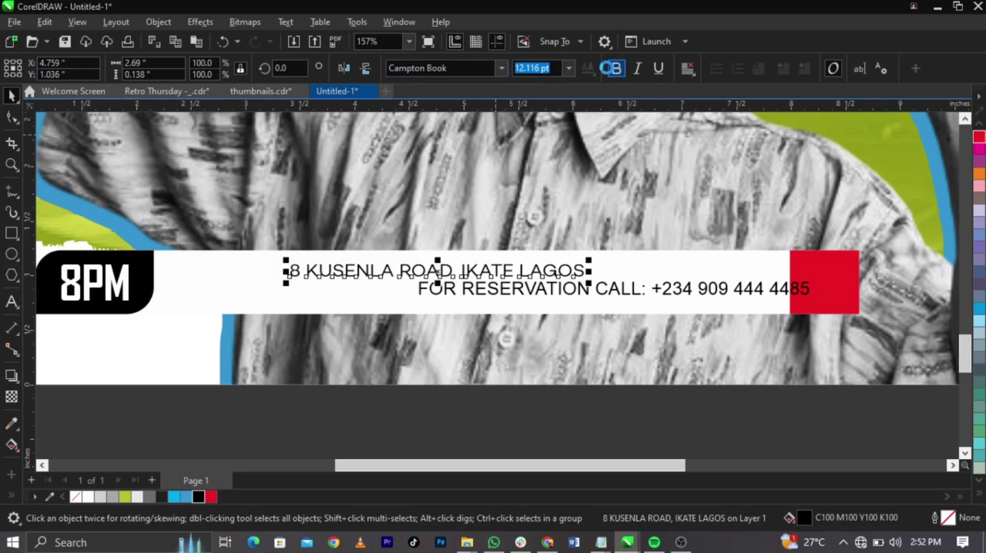
left_click(611, 68)
- Place the reservation line directly beneath the address, aligned with its left edge, and set it in Britanica-BlackSemiExpanded
left_click_drag(591, 258, 544, 301)
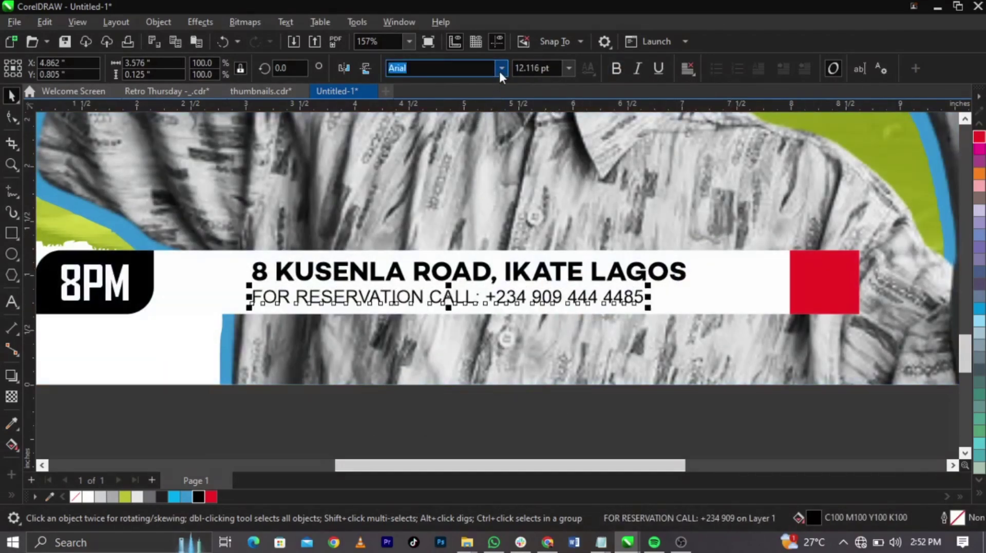
left_click(498, 69)
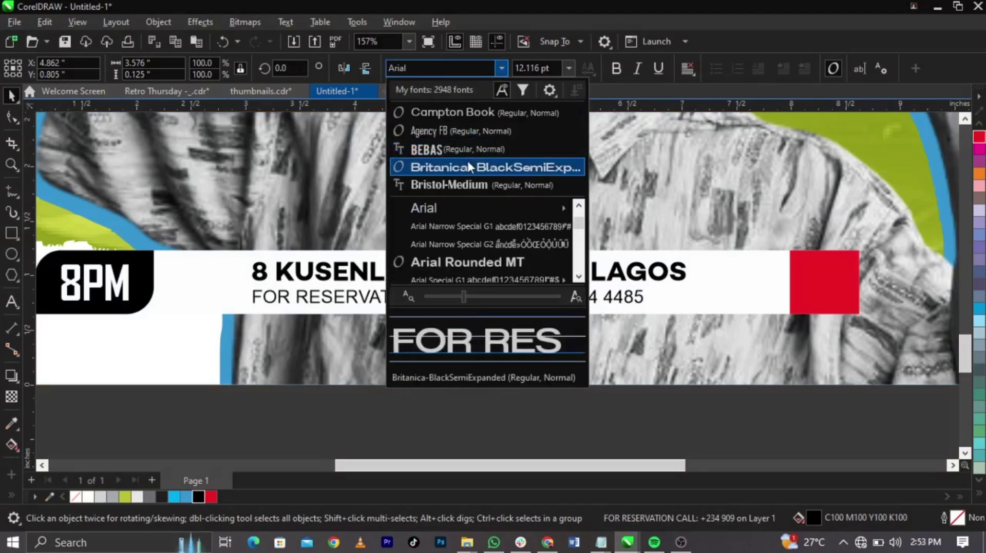
left_click(468, 164)
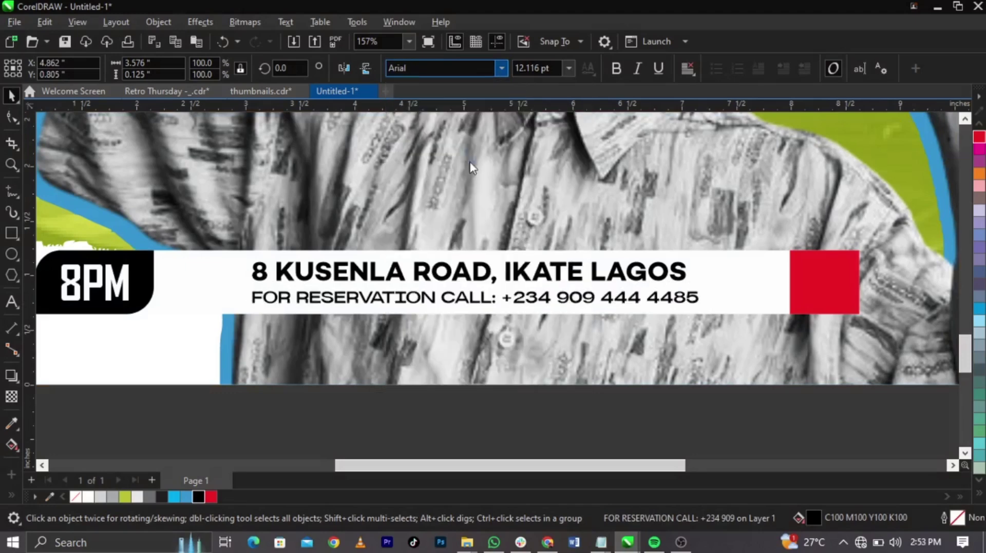
- Centre the address line over the reservation line and move both lines left and down to sit evenly within the white bar
left_click(676, 279)
left_click(659, 307, "shift")
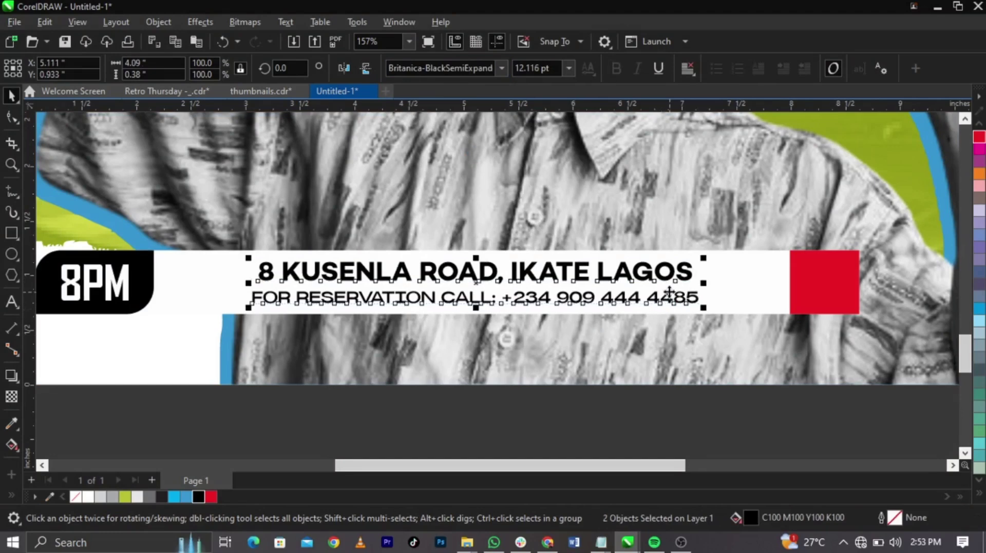
left_click_drag(669, 281, 653, 285)
scroll(567, 282, "up", 3)
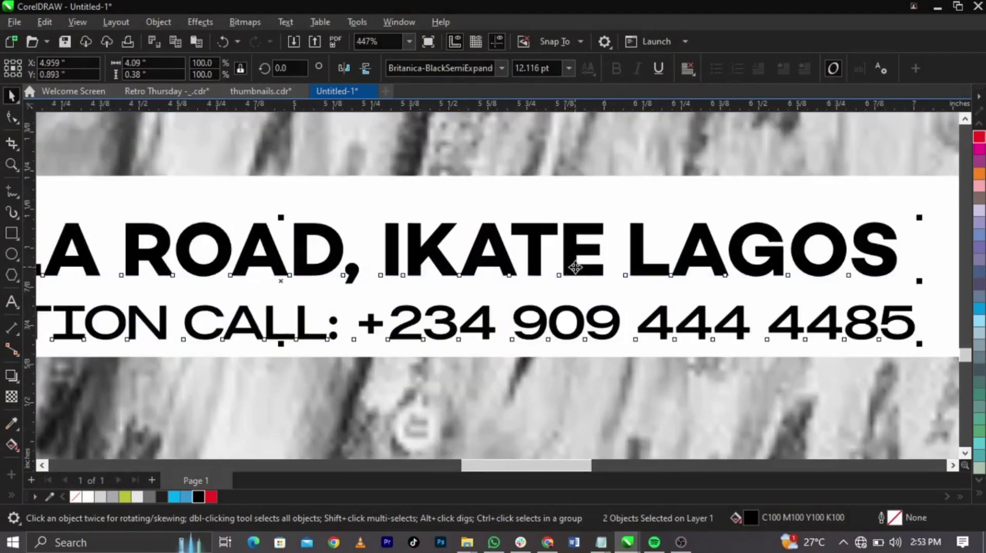
left_click_drag(575, 267, 574, 258)
scroll(398, 305, "down", 2)
left_click(470, 345)
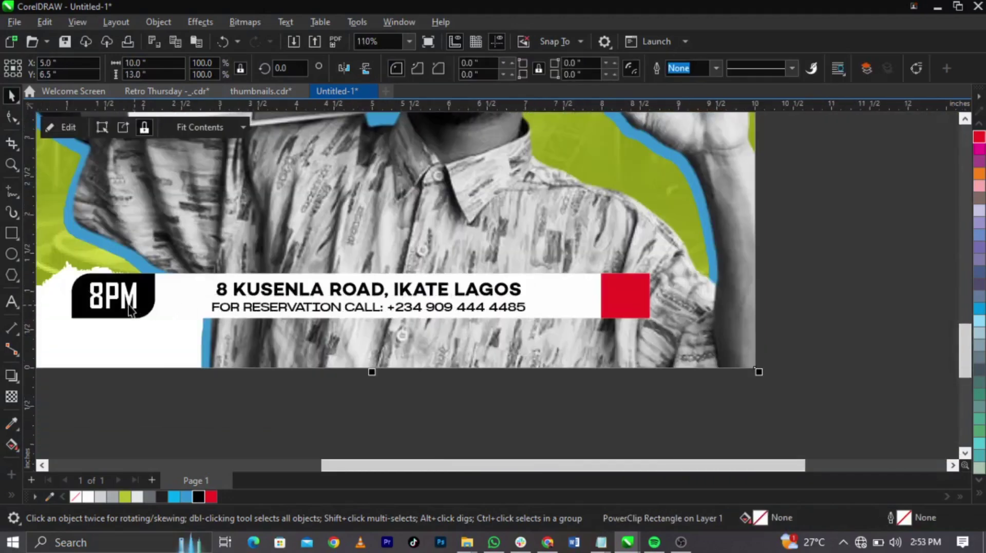
- Copy the white 8PM text onto the red square of the bottom bar and change it to "18+"
left_click_drag(131, 305, 534, 300)
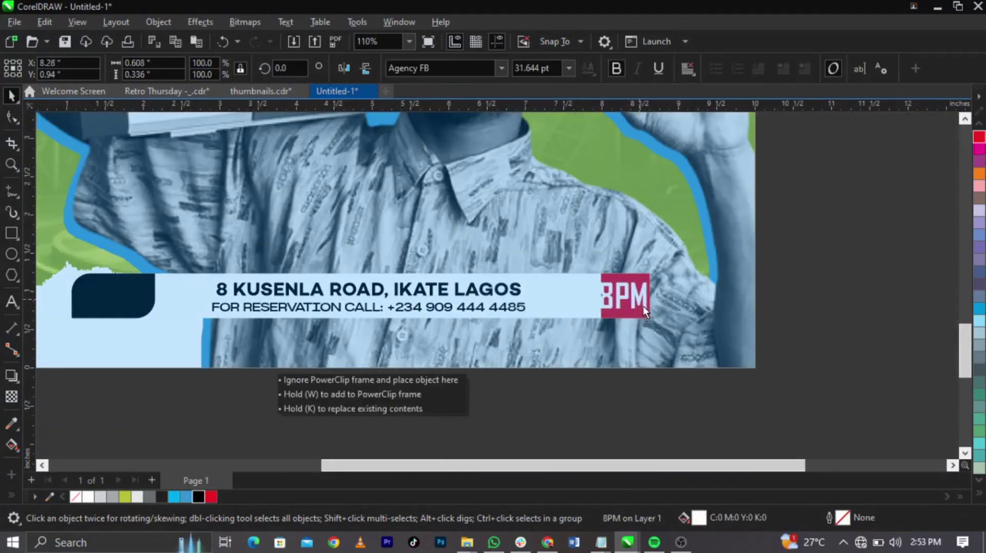
left_click_drag(643, 306, 644, 306)
right_click(644, 306)
double_click(641, 299)
key("ctrl+a")
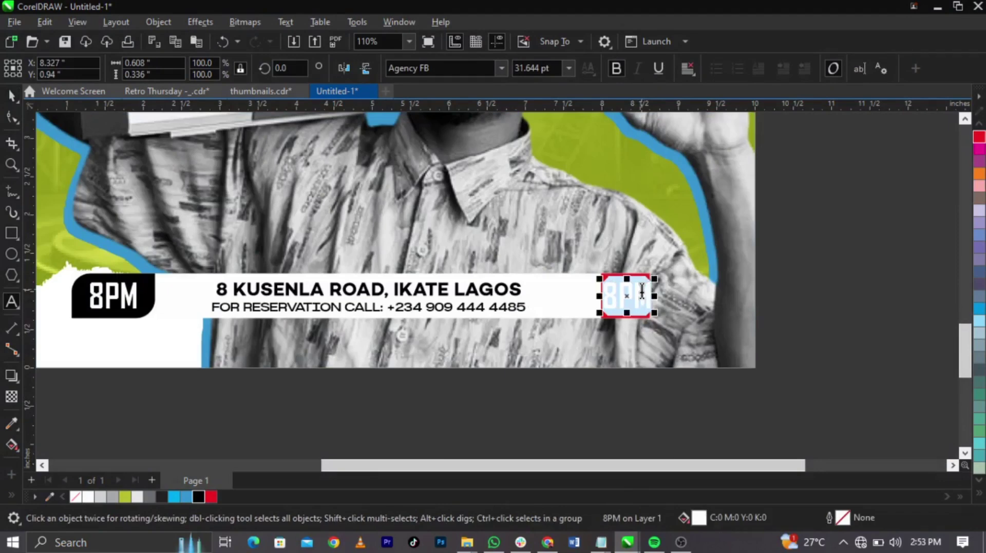
type("18+")
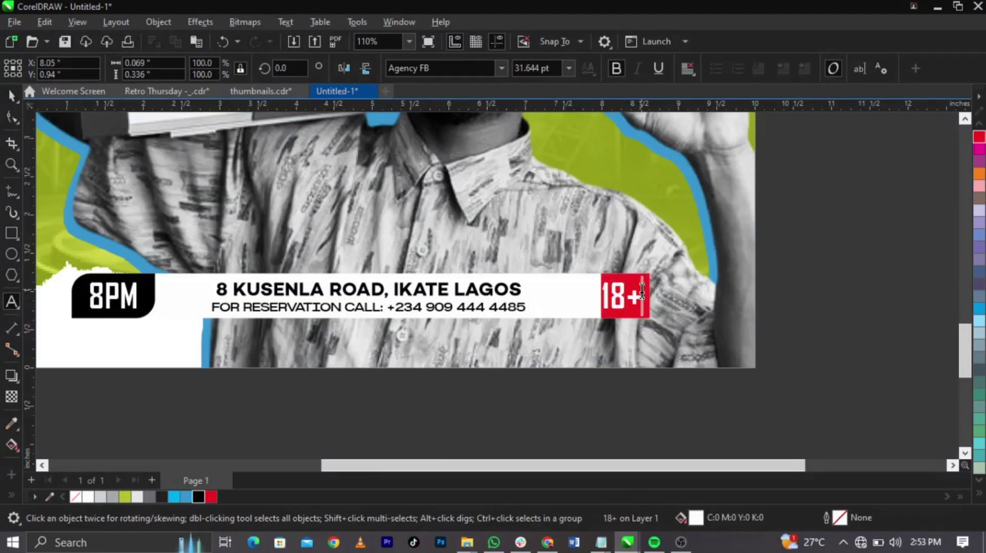
- Centre the "18+" text within the red square
key("ctrl+space")
scroll(634, 295, "up", 5)
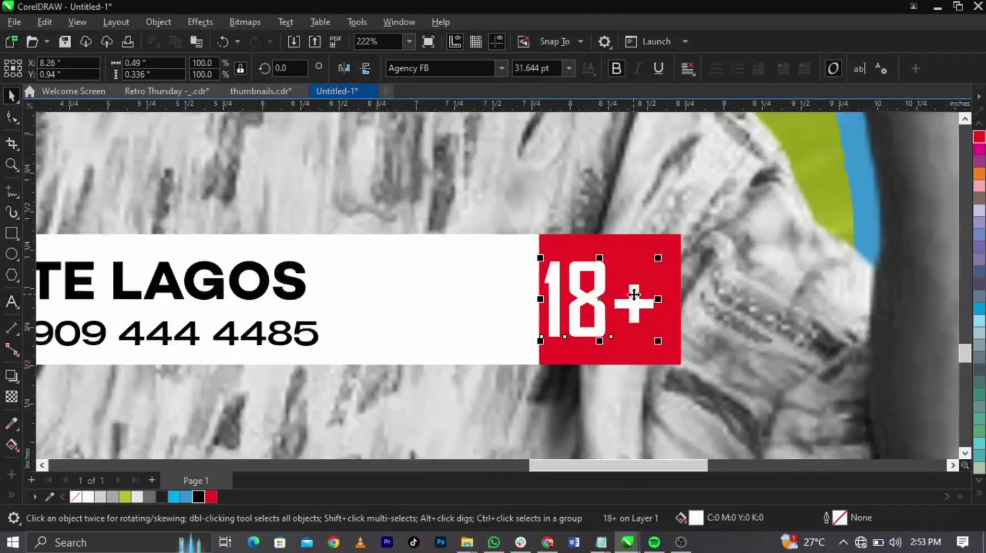
left_click_drag(637, 308, 649, 315)
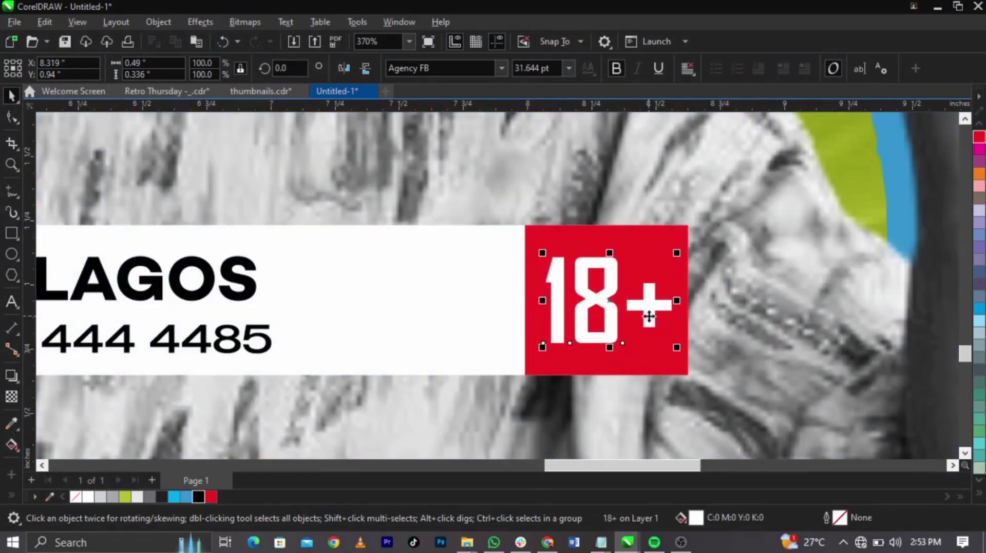
key("shift+F4")
left_click(732, 313)
- Select the whole event-details bar with its texts and shift it down to a Y position of 0.77 inches
left_click_drag(659, 393, 510, 408)
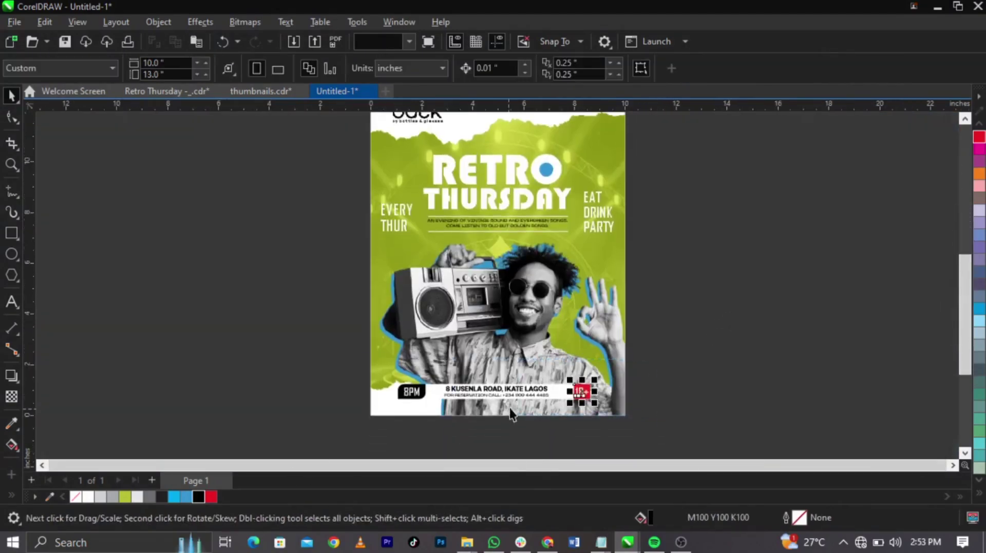
scroll(524, 387, "up", 4)
left_click_drag(904, 303, 54, 434)
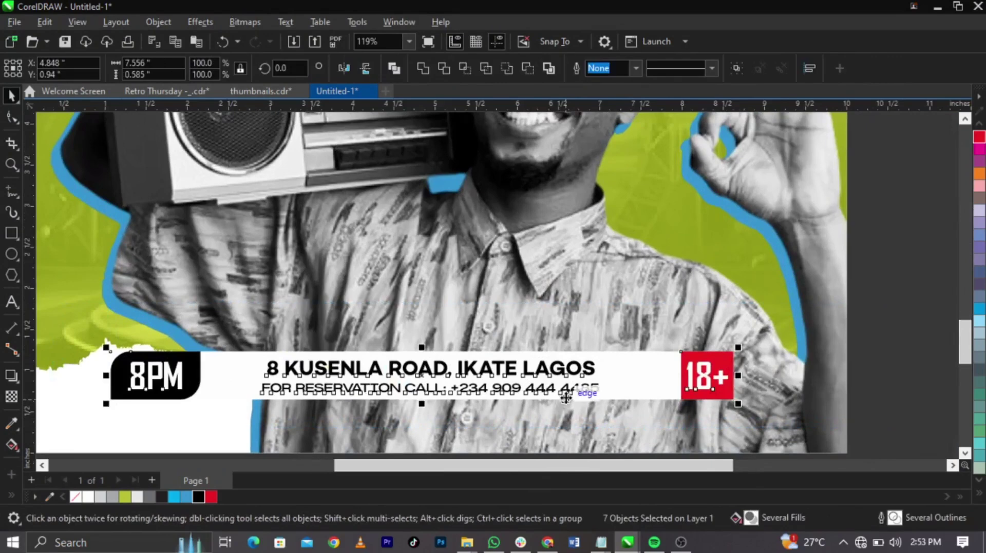
scroll(585, 395, "up", 2)
left_click_drag(584, 399, 584, 400)
key("shift+F4")
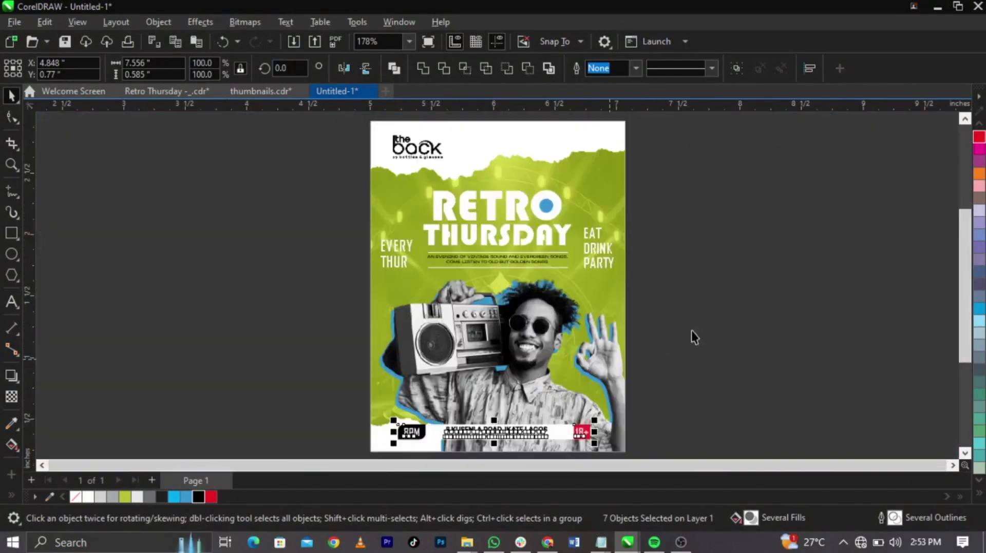
left_click(719, 319)
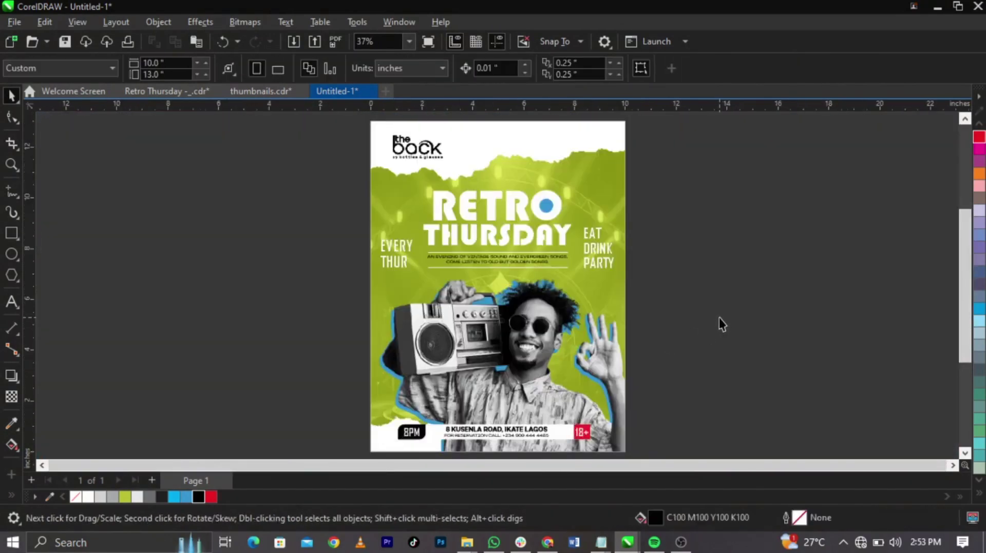
- Duplicate the whole flyer to the right of the original and fill the background frames of both versions with white
key("ctrl+a")
left_click_drag(435, 347, 704, 347)
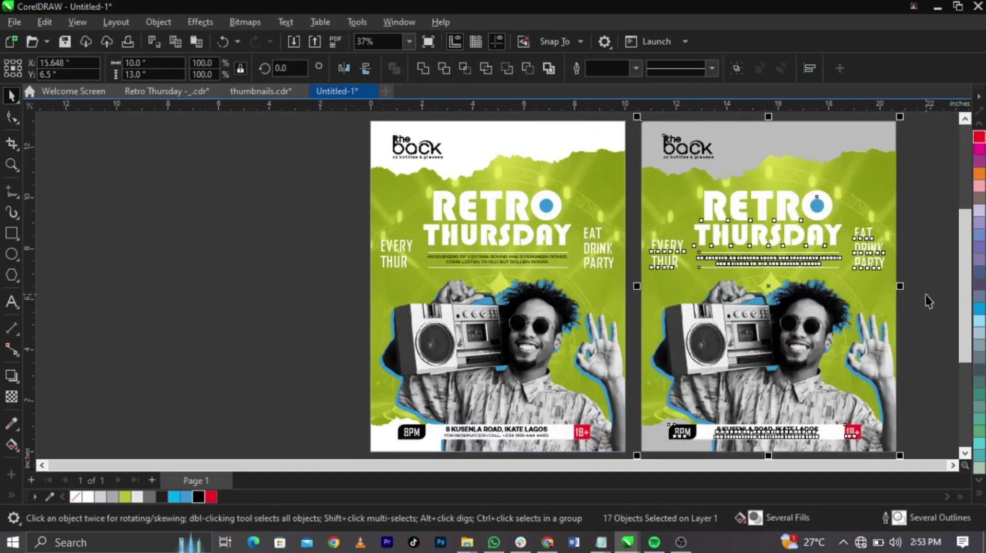
left_click(827, 128)
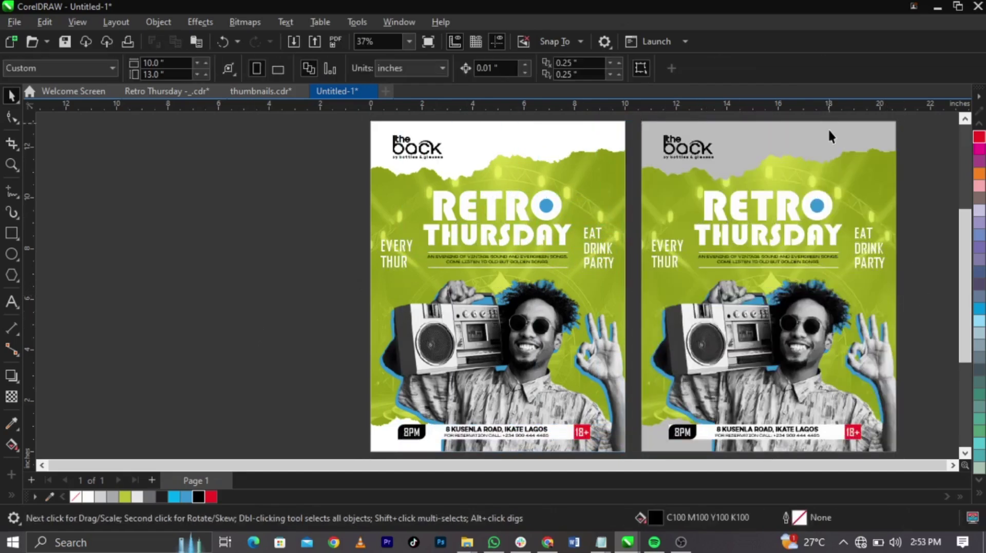
left_click(89, 497)
left_click(328, 307)
left_click(526, 158)
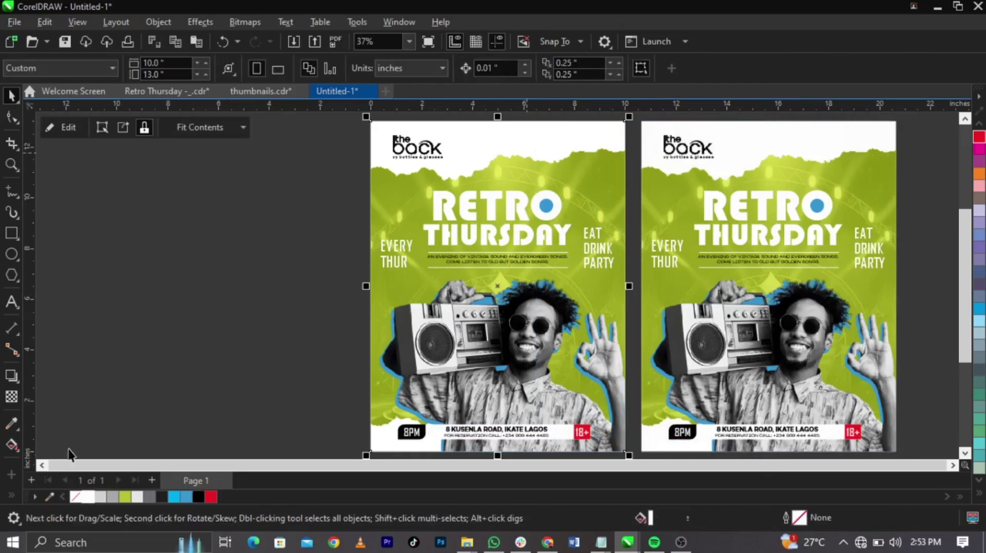
left_click(91, 498)
left_click(327, 307)
- Convert all objects of the duplicated flyer into a single RGB bitmap at 300 dpi
left_click(329, 313)
scroll(329, 313, "down", 1)
left_click_drag(553, 159, 552, 139)
left_click(782, 410)
left_click(245, 22)
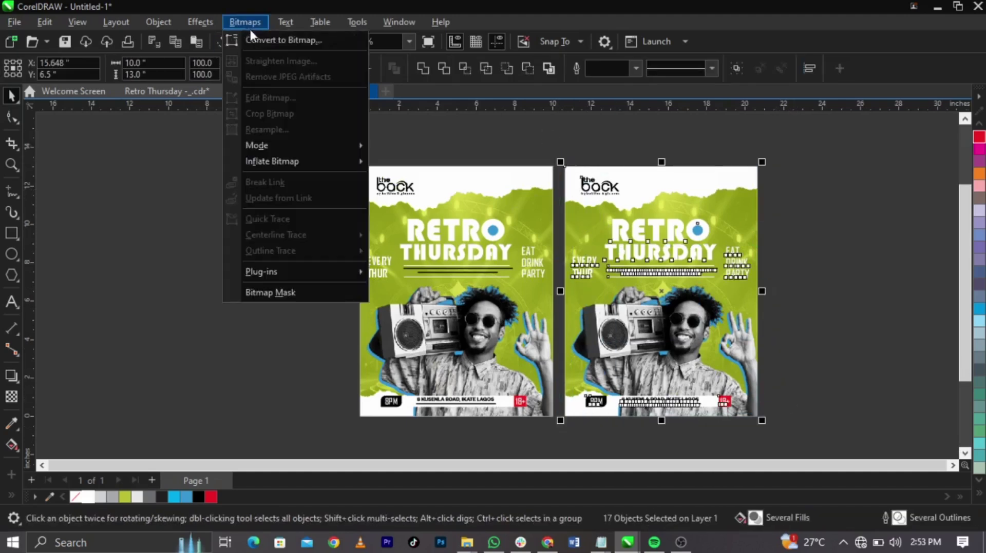
left_click(254, 38)
left_click(514, 354)
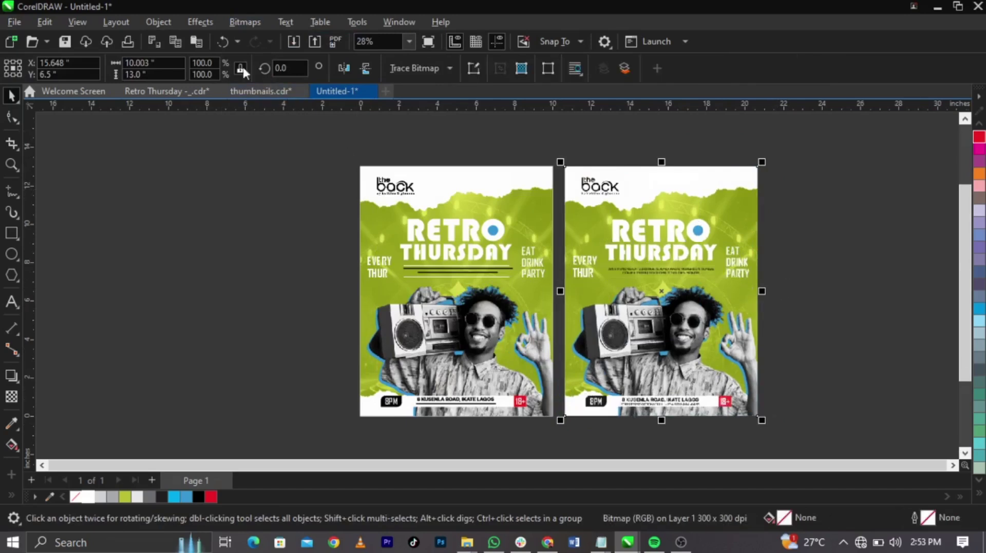
- Add Gaussian noise to the flyer bitmap with level 50, density 50 and the Intensity color mode
left_click(205, 23)
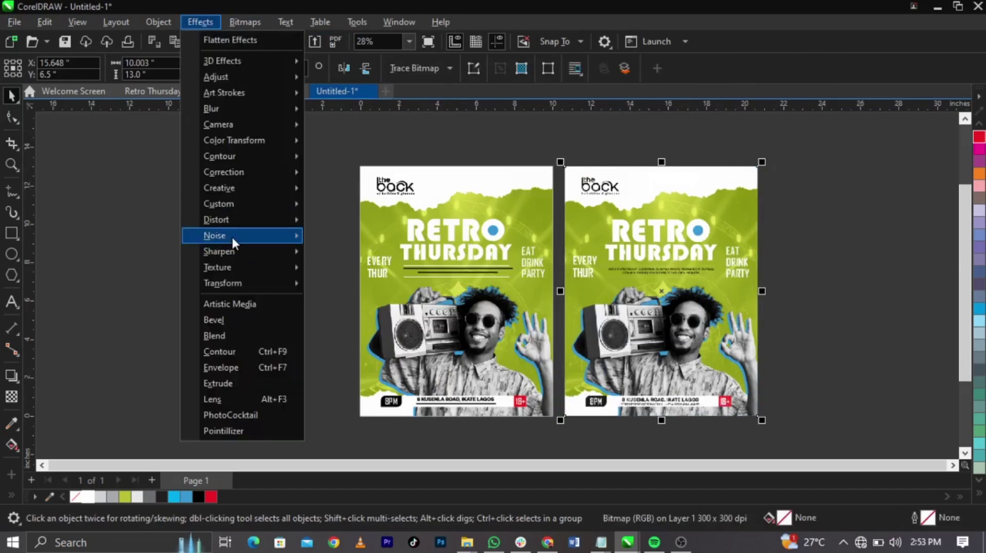
mouse_move(232, 237)
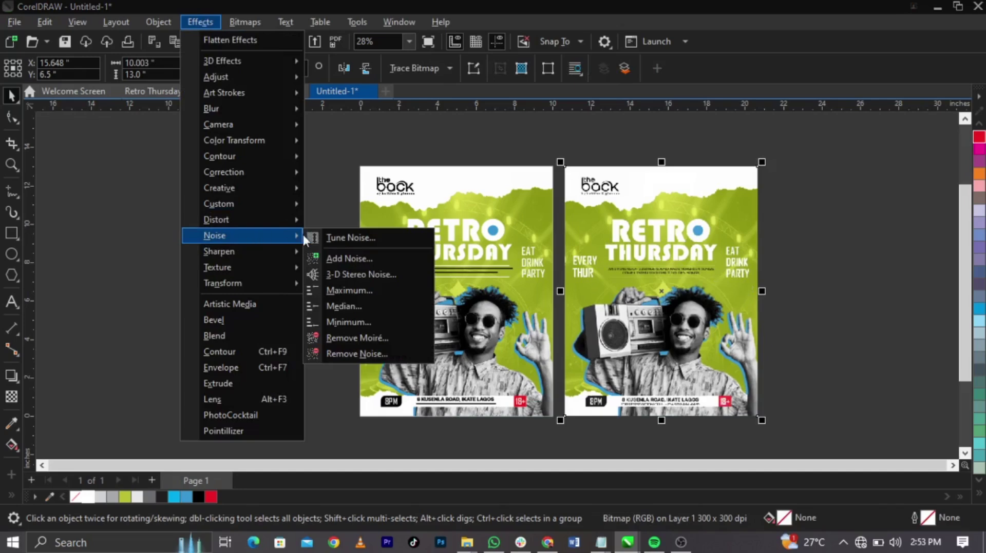
left_click(337, 258)
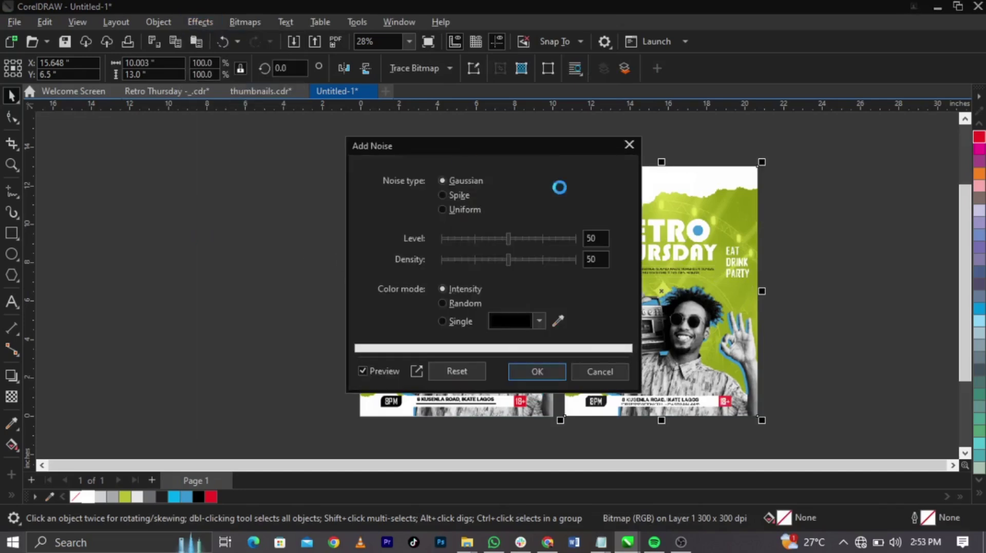
left_click_drag(488, 140, 191, 106)
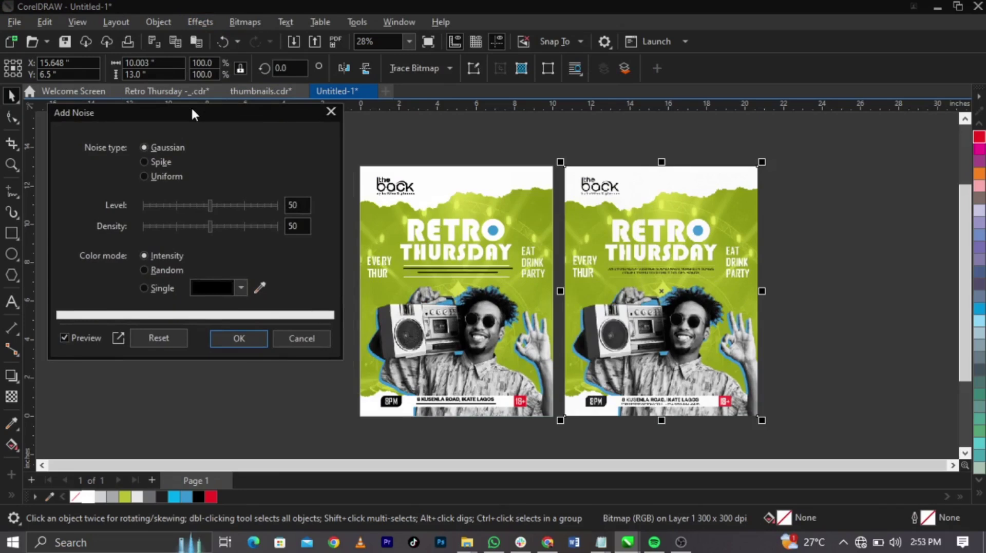
left_click(238, 339)
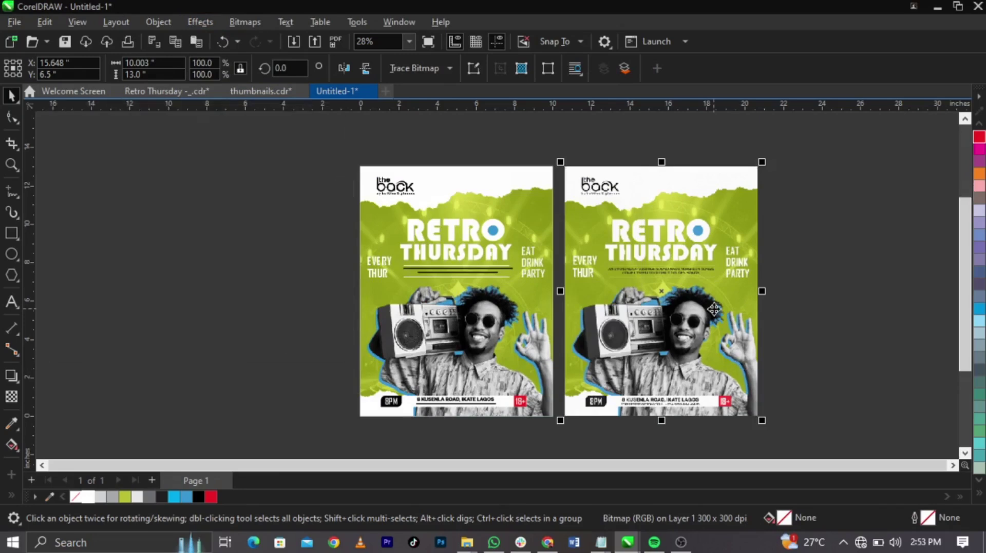
- Examine the noise grain on the man, radio and green background of the flyer bitmap up close
scroll(714, 309, "up", 5)
scroll(549, 261, "down", 2)
scroll(752, 308, "up", 4)
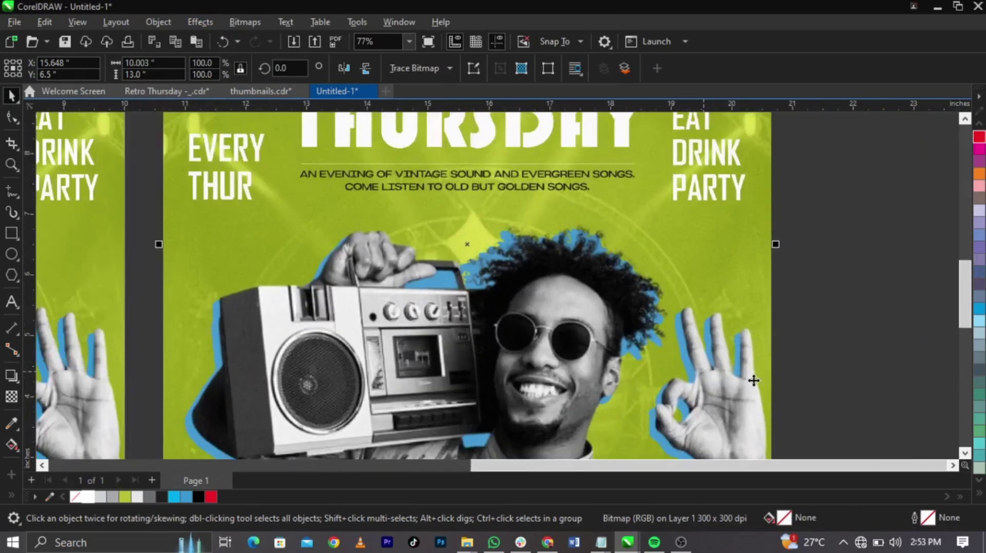
scroll(746, 189, "up", 3)
scroll(748, 185, "down", 7)
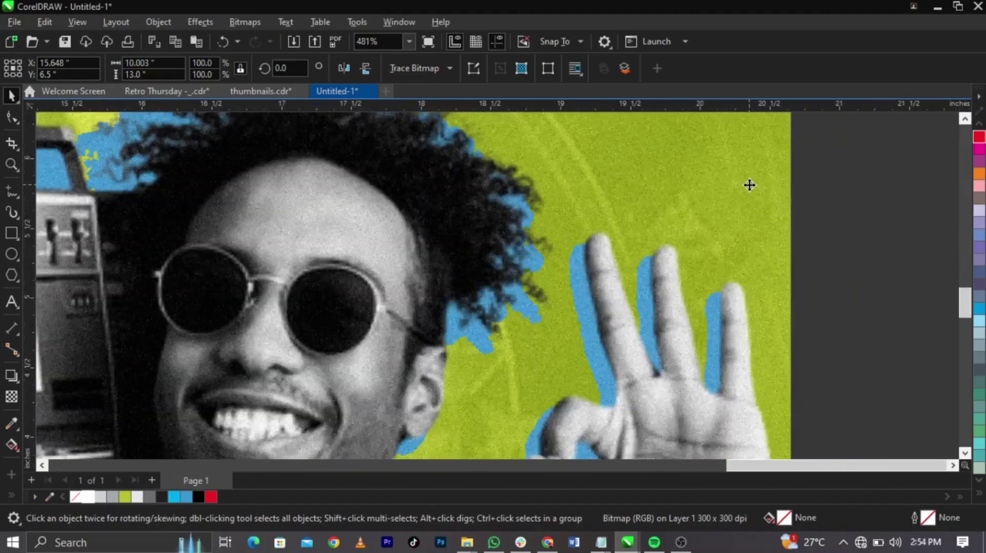
scroll(557, 277, "up", 3)
scroll(557, 278, "down", 5)
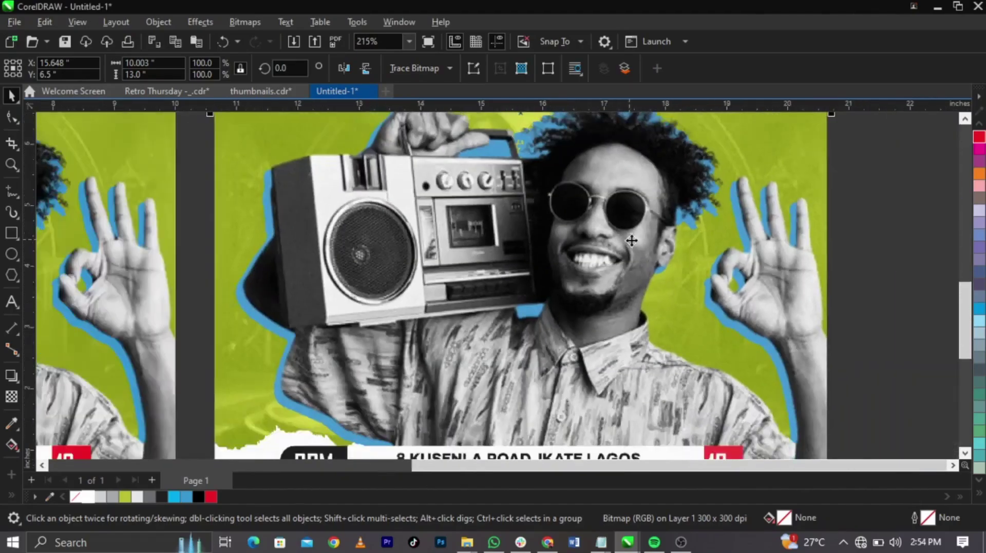